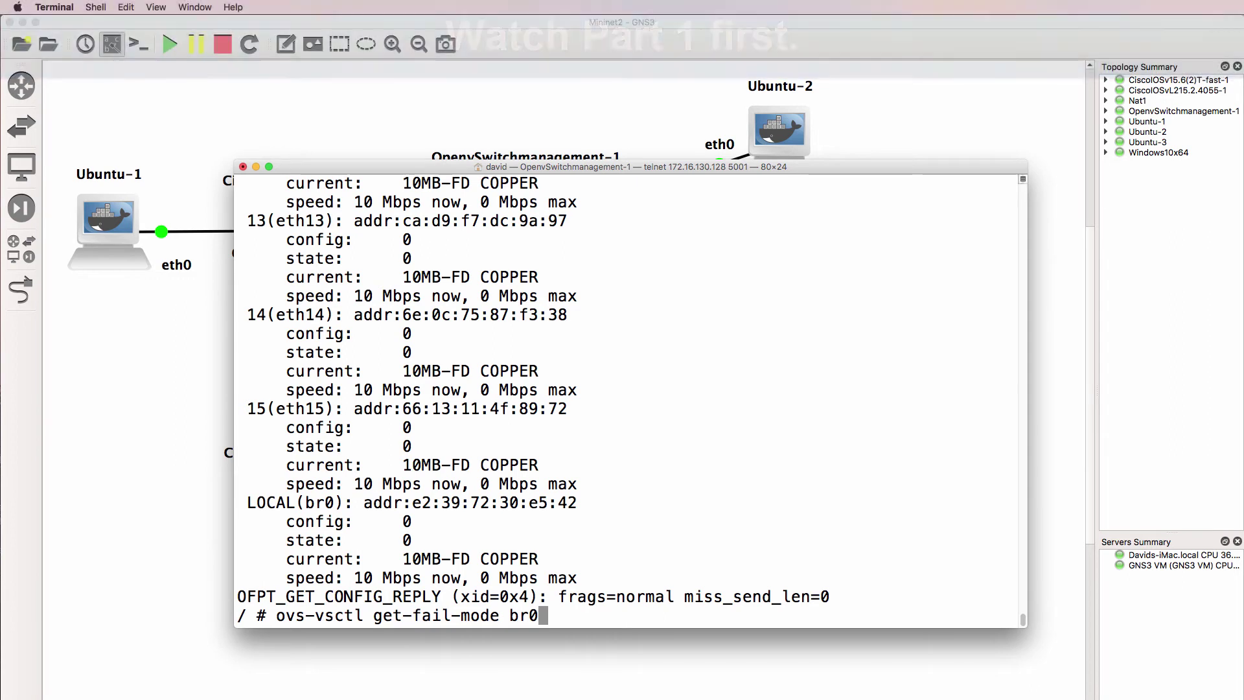
Run ovs-vsctl get-fail-mode br0 on the Open vSwitch console; it returns no fail mode.
key("Return")
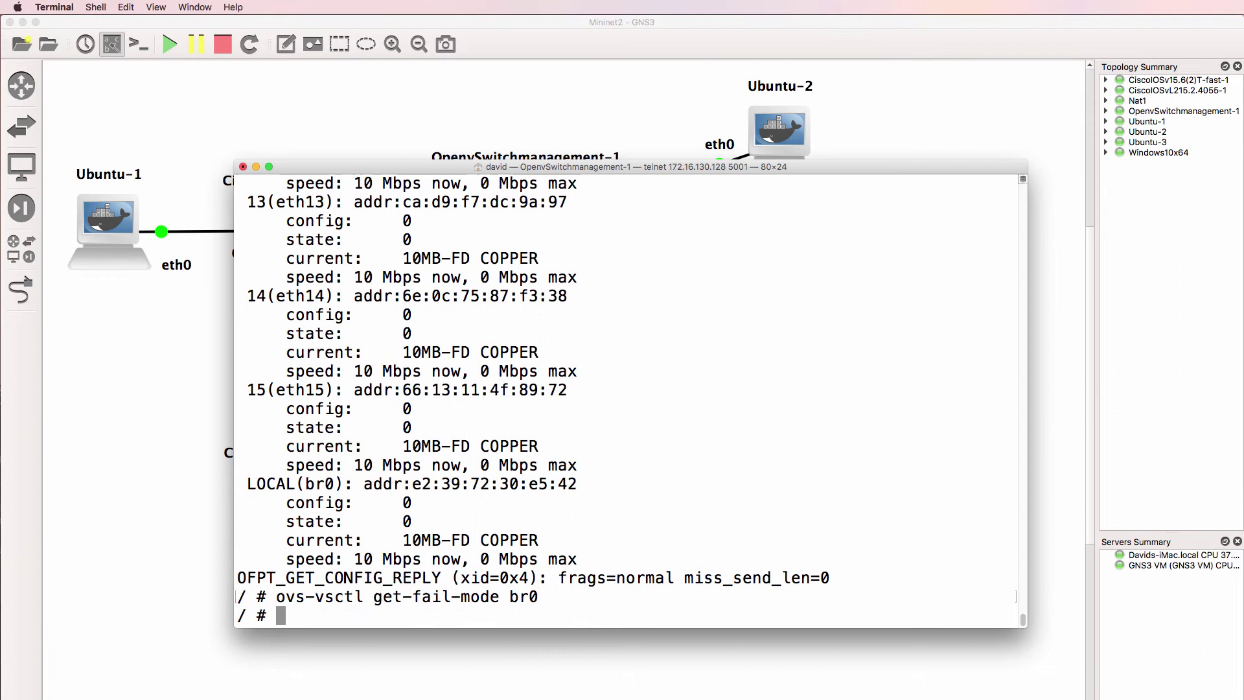
key("super+Tab")
Paste and run ovs-ofctl dump-flows br0, showing a single priority=0 actions=NORMAL flow.
left_click(794, 494)
right_click(794, 494)
left_click(817, 512)
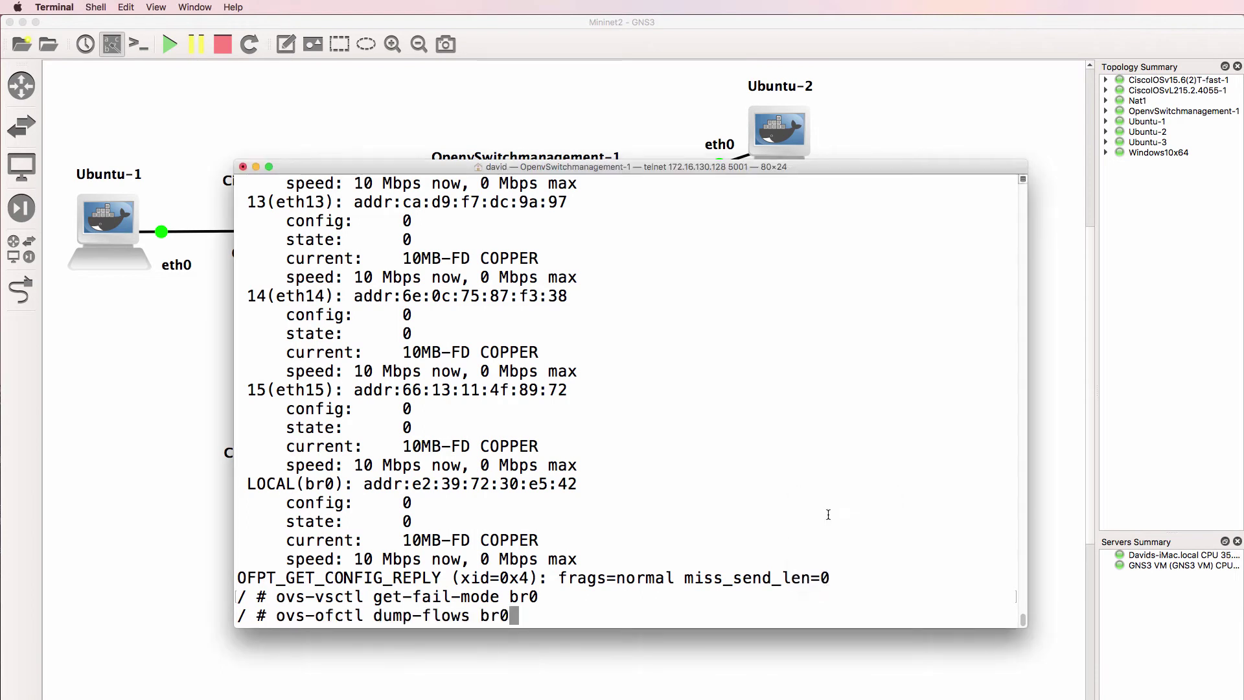
key("Return")
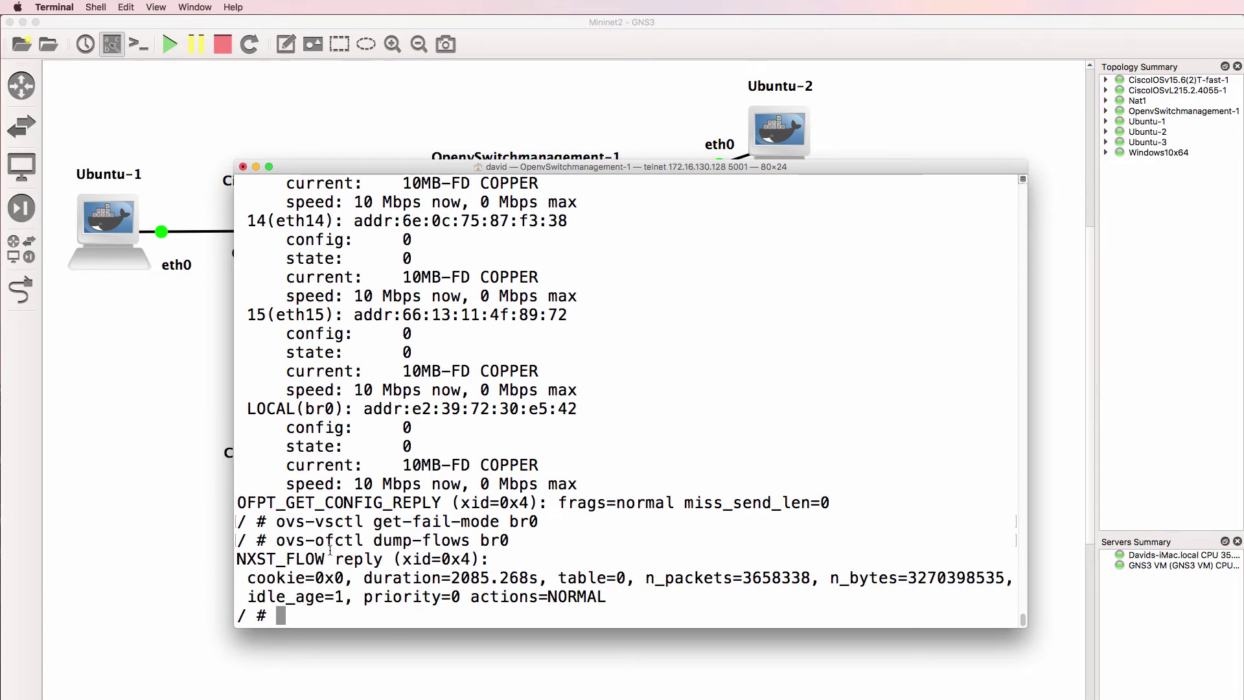
left_click_drag(525, 545, 277, 542)
left_click_drag(612, 597, 80, 585)
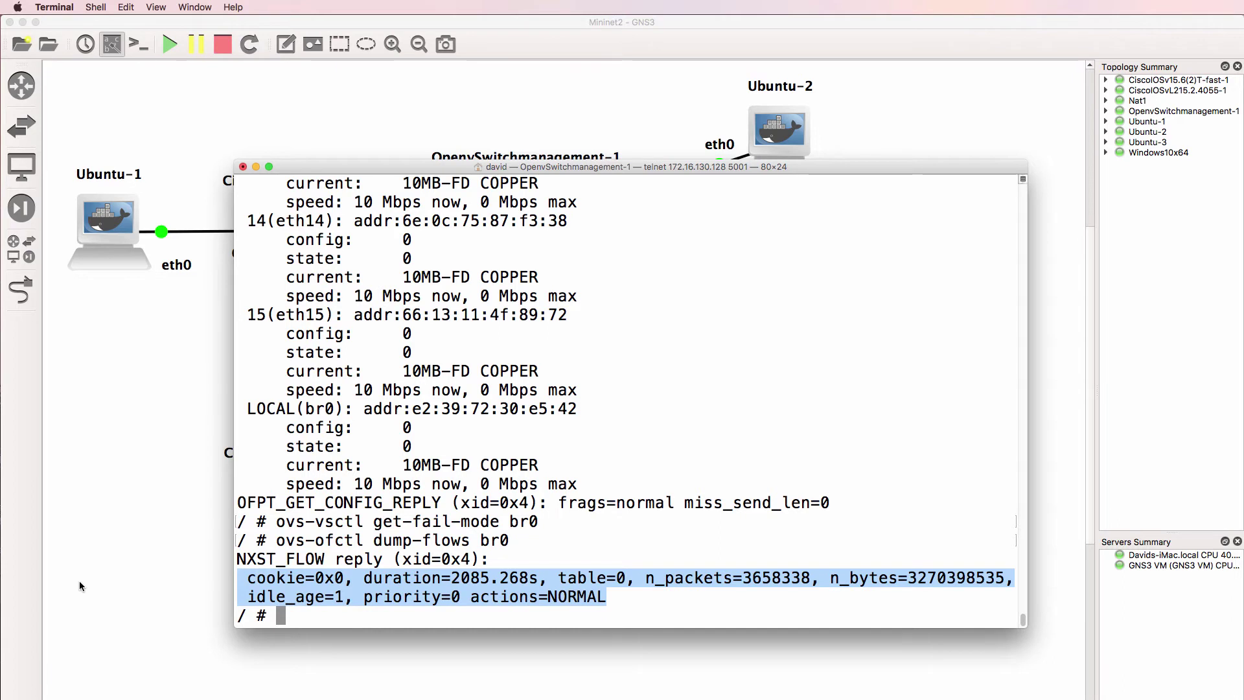
left_click_drag(716, 166, 897, 209)
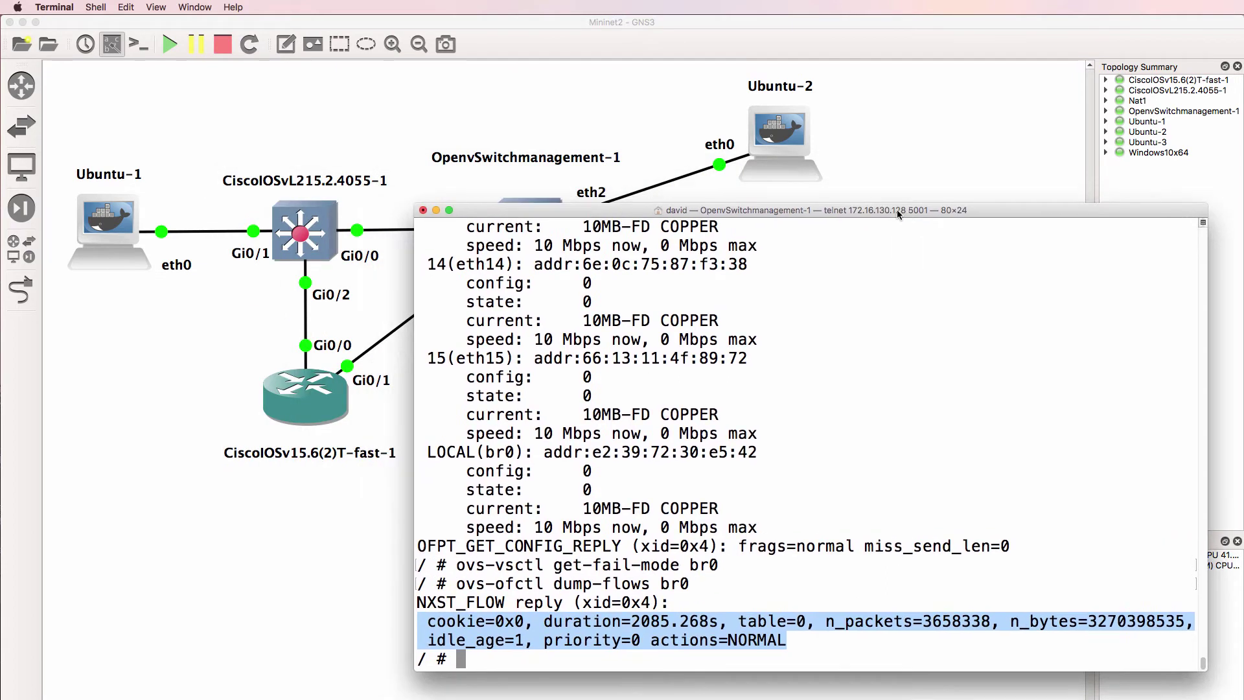
List bridges br0–br3 with ovs-vsctl show, then rerun the br0 flow dump.
key("Return")
type("ovs-vsctl show")
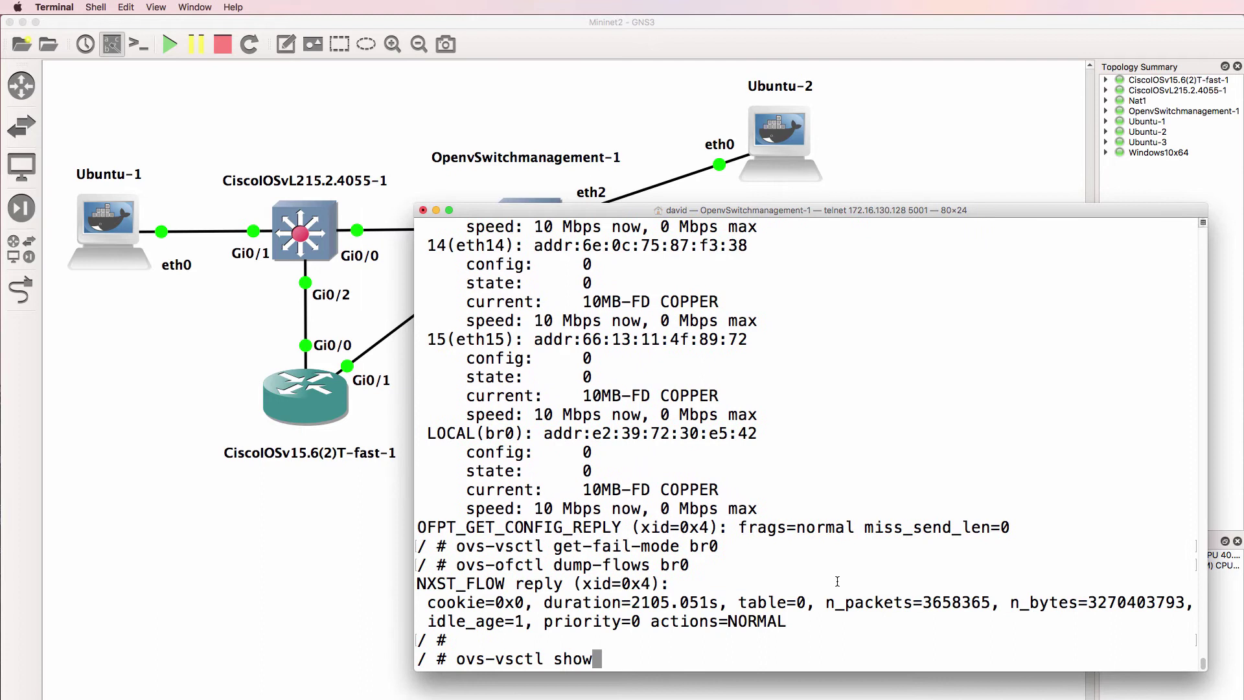
key("Return")
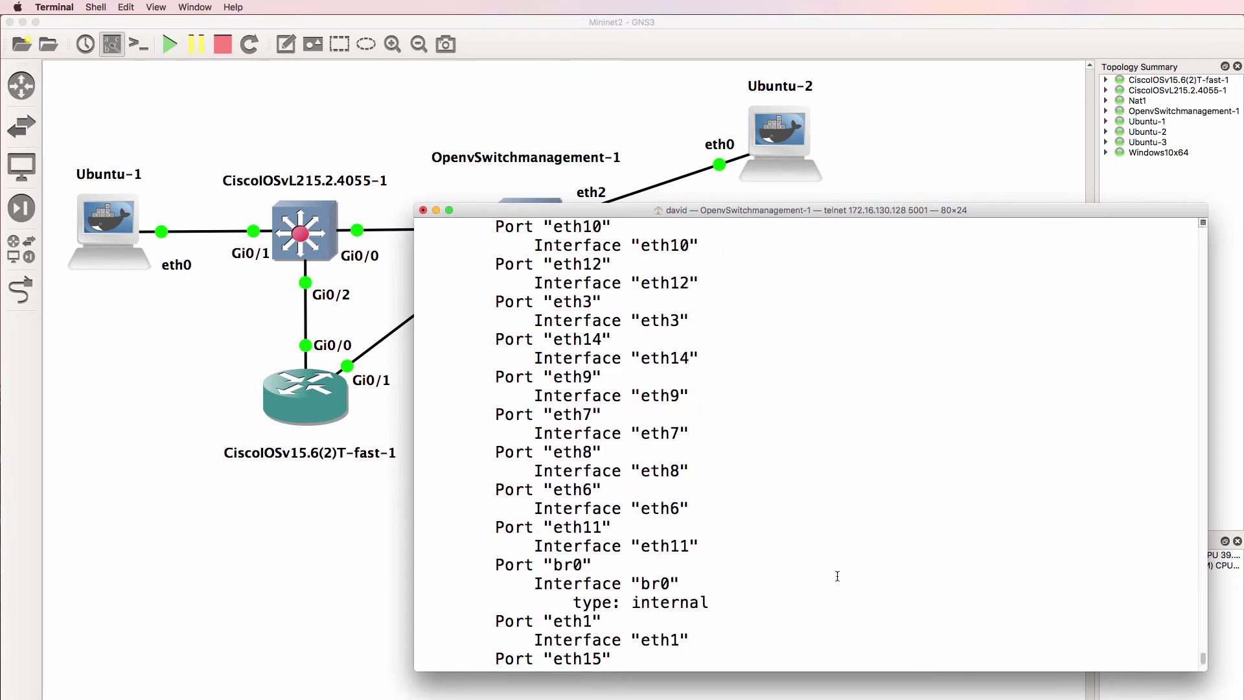
scroll(833, 559, "up", 10)
scroll(833, 559, "down", 3)
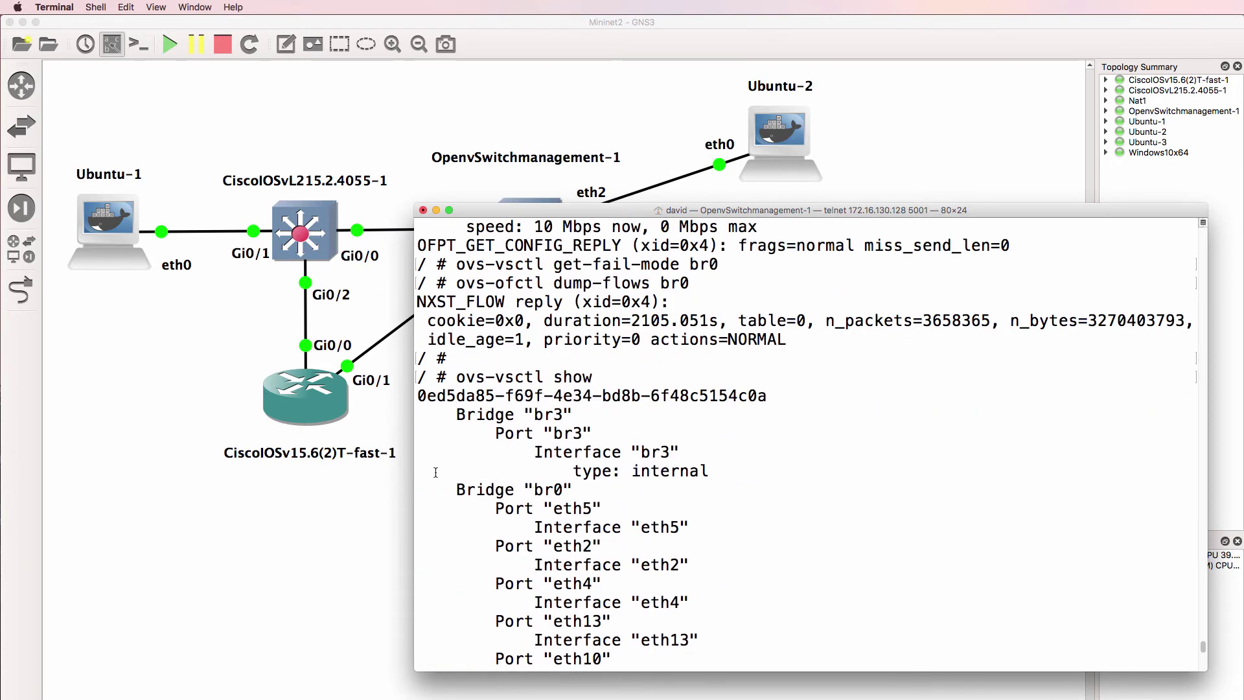
left_click_drag(437, 471, 771, 549)
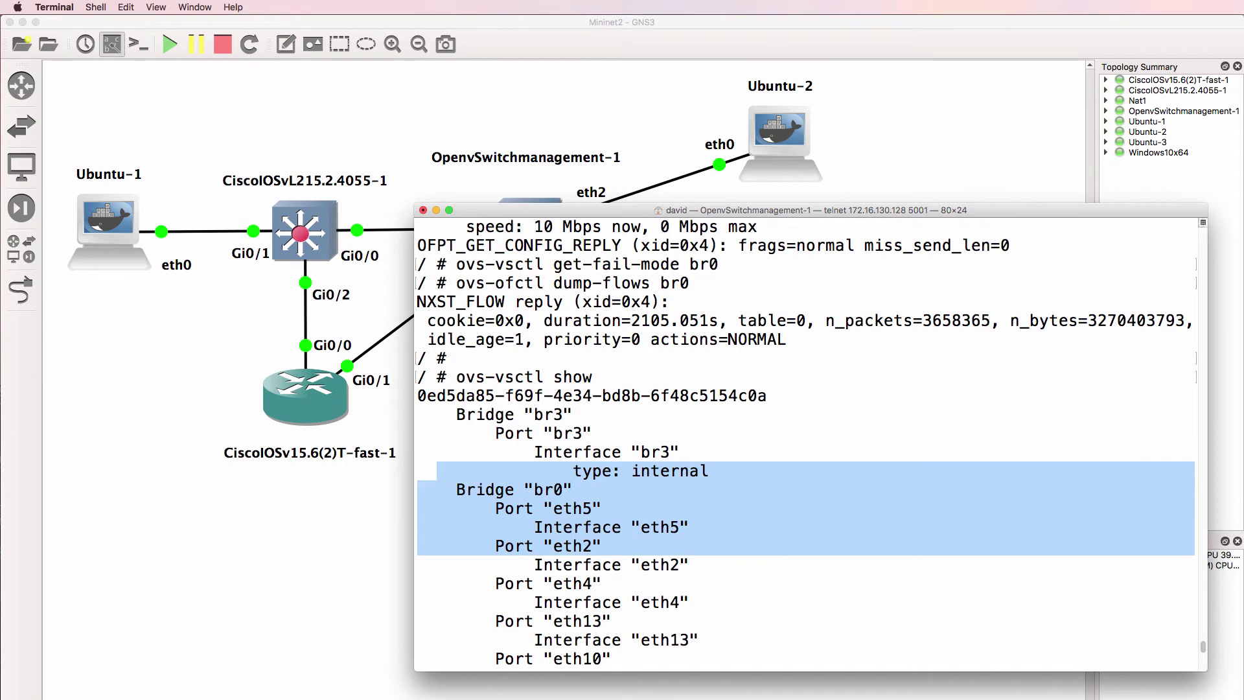
key("Up")
key("Up")
key("Return")
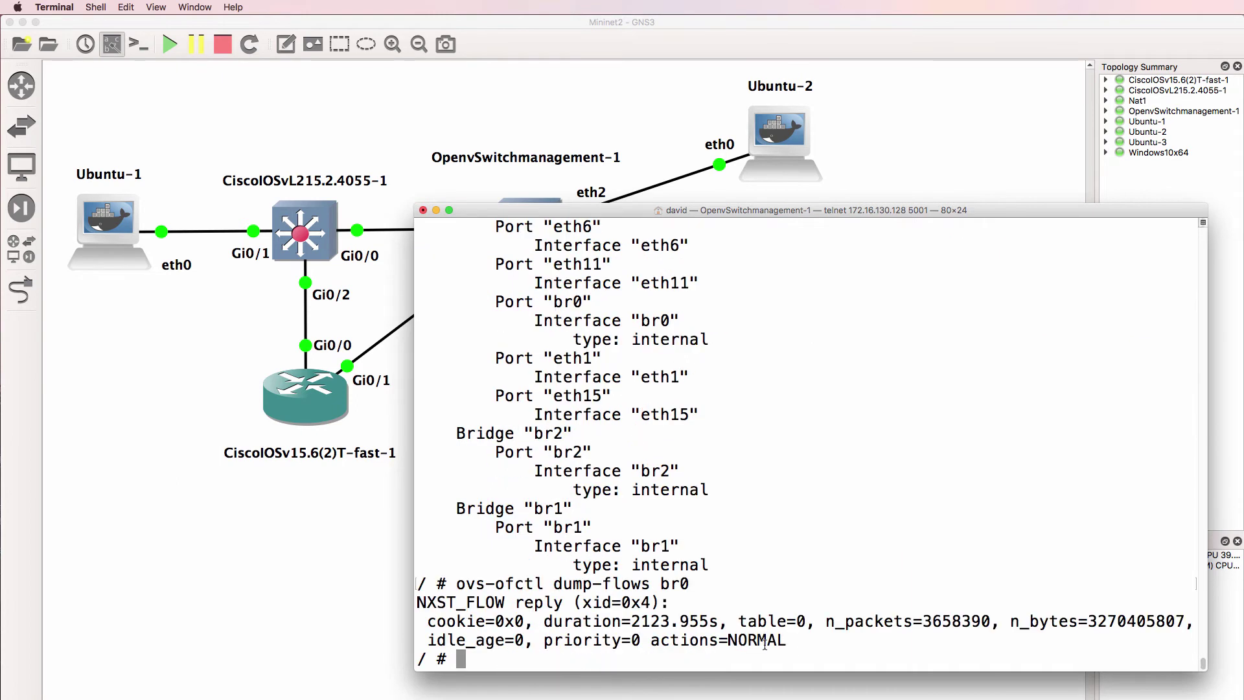
left_click_drag(786, 641, 418, 602)
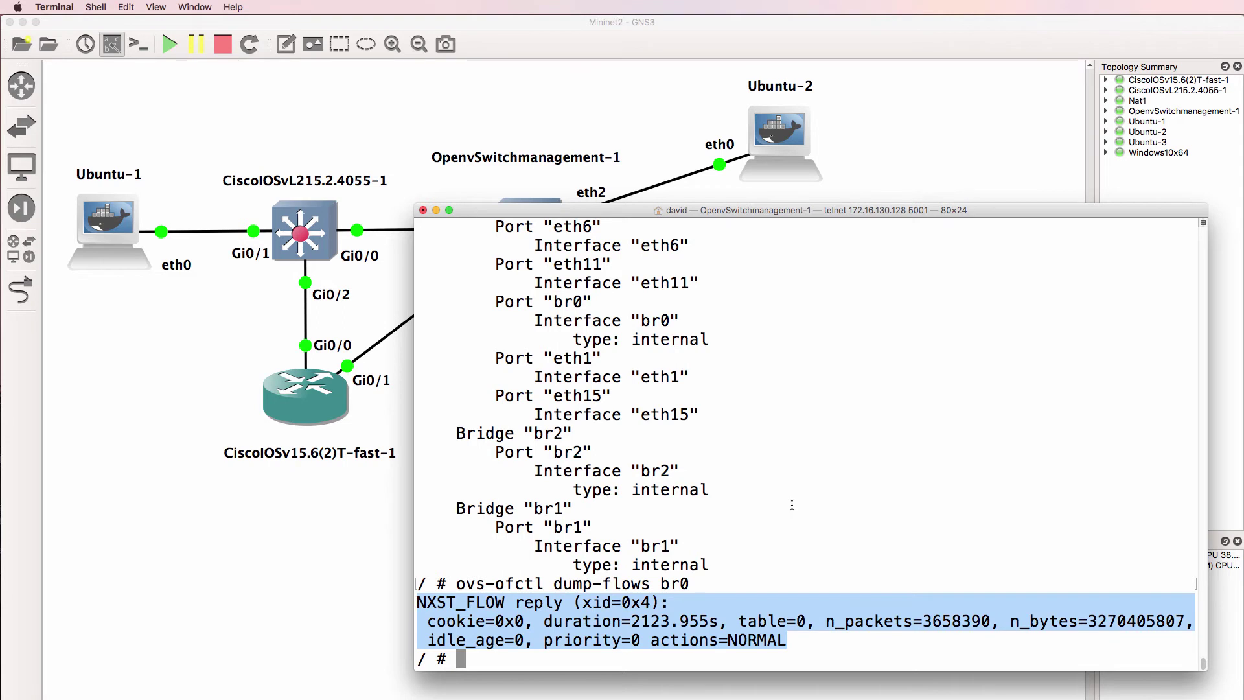
In the Ubuntu-2 console, run ifconfig eth0, showing address 192.168.122.219.
left_click(861, 55)
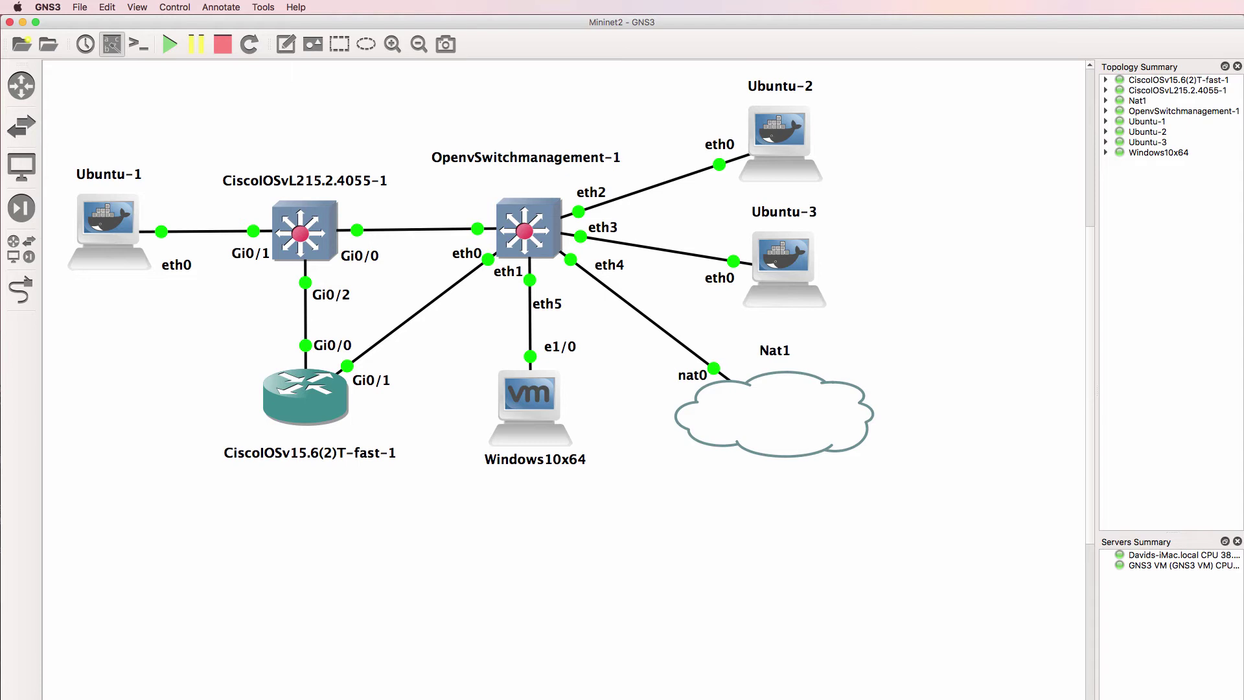
left_click_drag(789, 269, 604, 40)
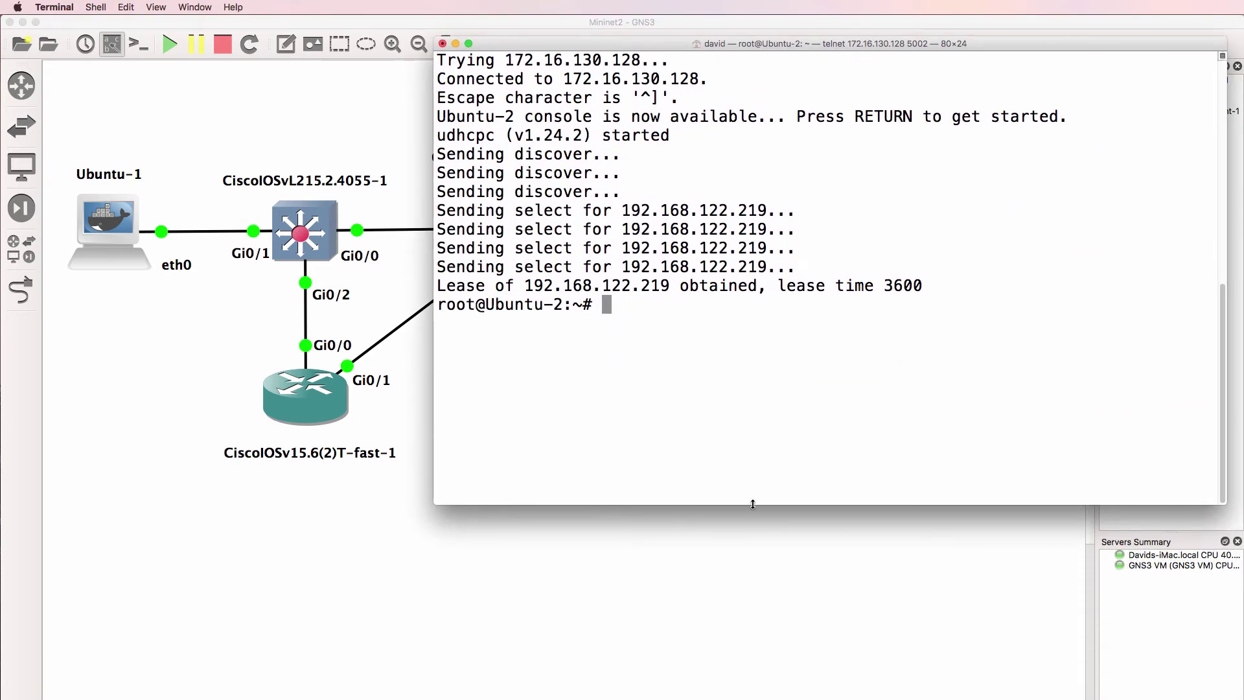
left_click_drag(753, 504, 745, 298)
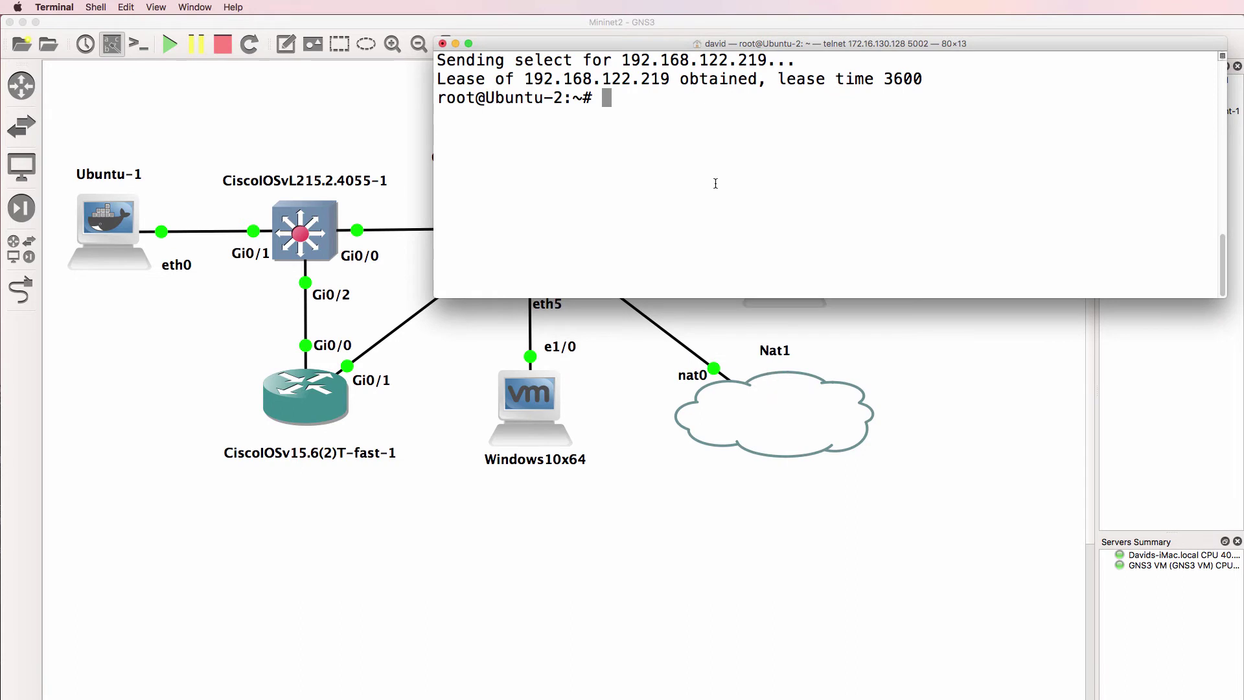
type("ifconfig te")
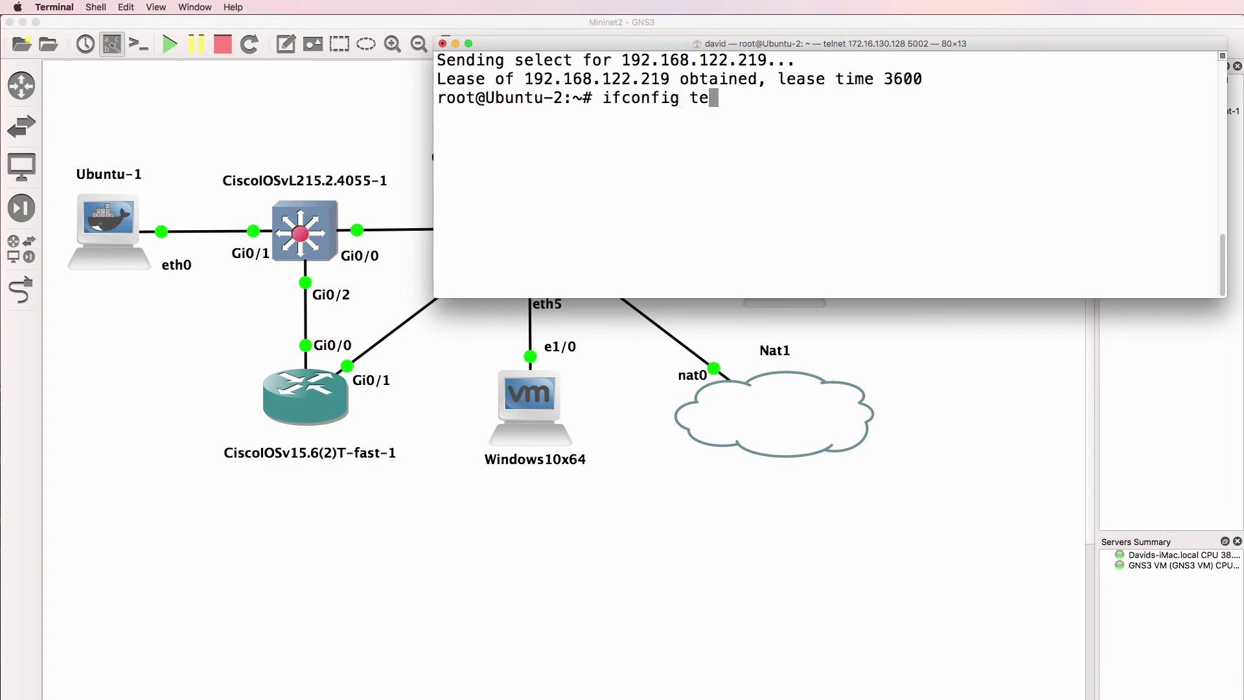
key("BackSpace")
key("BackSpace")
type("eth")
key("BackSpace")
type("h0")
key("Return")
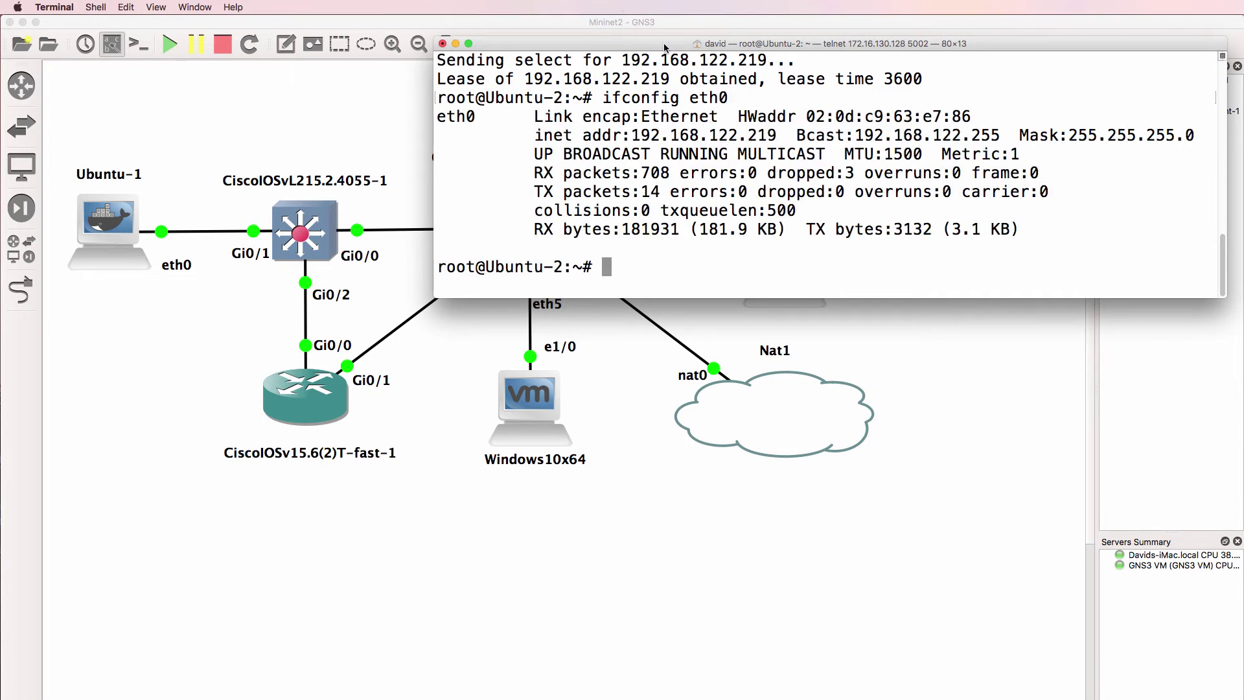
Reposition the consoles and run ifconfig eth0 on Ubuntu-3, showing 192.168.122.80.
left_click_drag(666, 48, 660, 295)
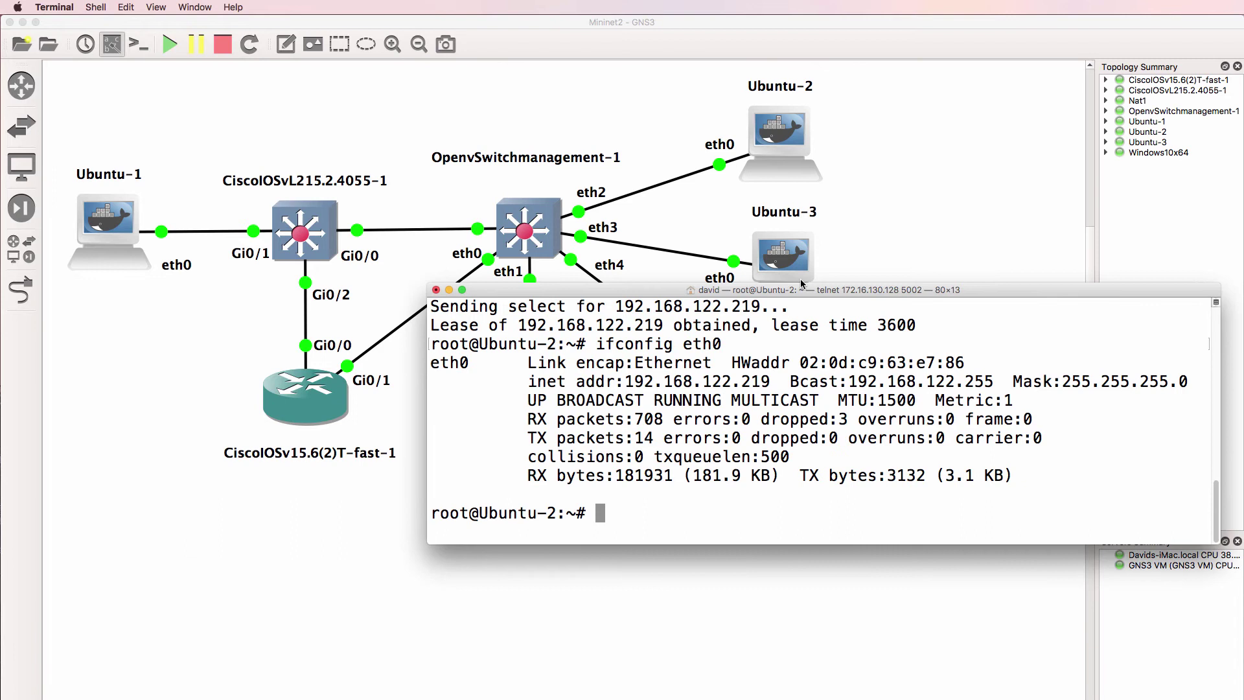
left_click_drag(805, 295, 788, 390)
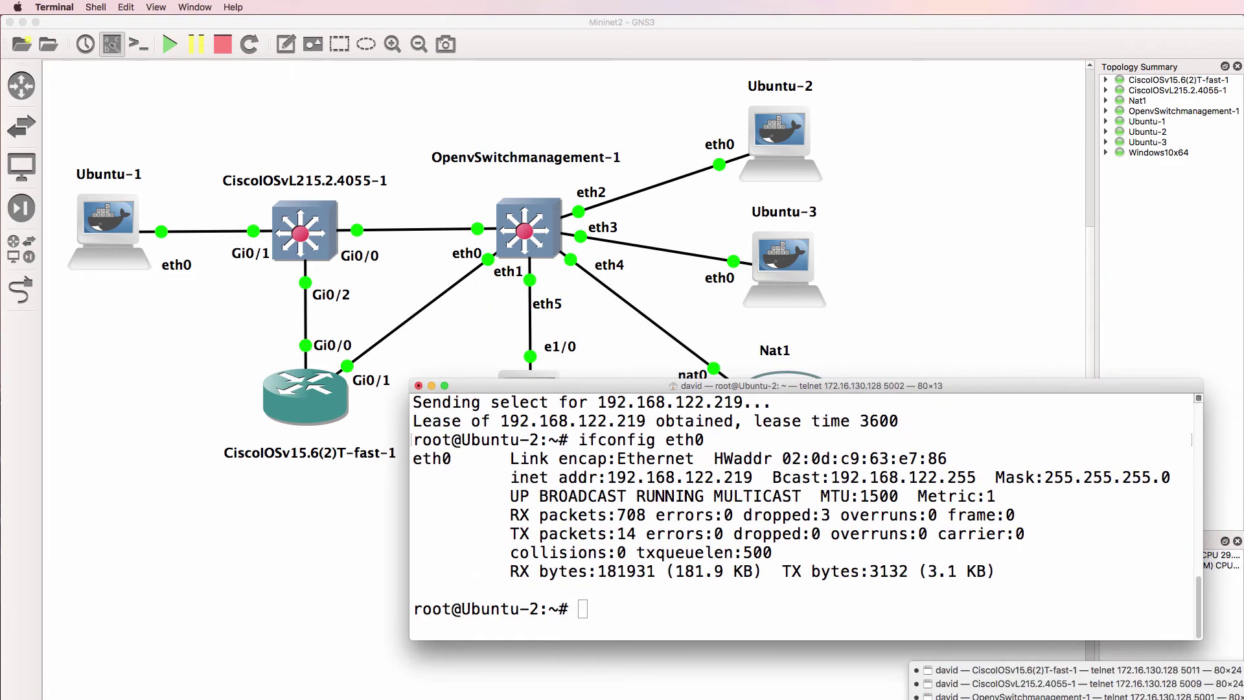
left_click_drag(708, 199, 667, 335)
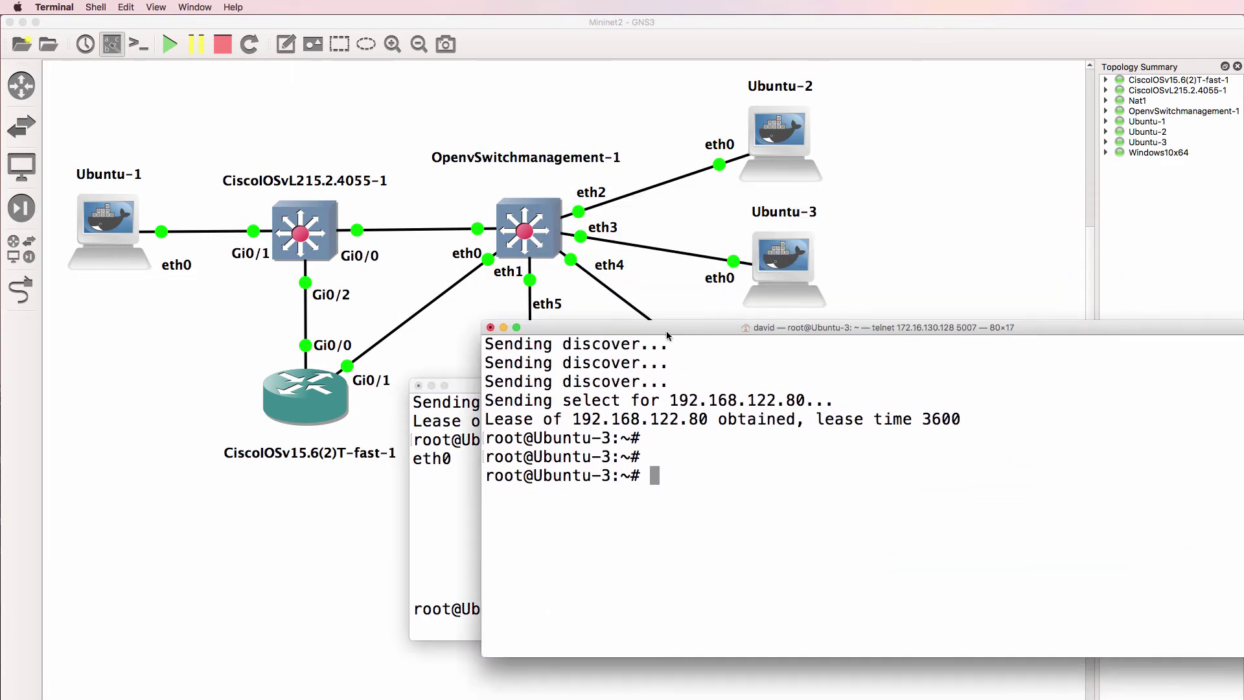
type("ifconfi")
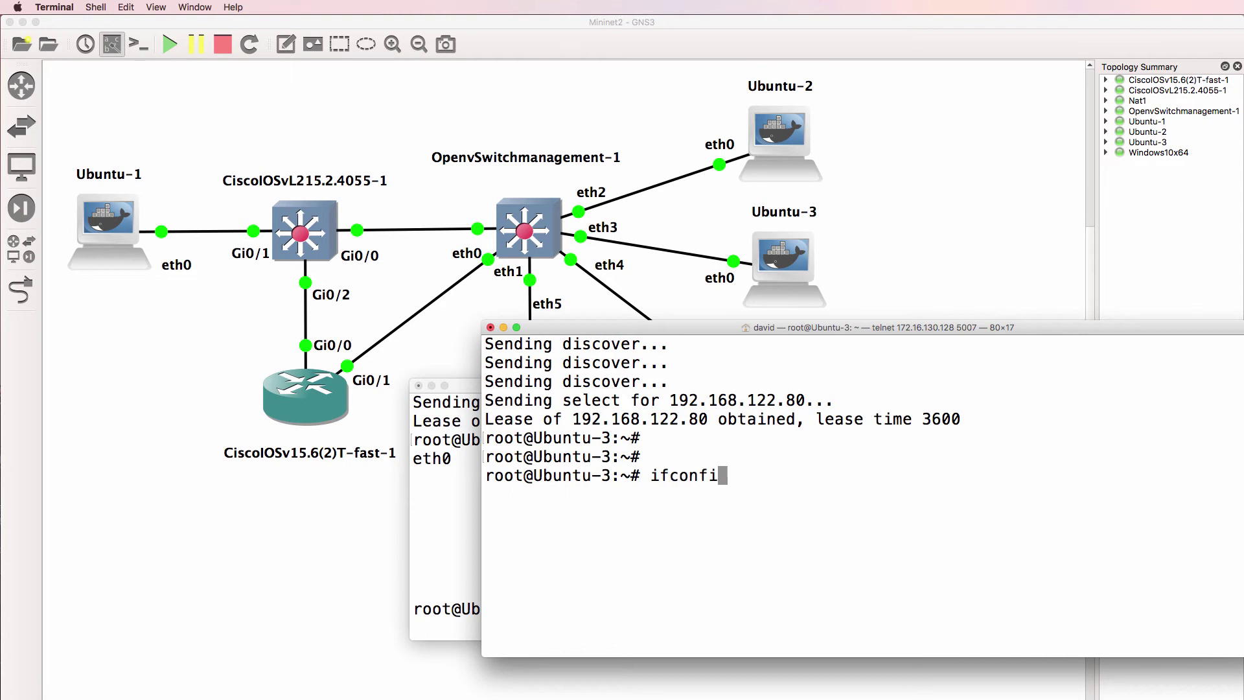
type("g eth")
key("BackSpace")
type("th0")
key("Return")
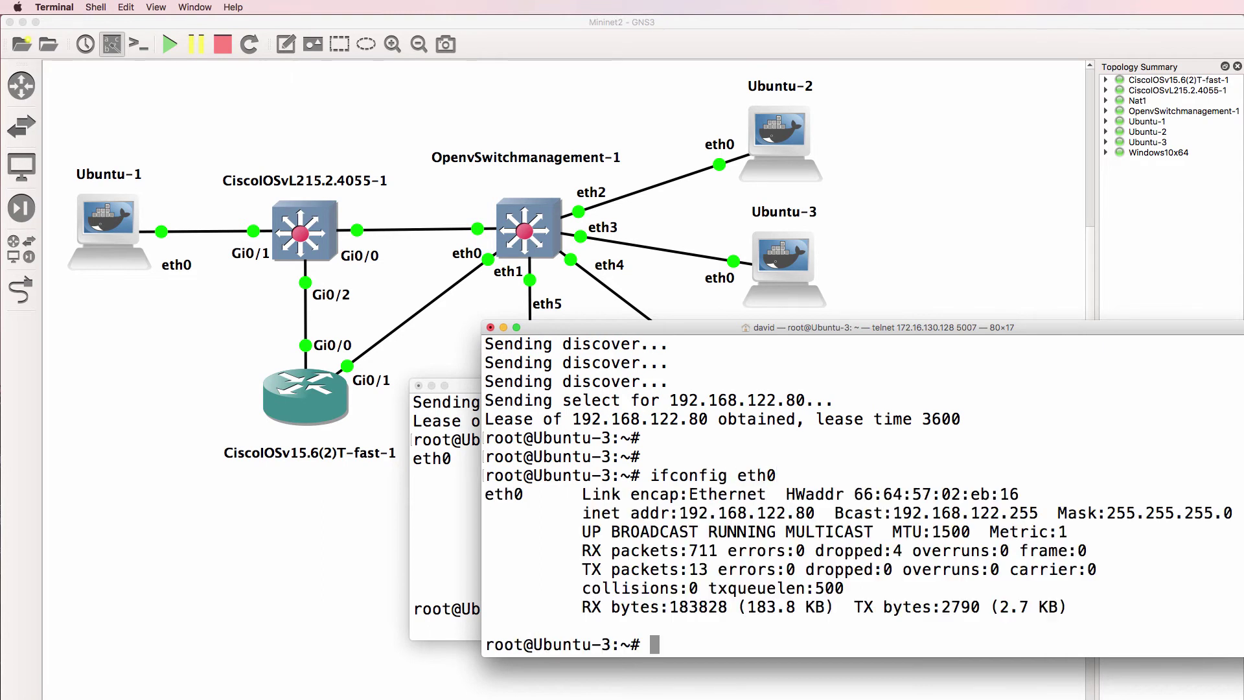
From Ubuntu-2, ping Ubuntu-3 at 192.168.122.80.
left_click(461, 391)
left_click_drag(461, 391, 127, 184)
type("p")
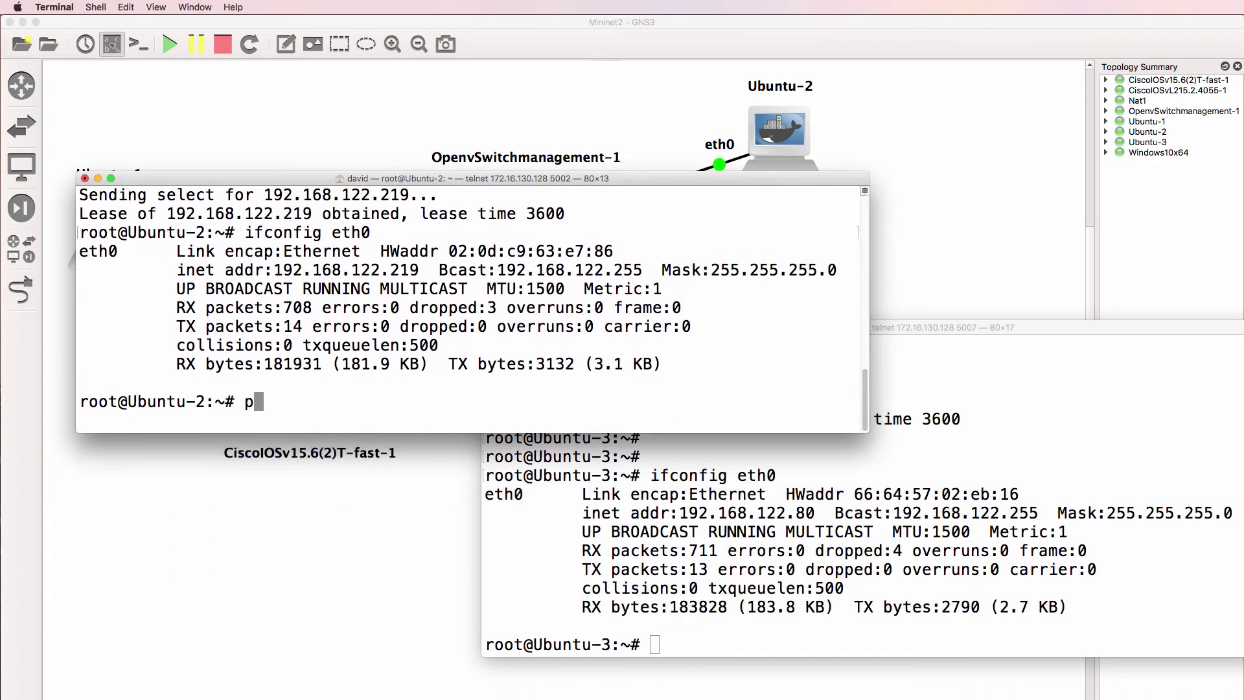
type("ing 192.168.1")
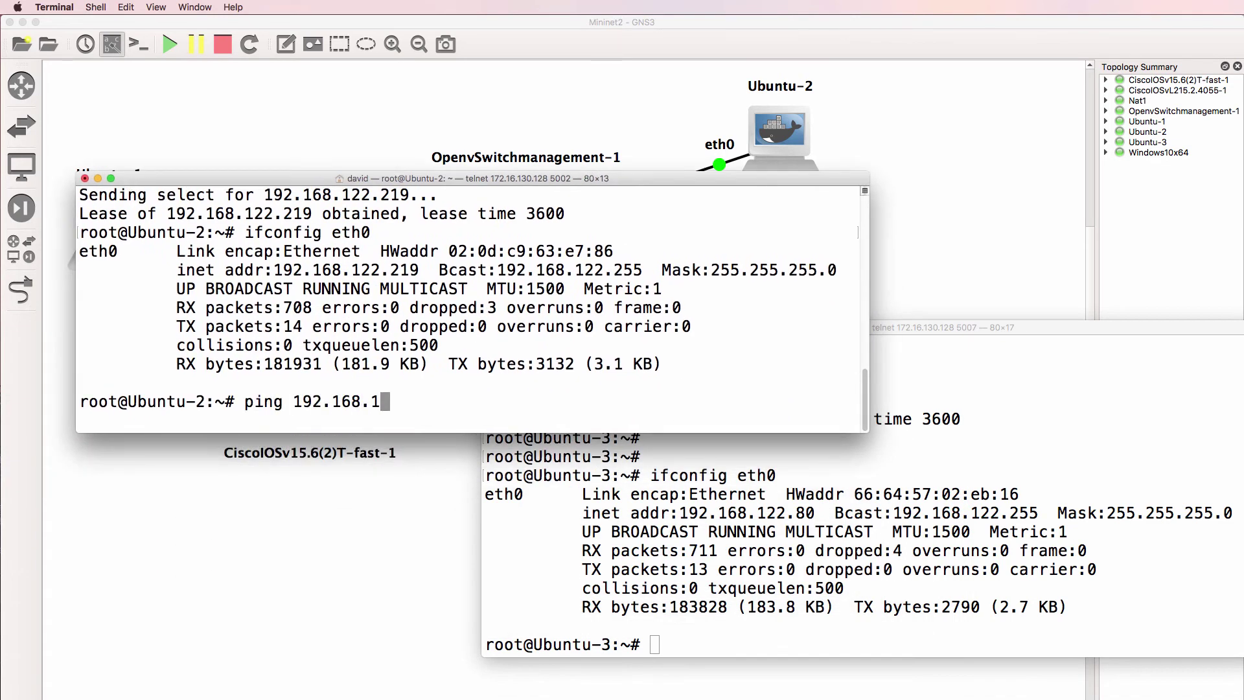
type("22.80")
key("Return")
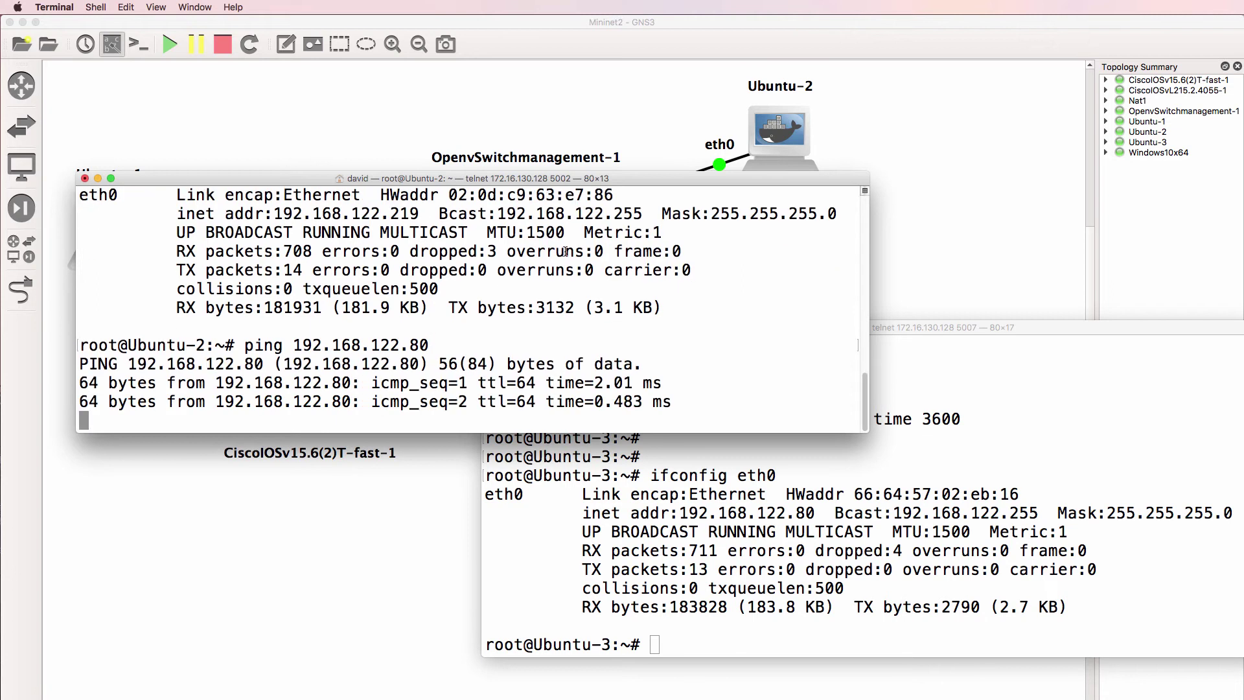
From Ubuntu-3, ping 192.168.122.219, then restart Ubuntu-2's ping to 192.168.122.80.
left_click_drag(946, 333, 520, 362)
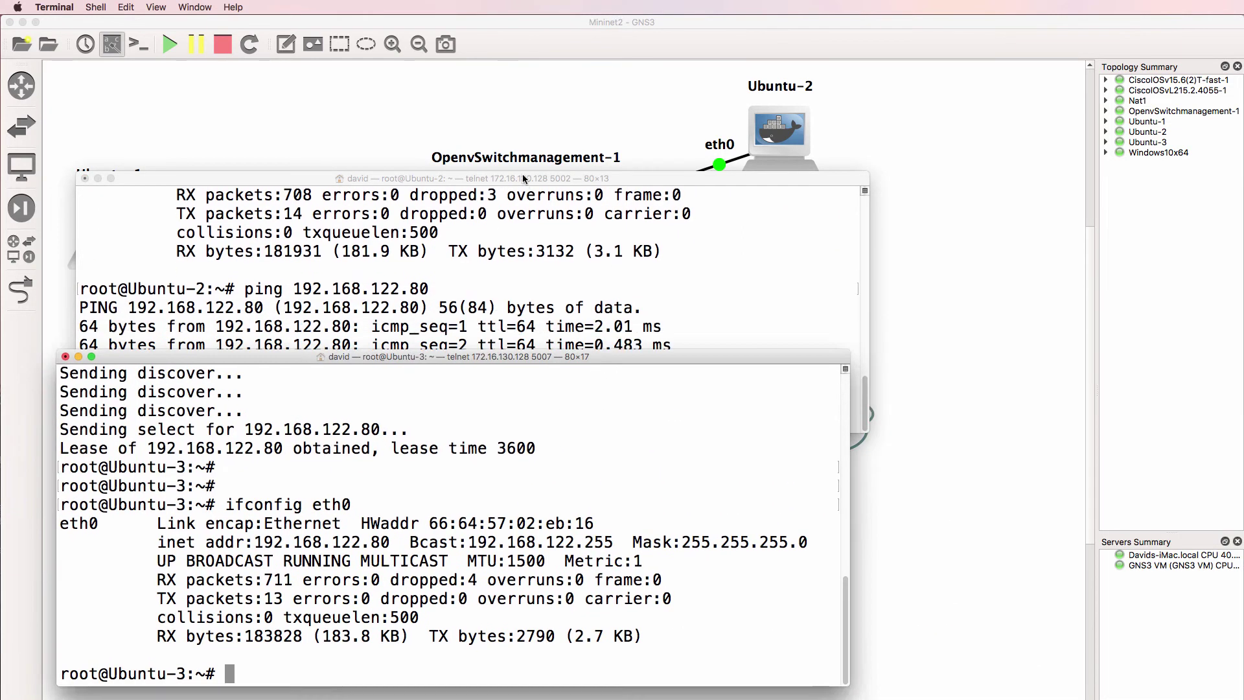
left_click_drag(522, 174, 484, 169)
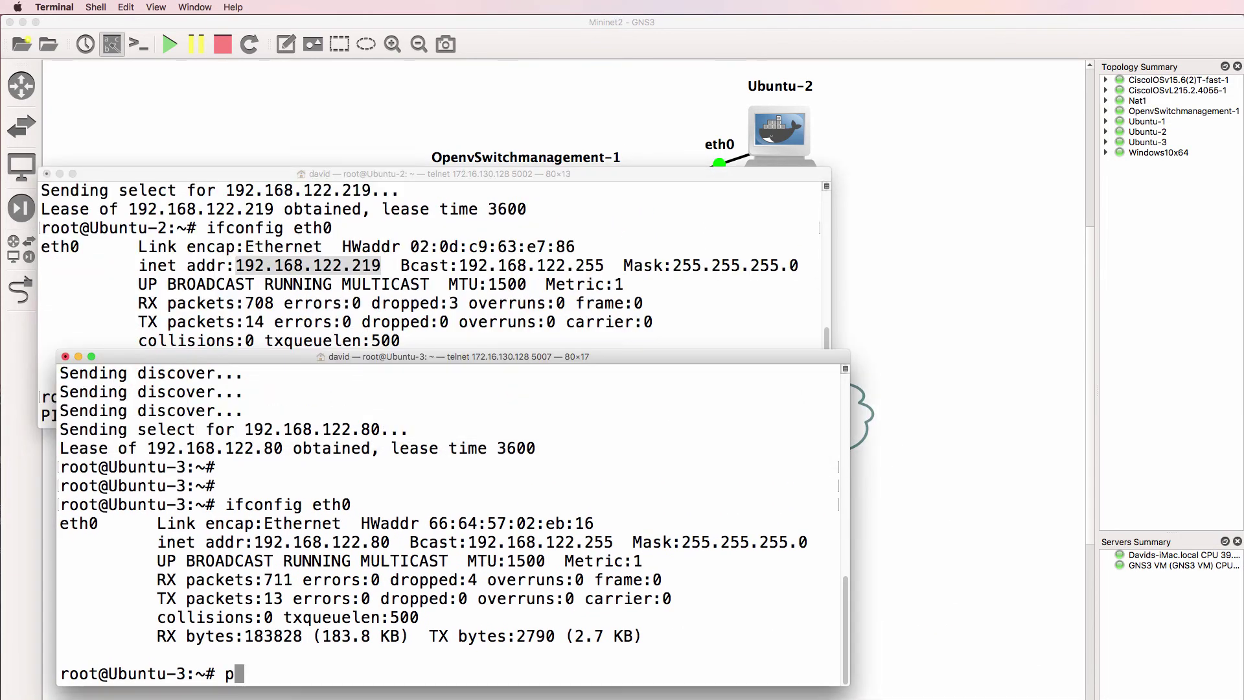
type("ing")
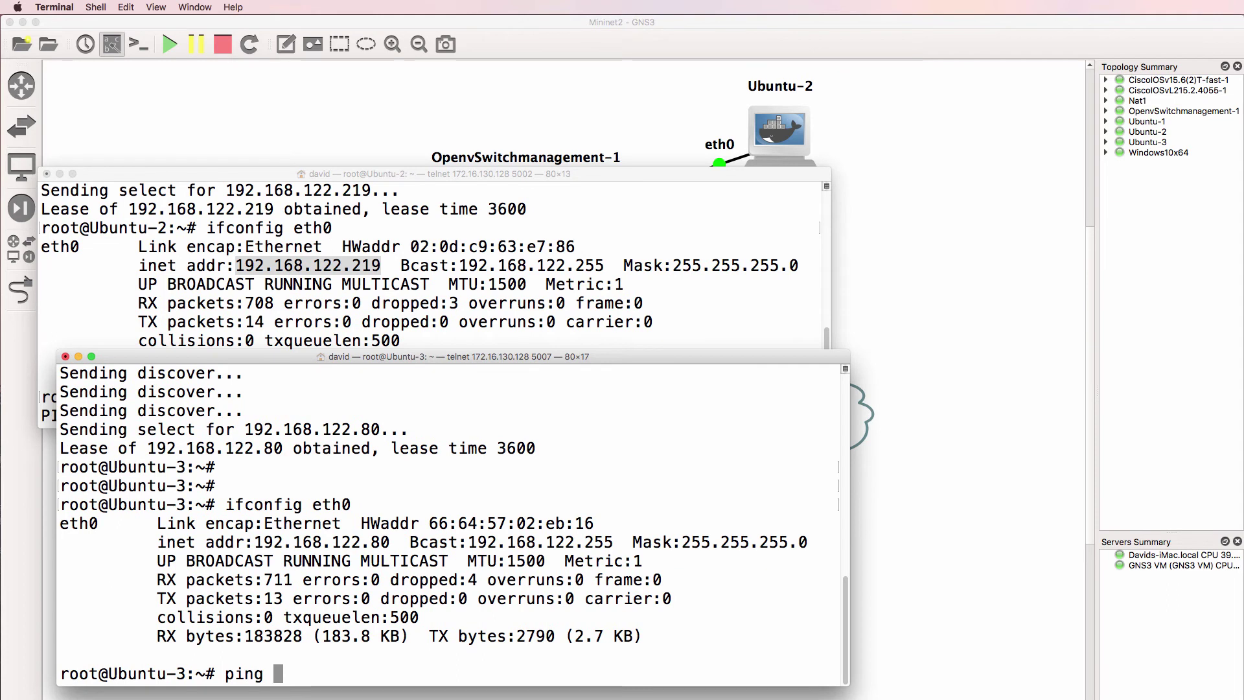
type("192.168.122.219")
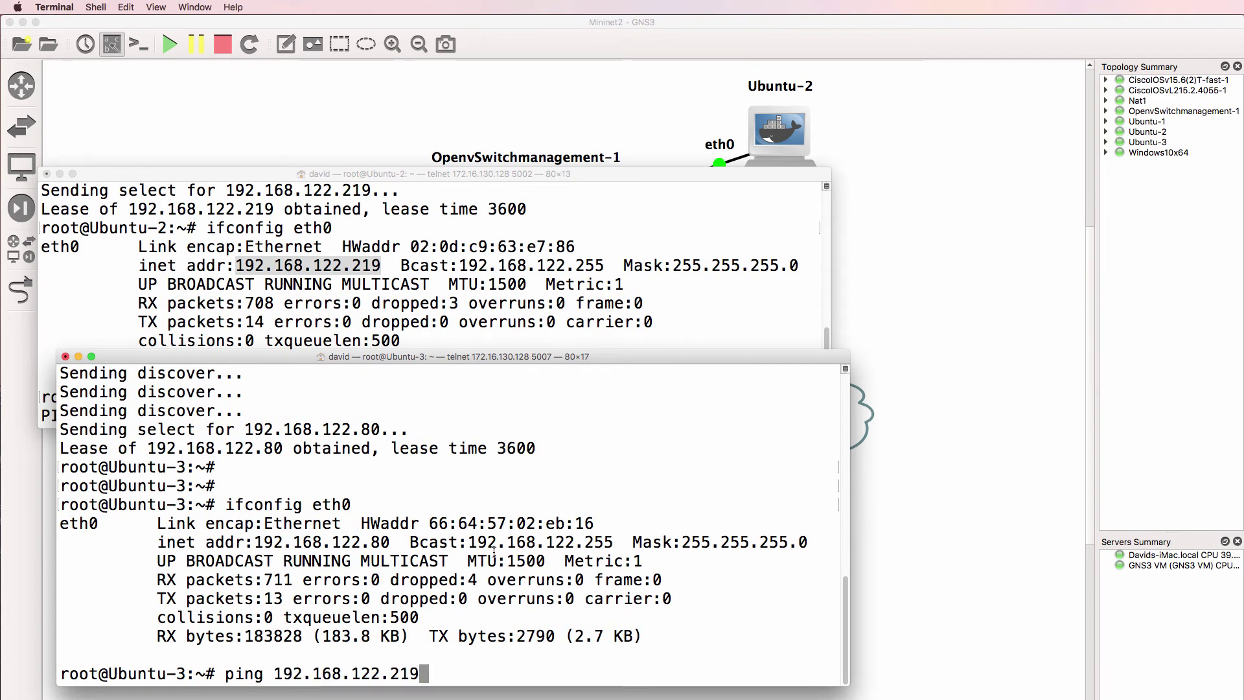
key("Return")
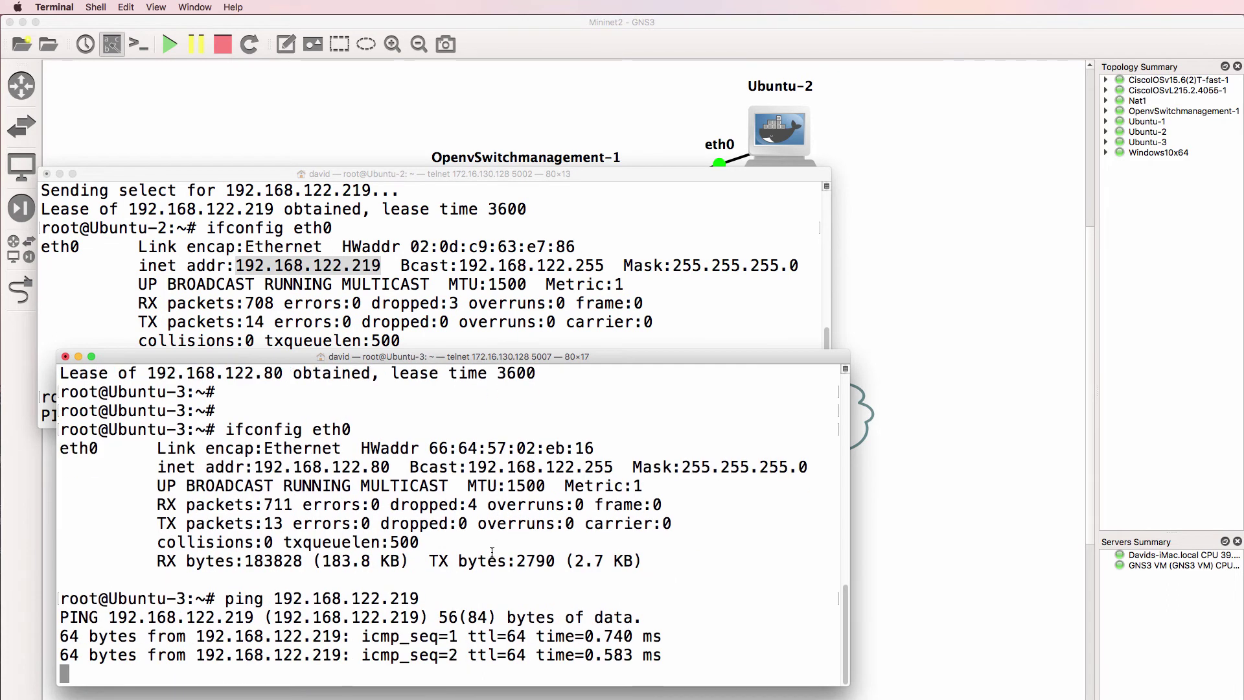
left_click(408, 216)
key("Up")
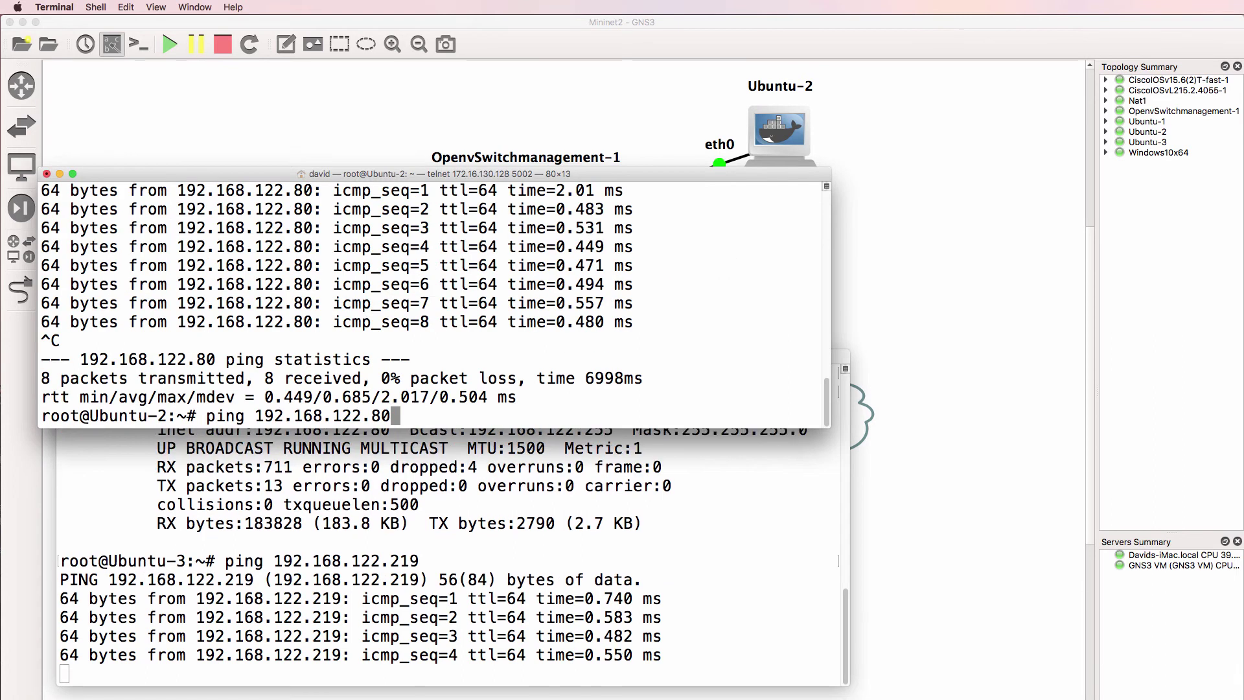
key("Return")
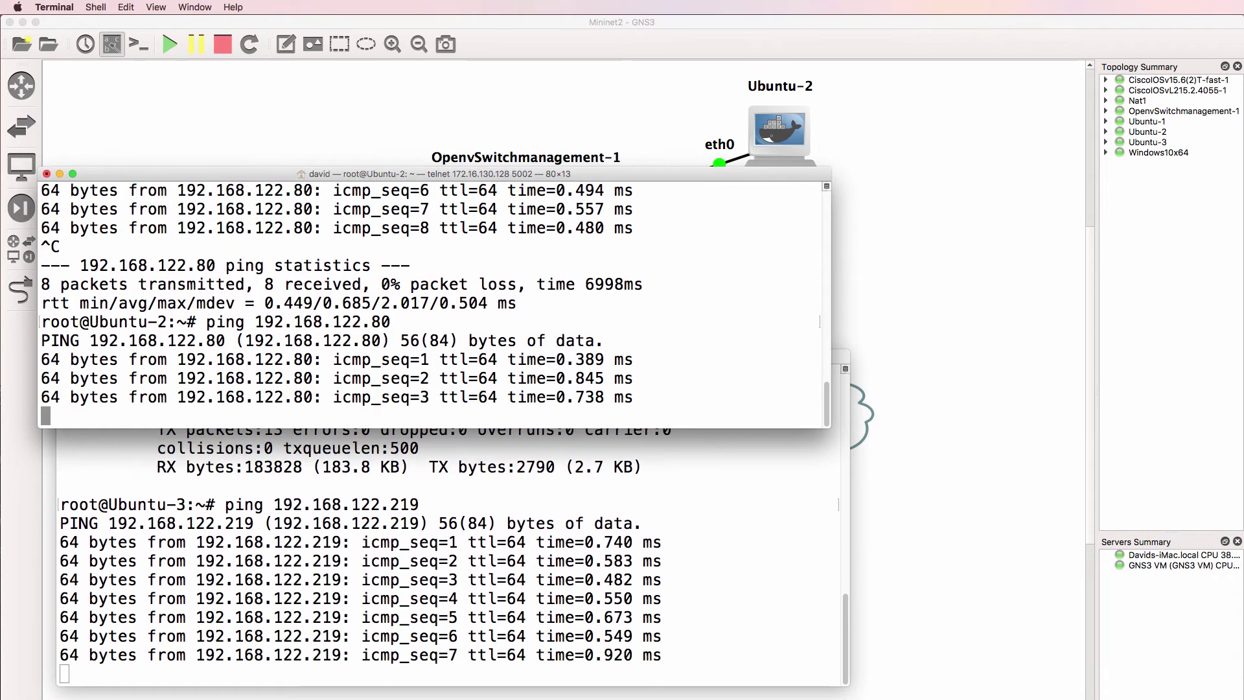
left_click(996, 507)
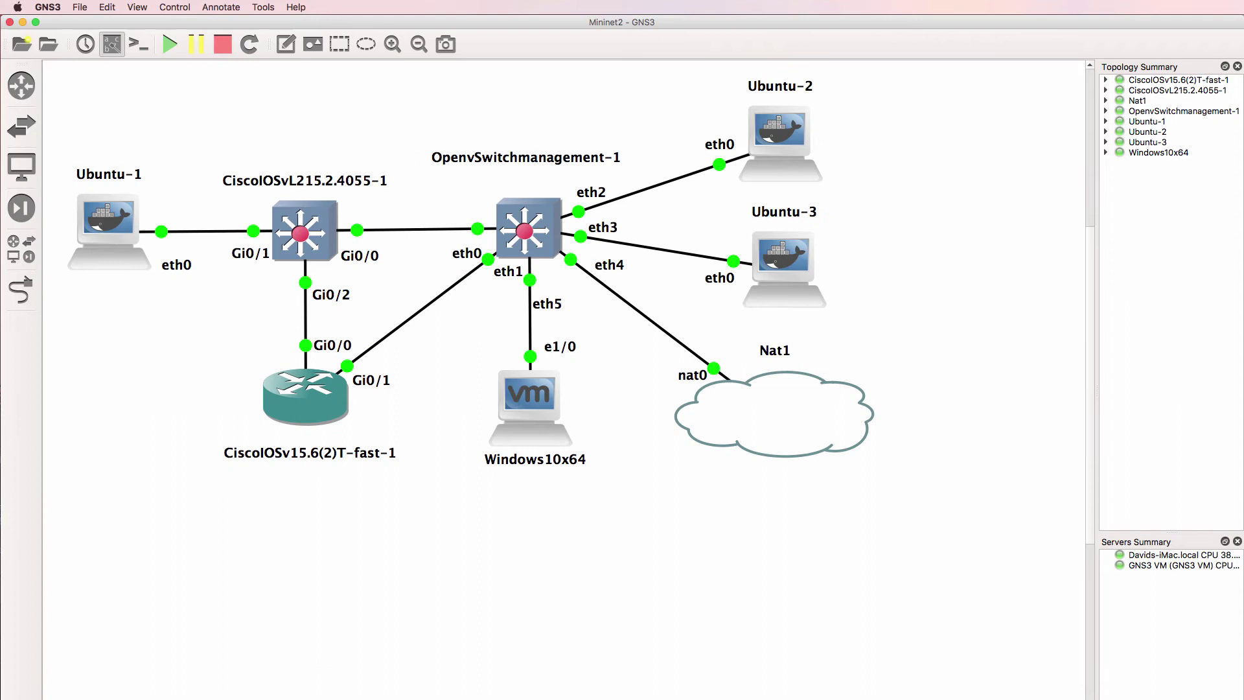
In the Windows 10 VM Command Prompt, ping 192.168.122.80 successfully.
key("super+Tab")
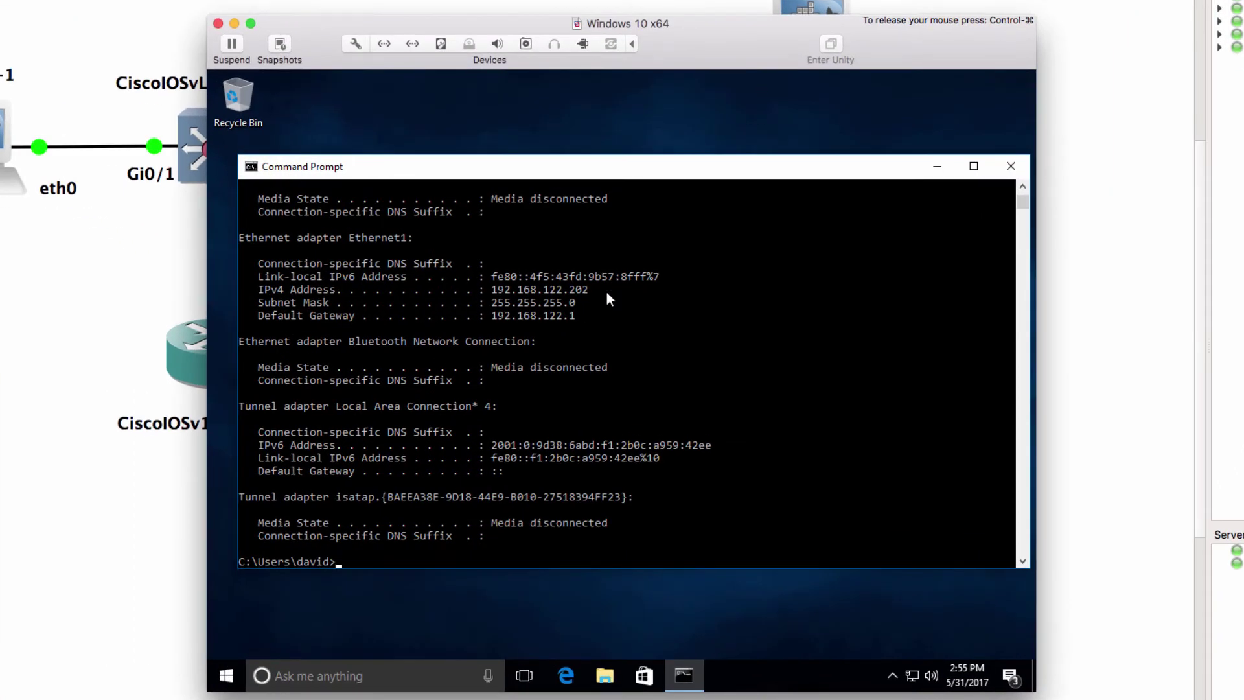
type("ping 192.168.1.")
key("BackSpace")
type("222.")
key("BackSpace")
key("BackSpace")
key("BackSpace")
type(".80")
key("Return")
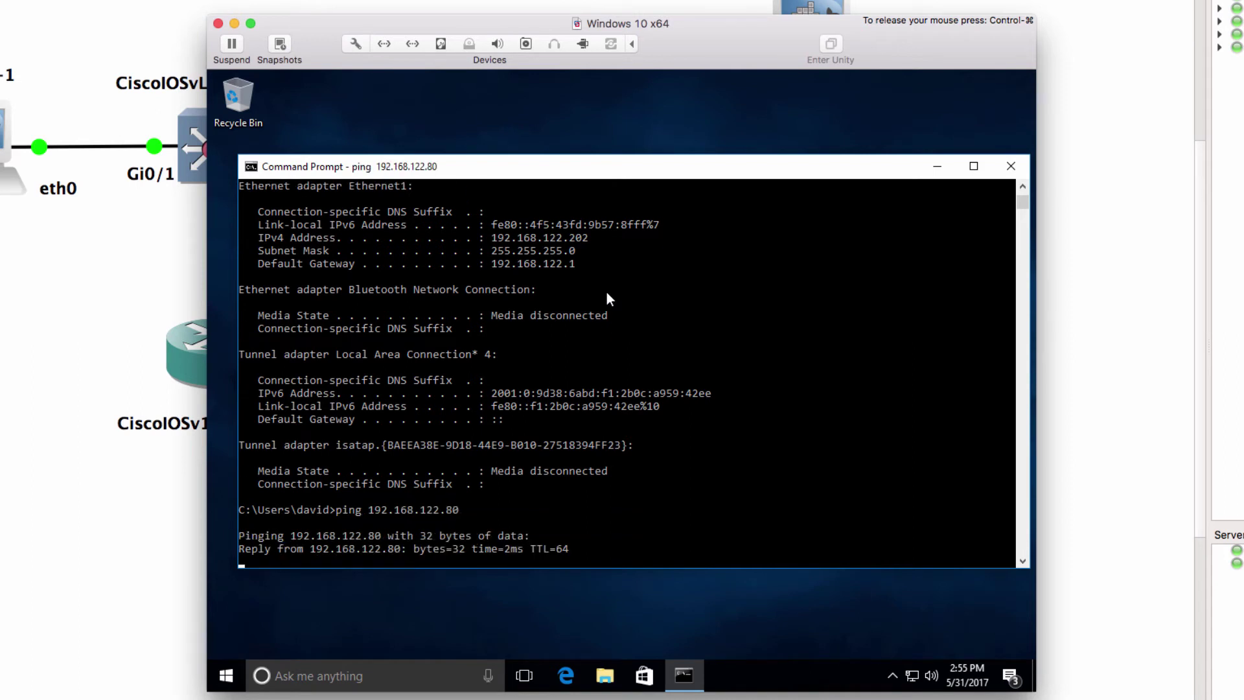
key("ctrl+c")
Ping 192.168.122.129 from the Windows VM, which gets no replies.
key("Up")
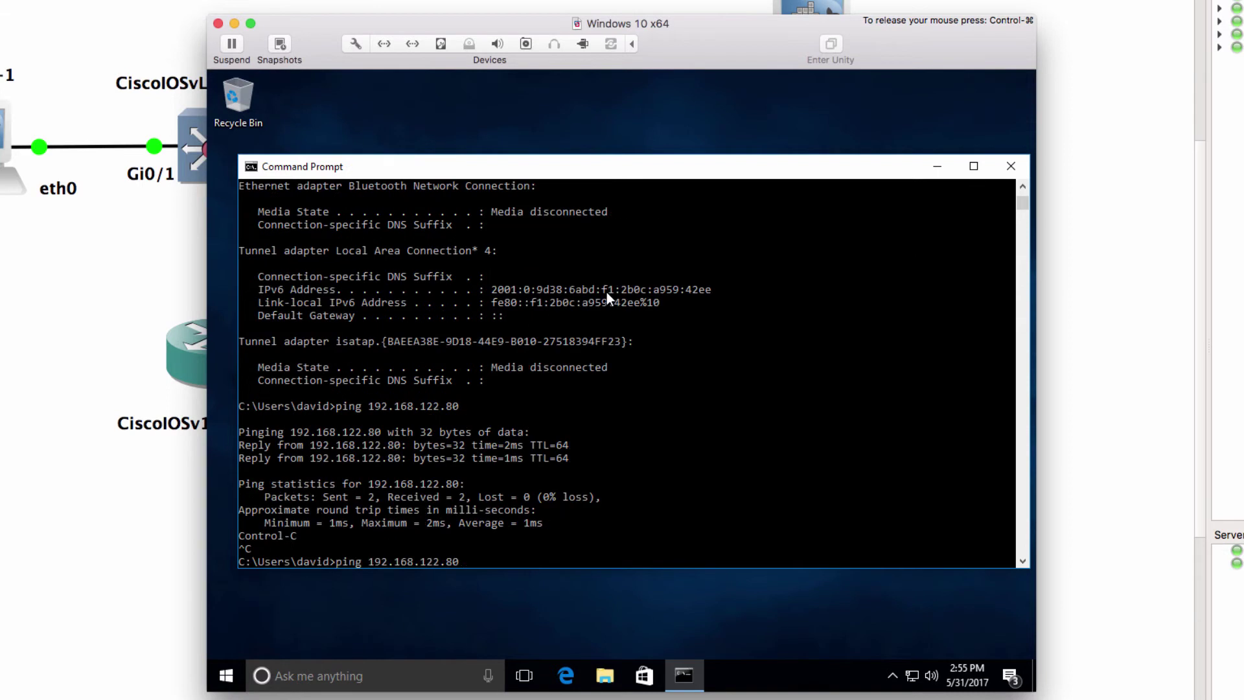
key("BackSpace")
key("BackSpace")
type("129")
key("Return")
key("ctrl+c")
Ping 192.168.122.219, then leave a continuous ping 192.168.122.219 -t running.
key("Up")
key("BackSpace")
key("BackSpace")
key("BackSpace")
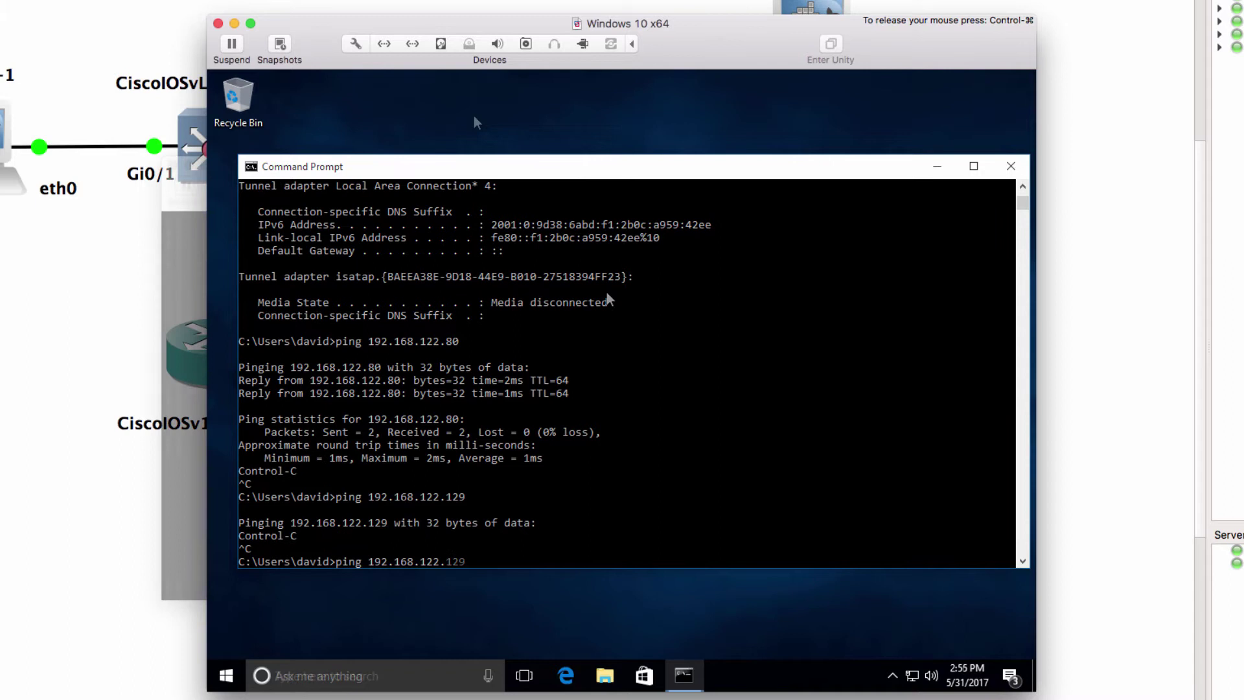
type("2.219")
key("Return")
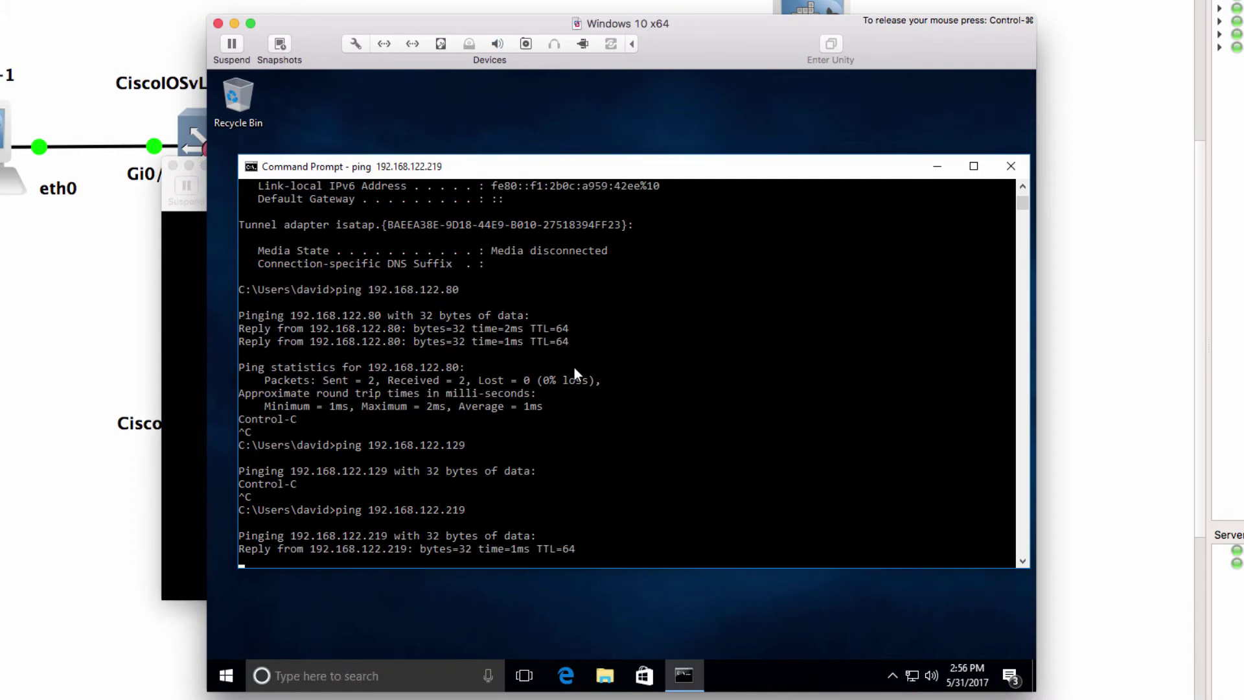
key("ctrl+c")
key("Up")
type("-t")
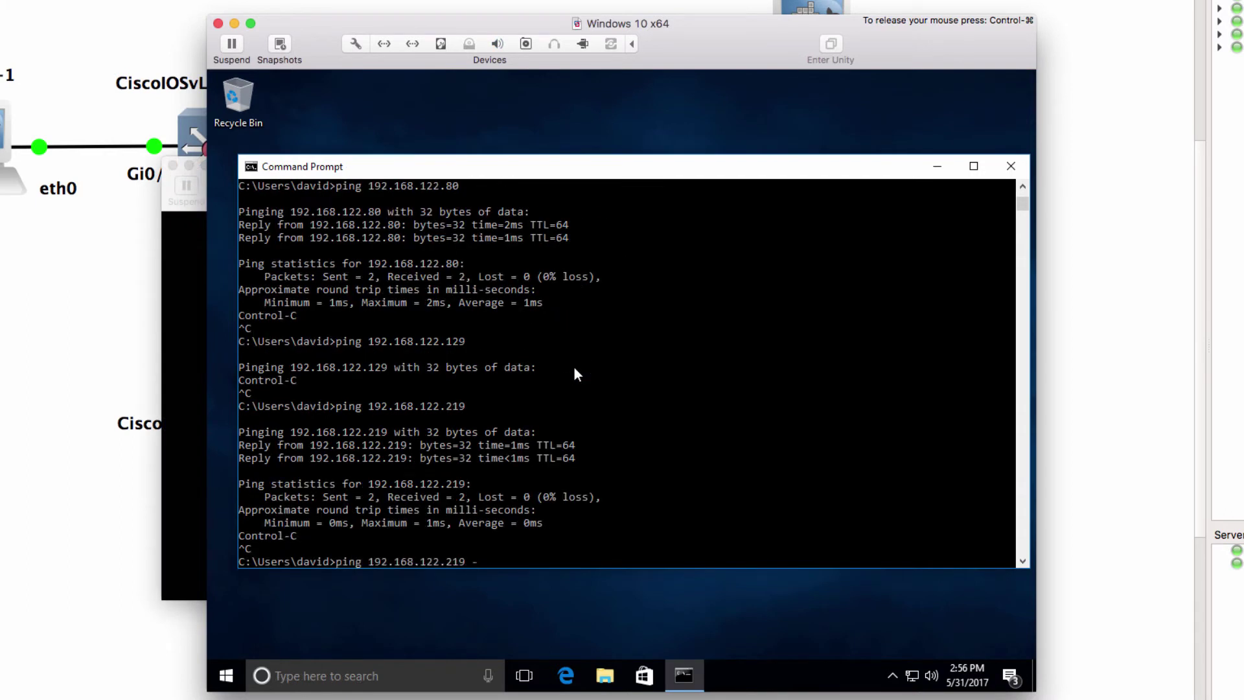
key("Return")
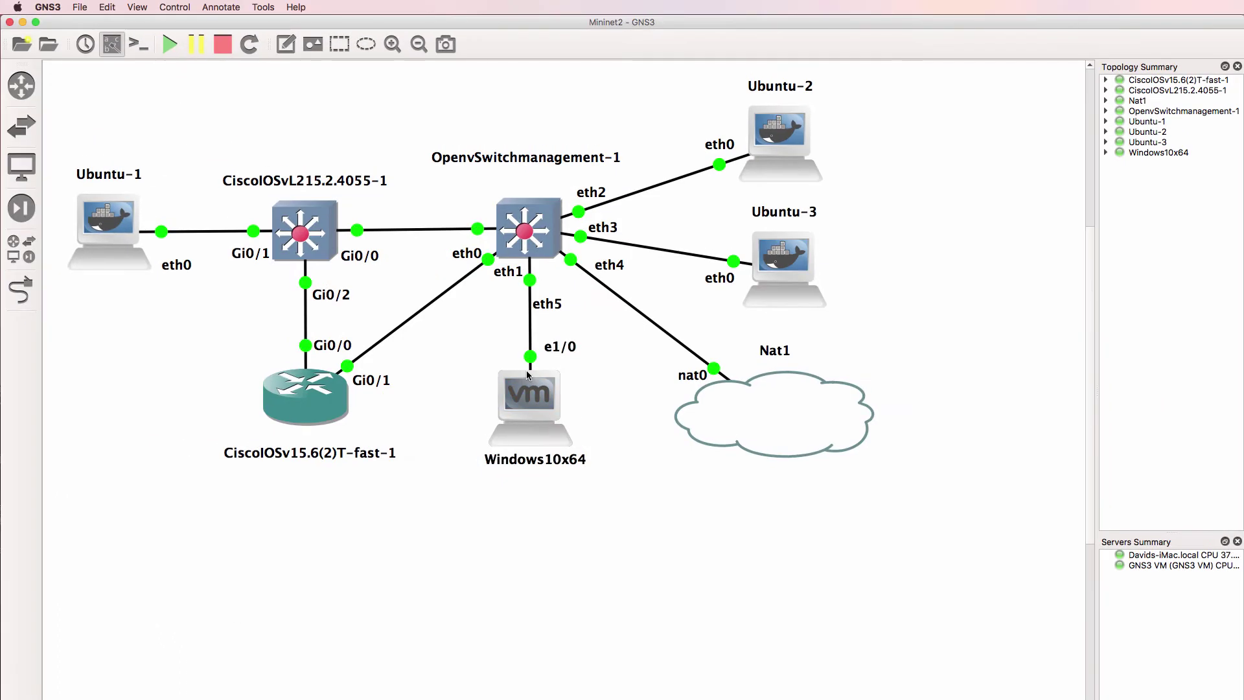
mouse_move(531, 224)
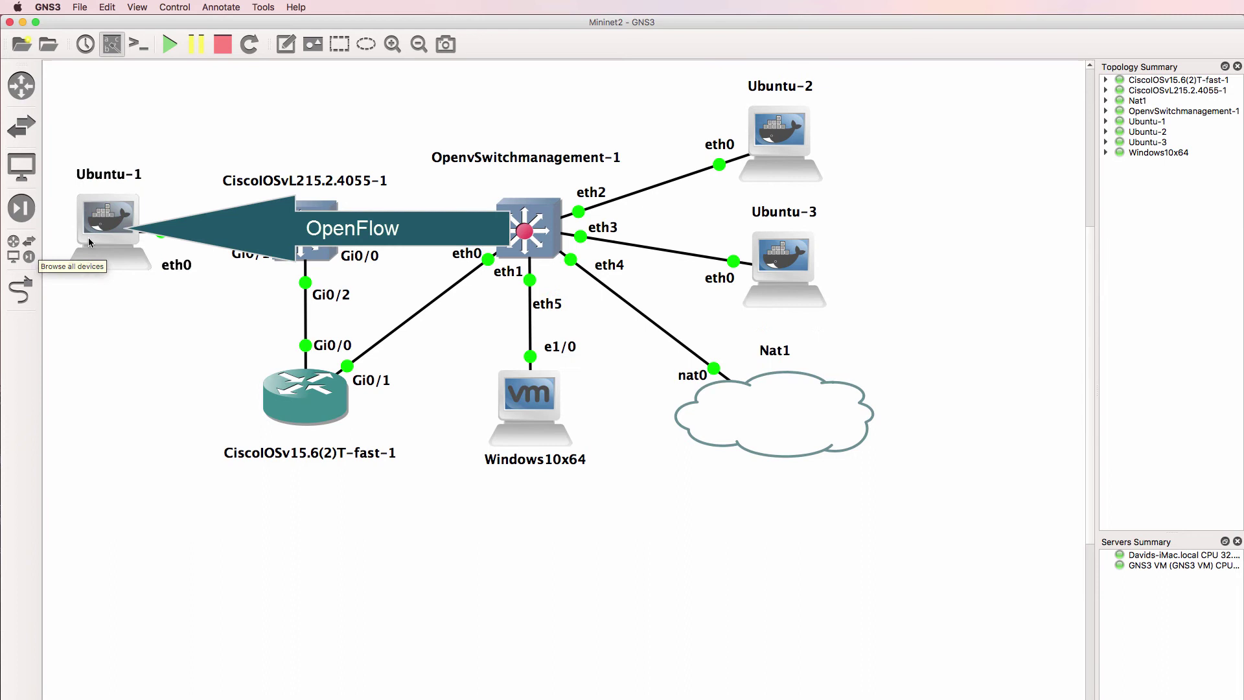
Open Ubuntu-1's console, showing the OpenDaylight Karaf shell at the opendaylight-user@root prompt.
mouse_move(96, 237)
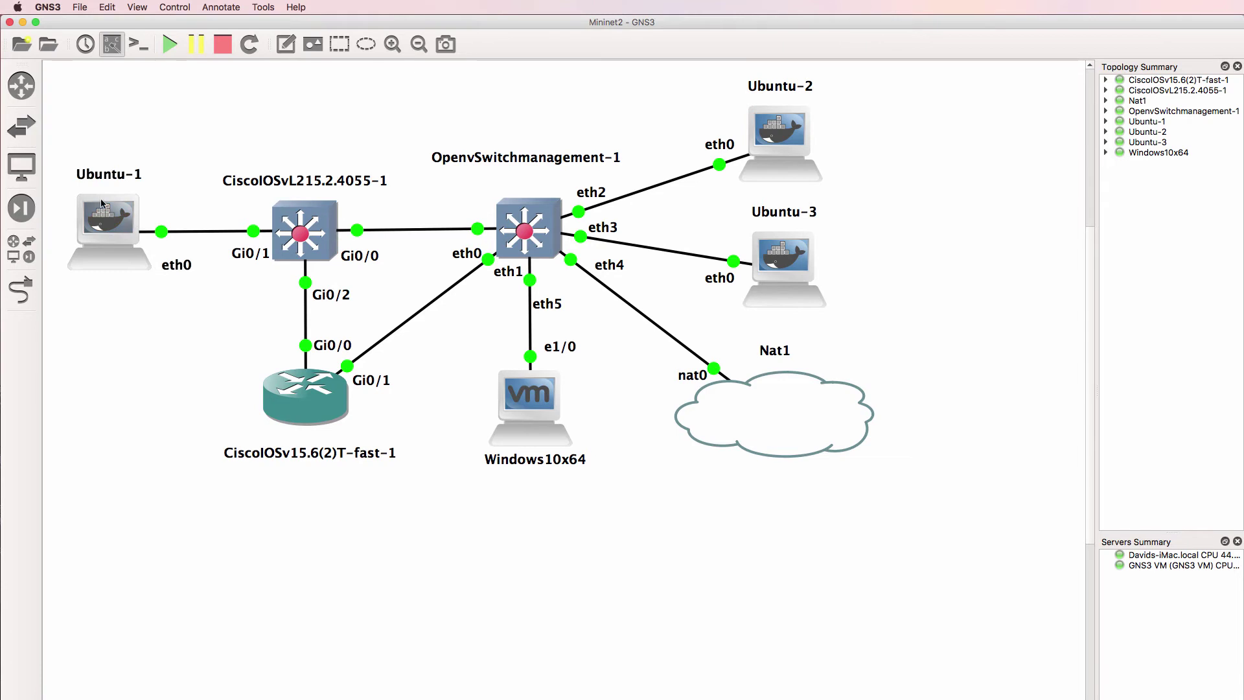
double_click(109, 227)
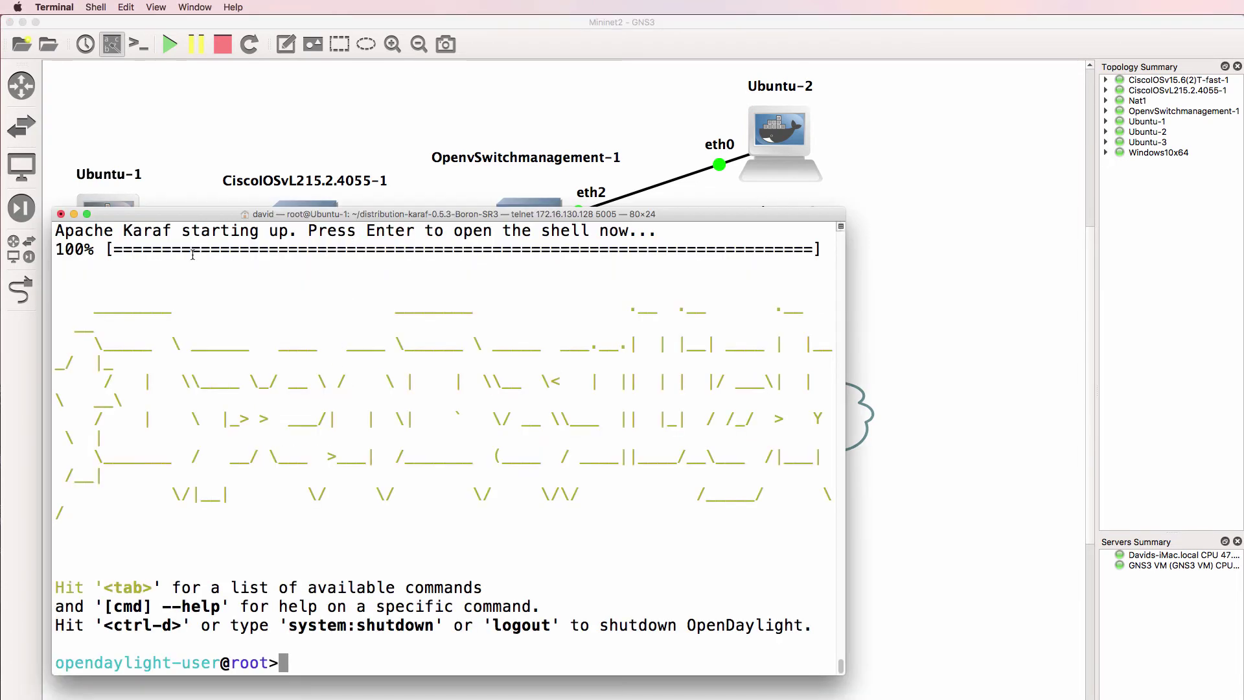
left_click_drag(139, 267, 525, 535)
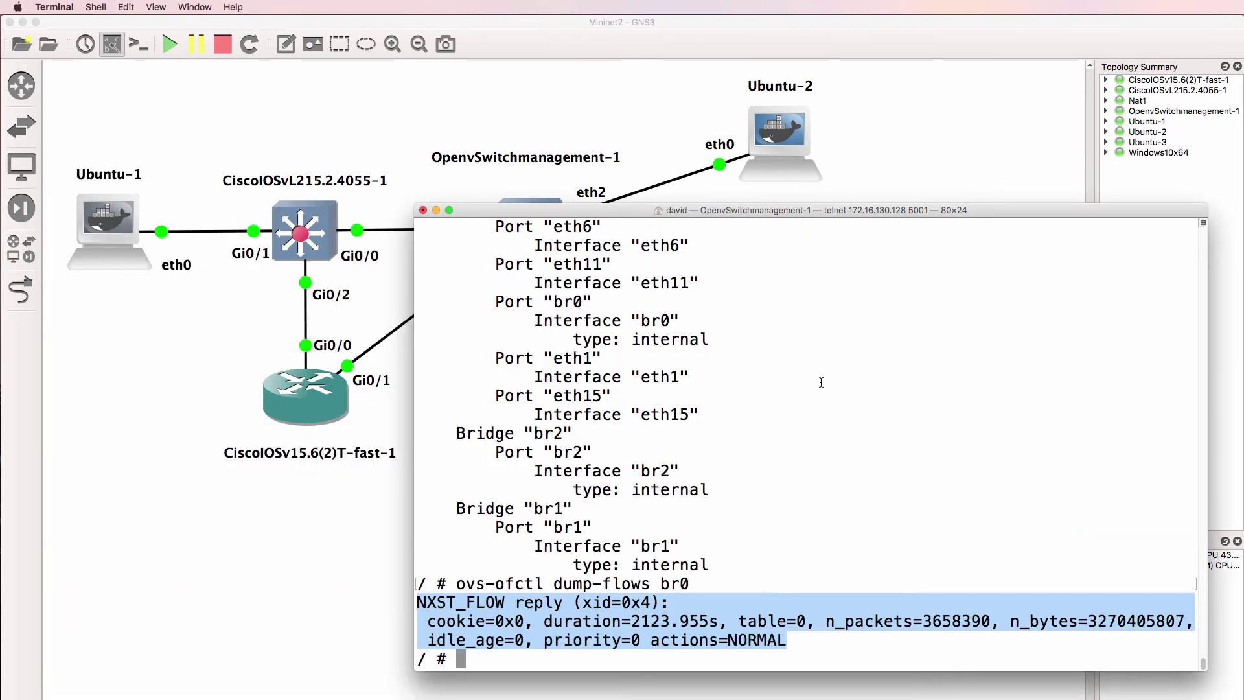
Ping the controller at 10.1.1.1 from the Open vSwitch console, getting 0% loss.
key("Return")
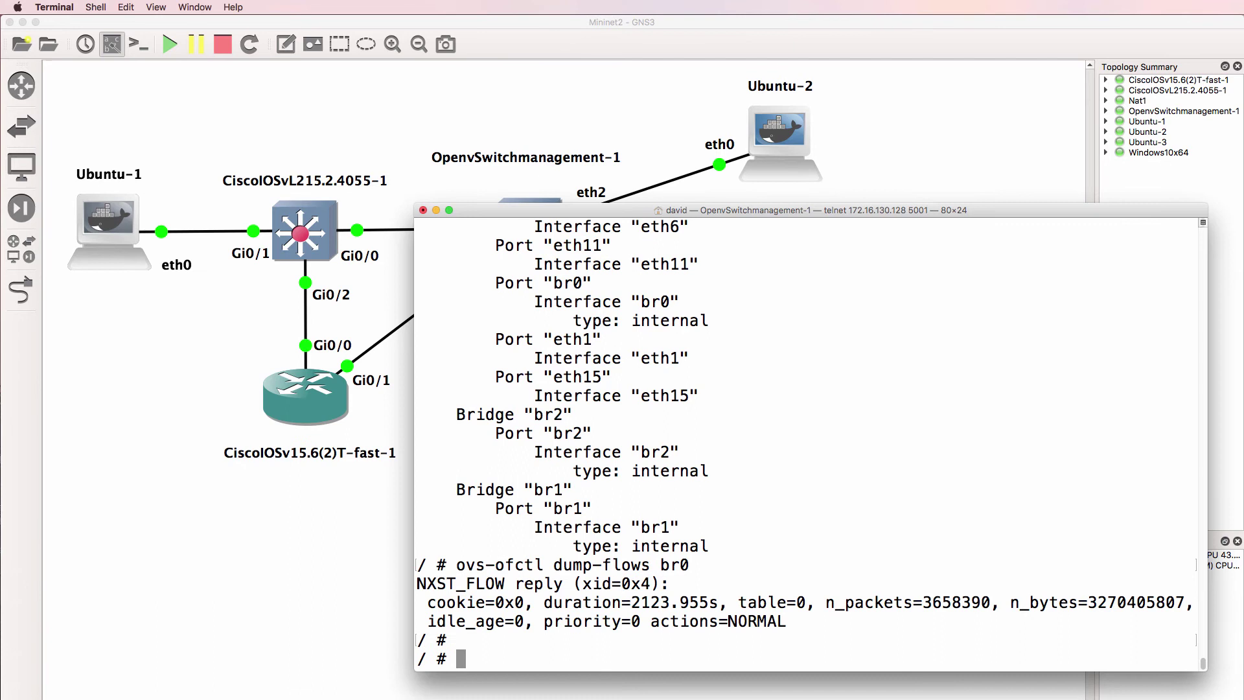
key("super+Tab")
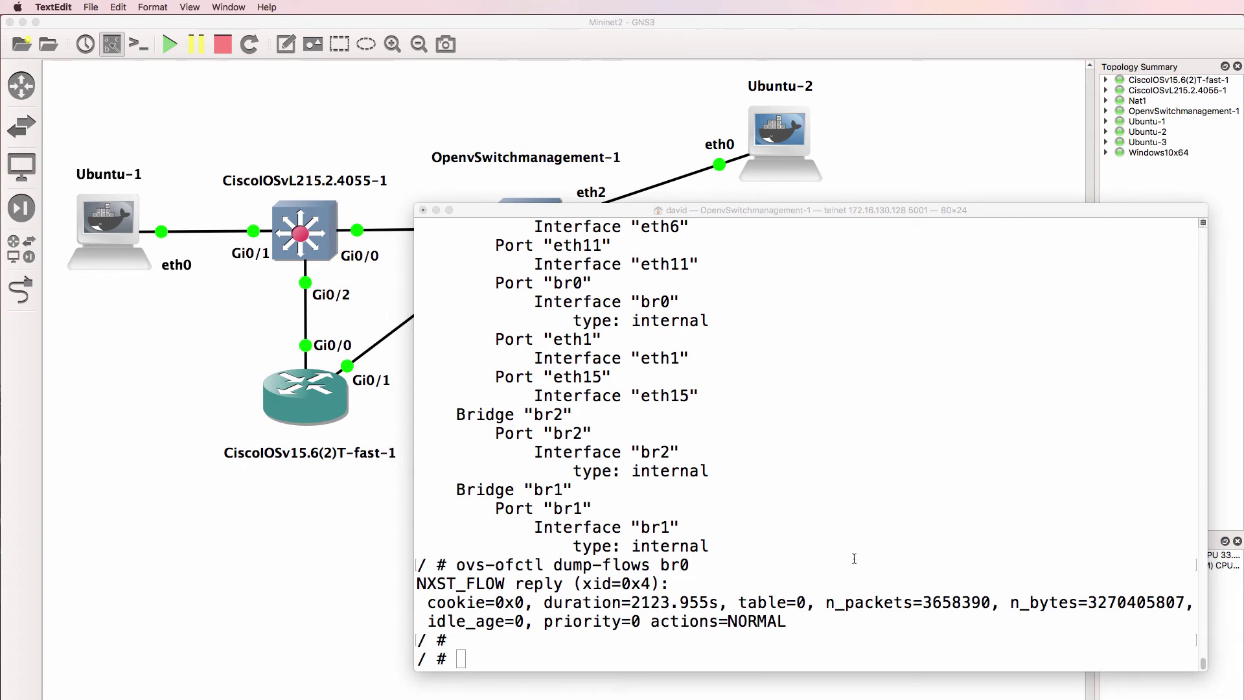
left_click(828, 565)
type("ping 10.1.1.1")
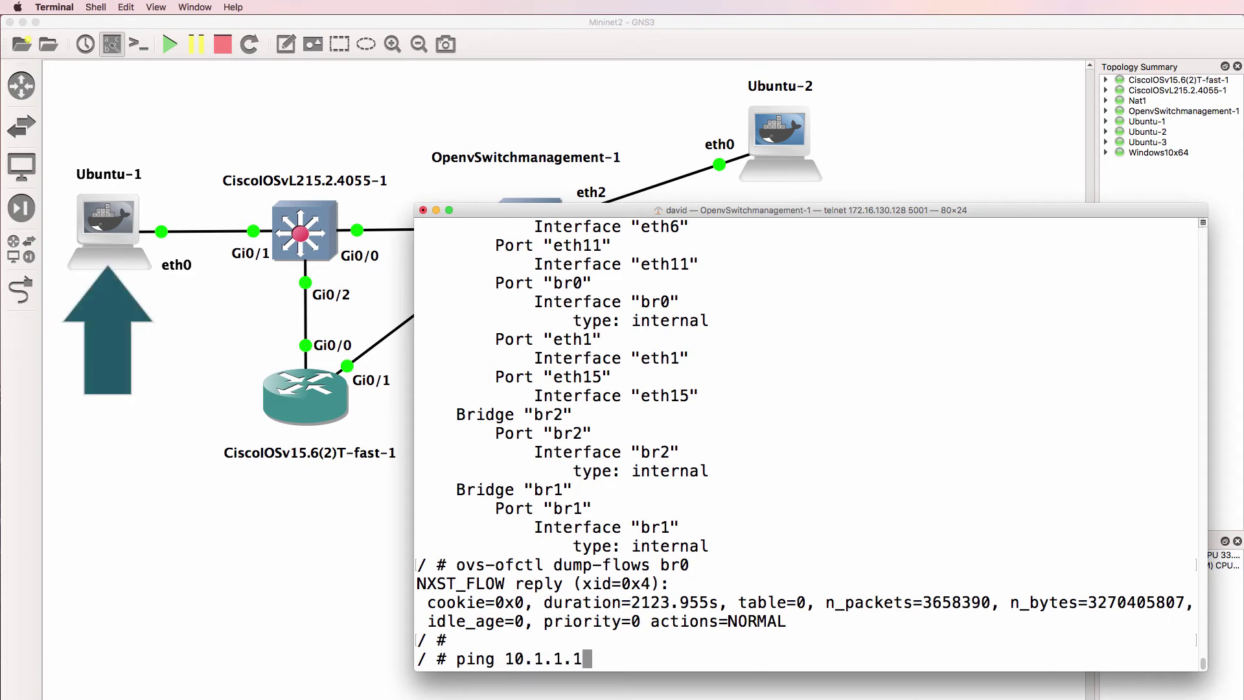
key("Return")
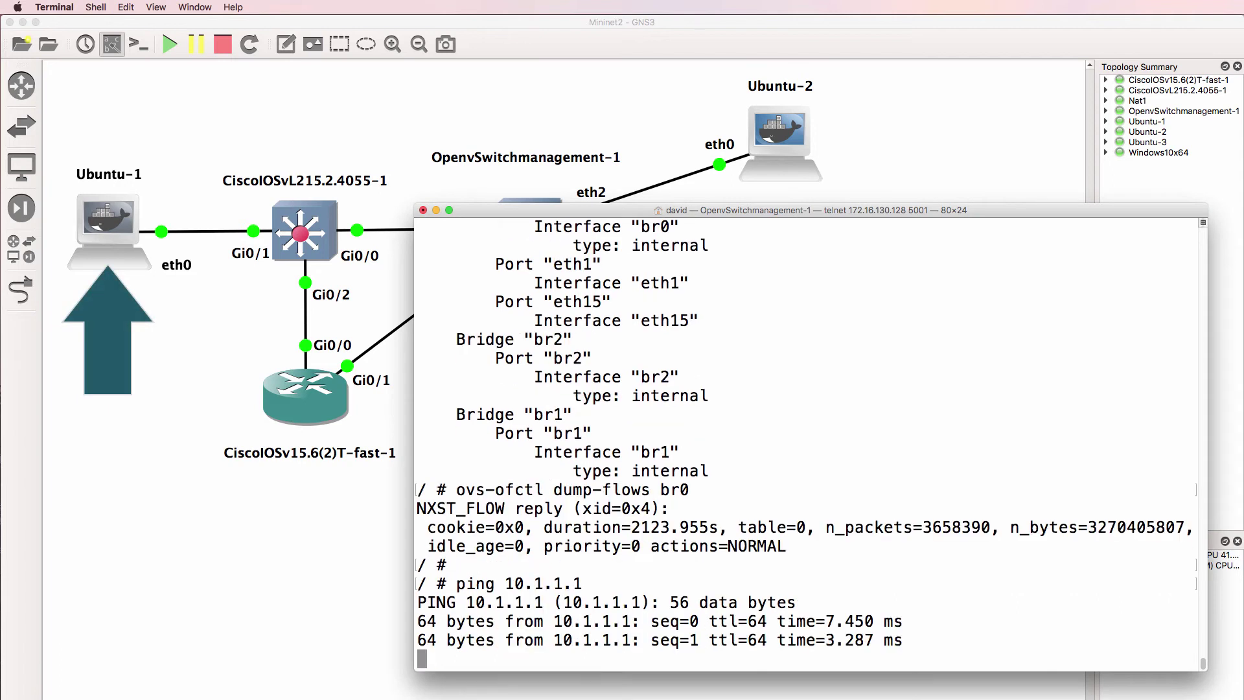
key("ctrl+c")
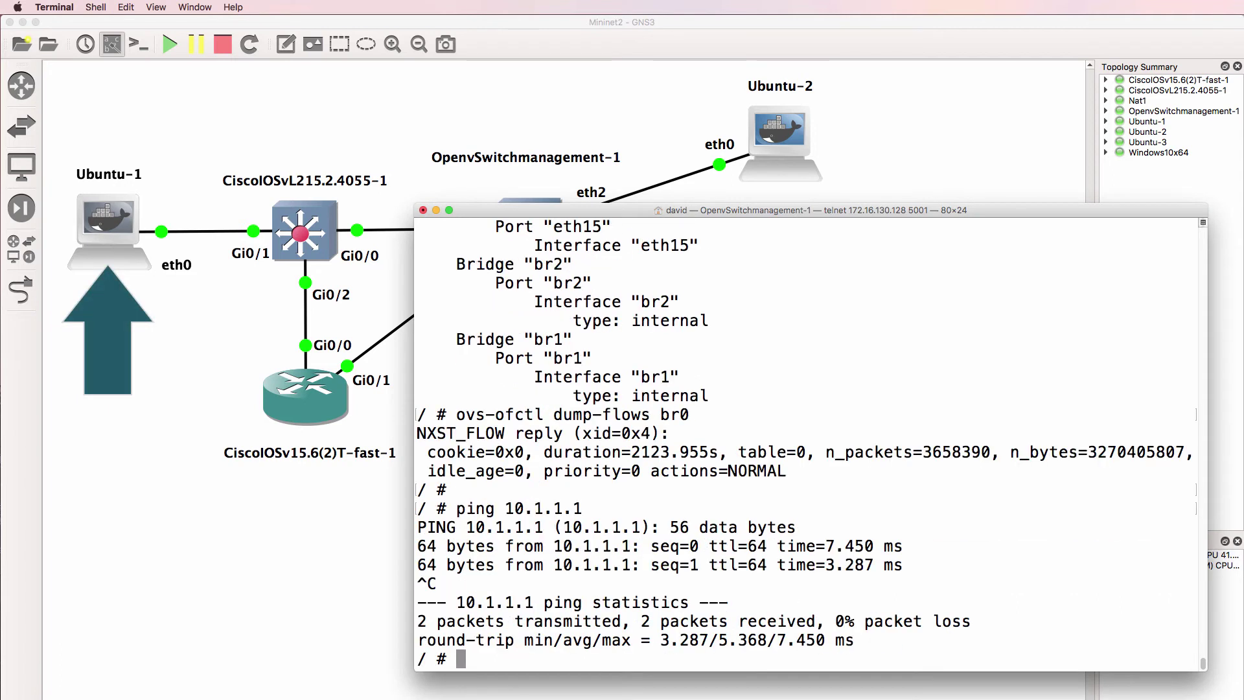
Run ovs-vsctl set-controller br0 tcp:10.1.1.1:6633.
right_click(835, 478)
left_click(849, 504)
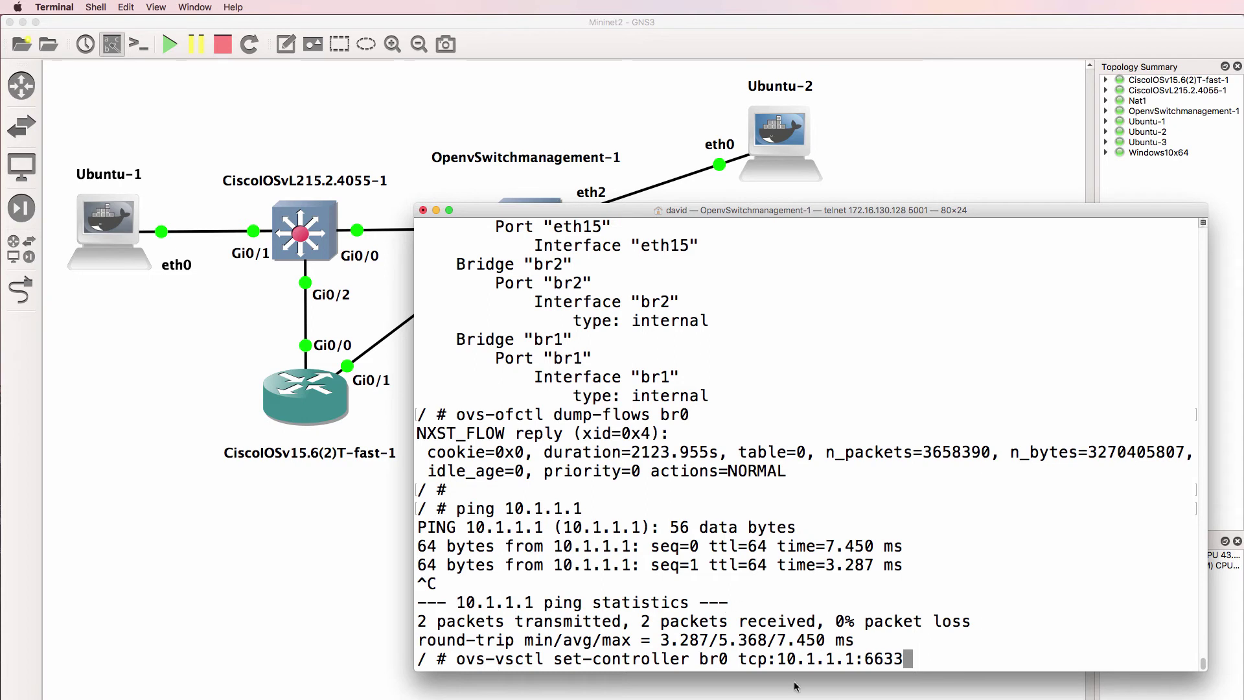
key("Return")
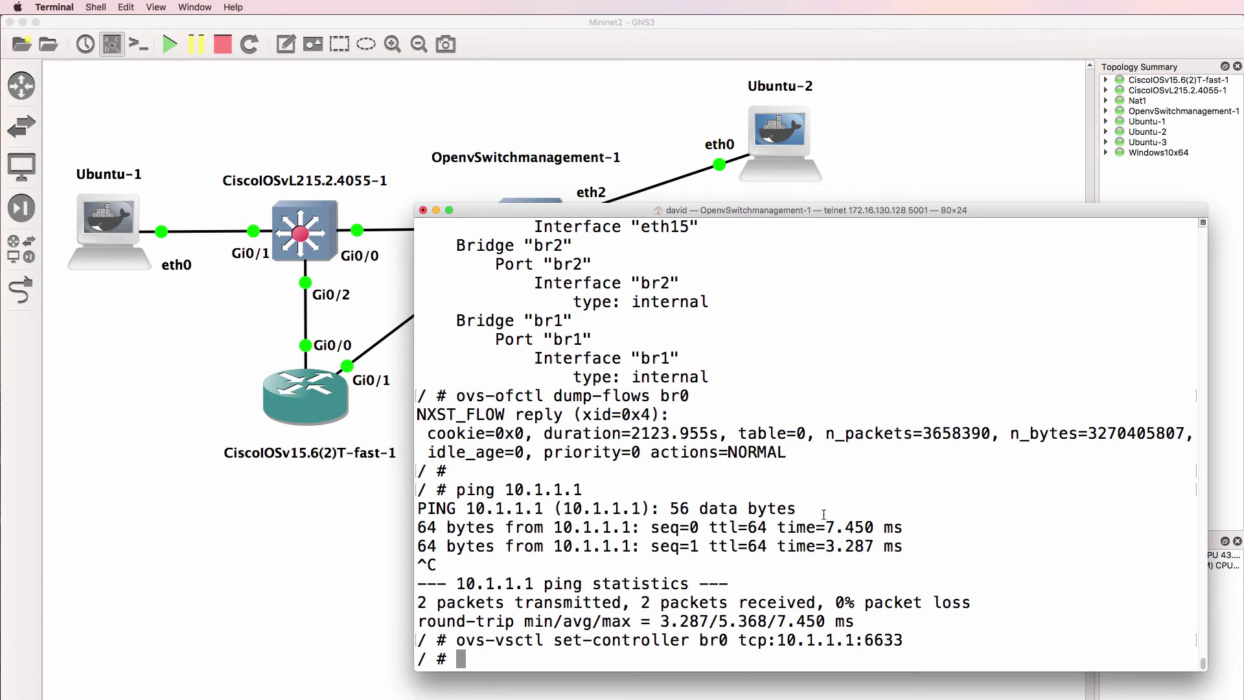
Run ovs-ofctl dump-flows br0 and inspect the controller-installed flow entries.
left_click_drag(801, 460, 379, 400)
left_click(669, 413)
left_click_drag(690, 401, 458, 396)
key("super+v")
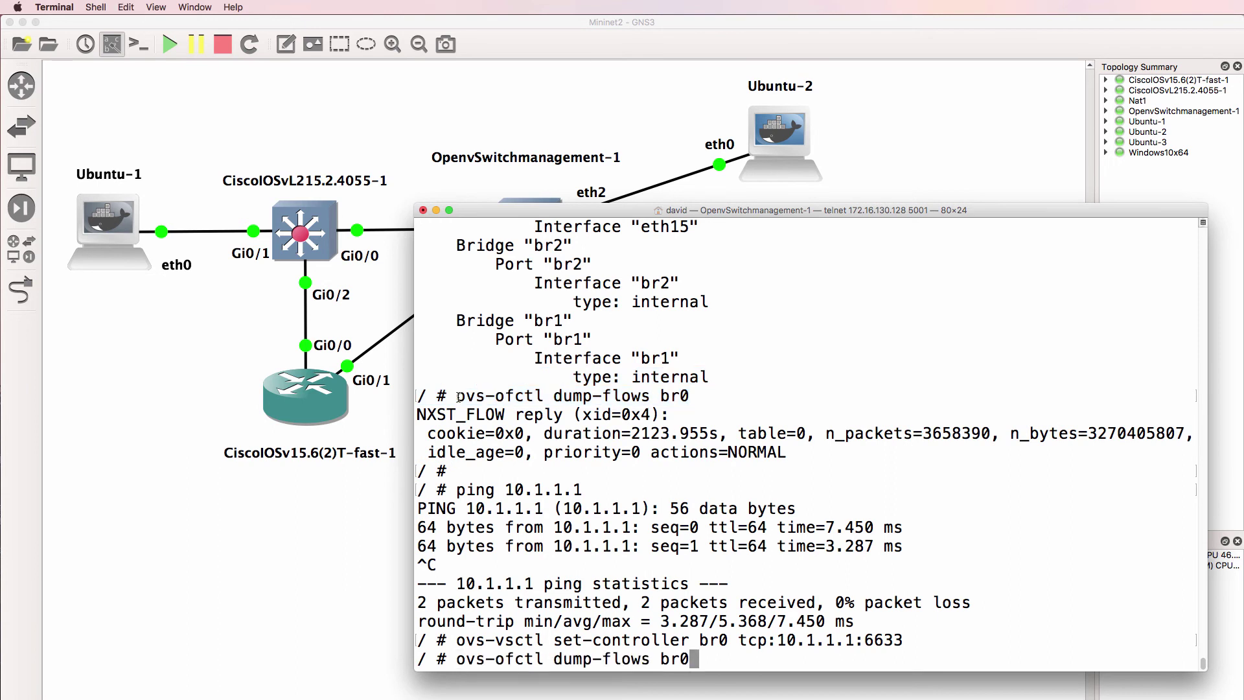
key("Return")
scroll(554, 395, "up", 10)
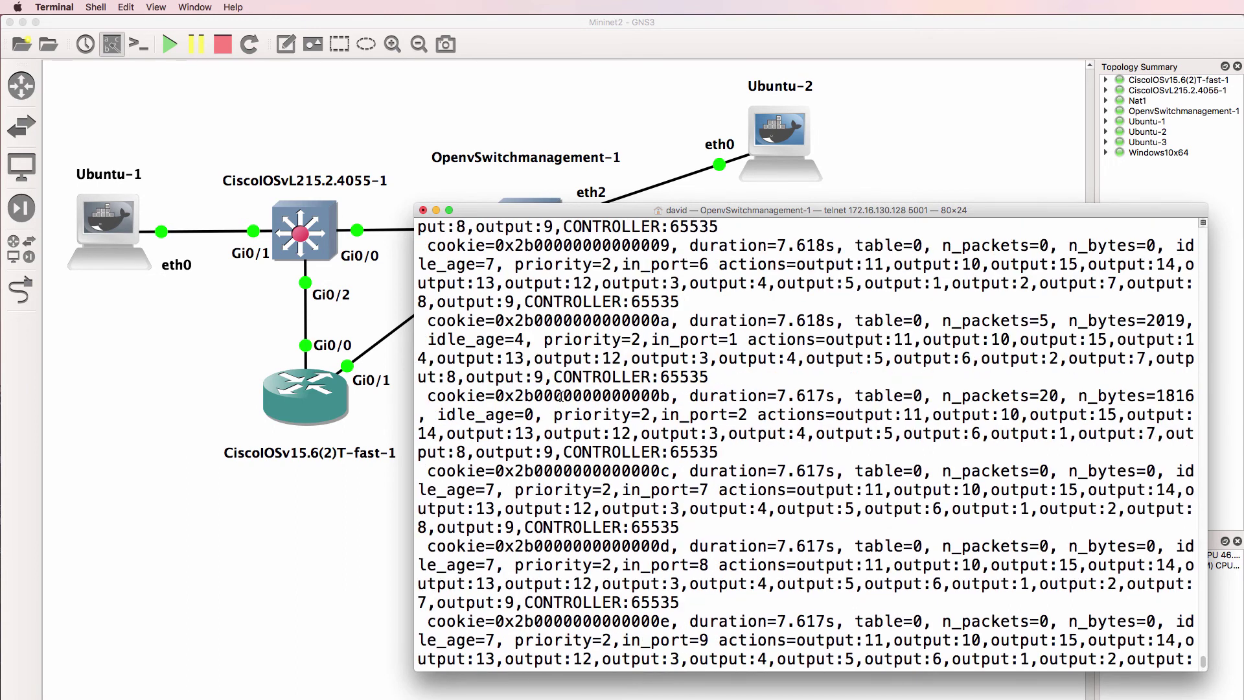
scroll(559, 396, "up", 6)
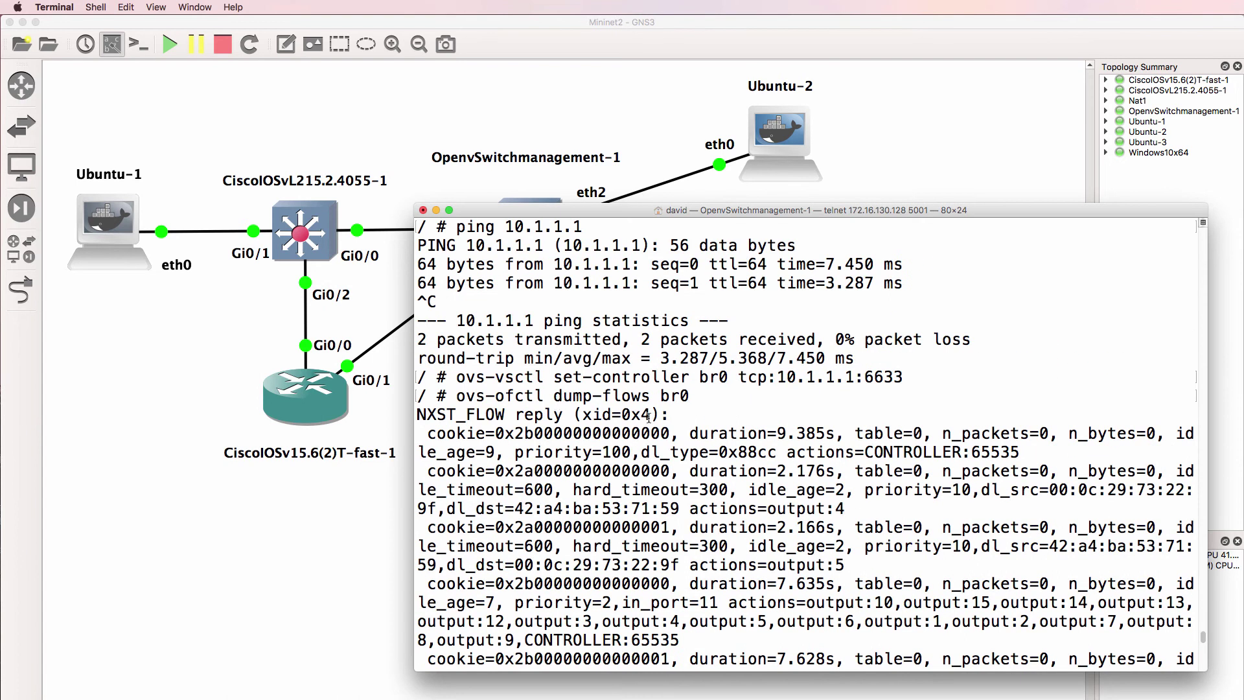
left_click_drag(650, 415, 624, 414)
left_click_drag(1015, 451, 403, 436)
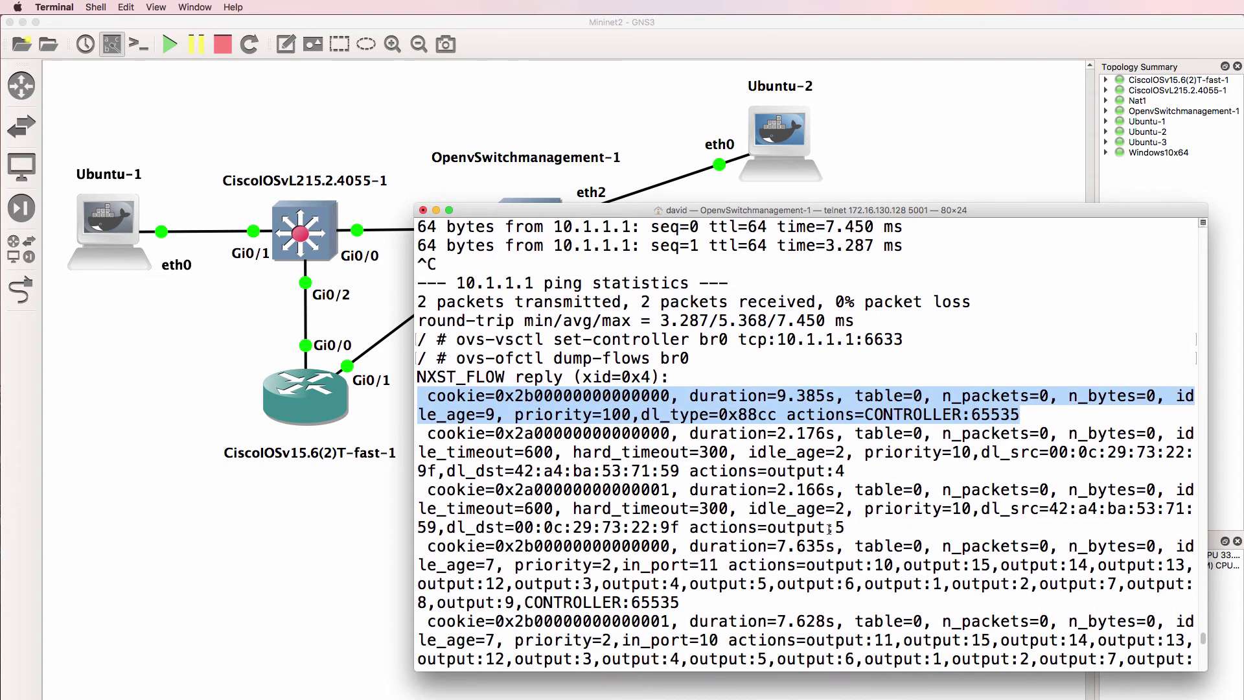
scroll(840, 564, "down", 15)
scroll(828, 529, "down", 2)
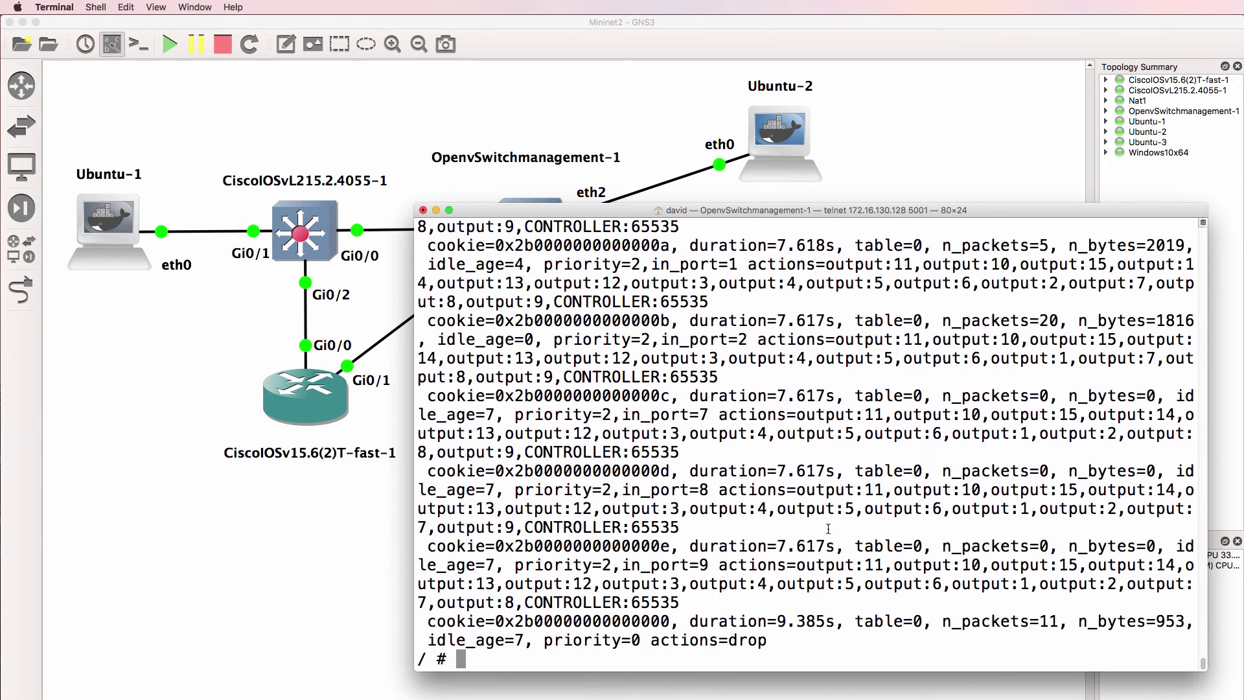
Run ovs-vsctl show and confirm controller tcp:10.1.1.1:6633 reads is_connected: true.
key("super+v")
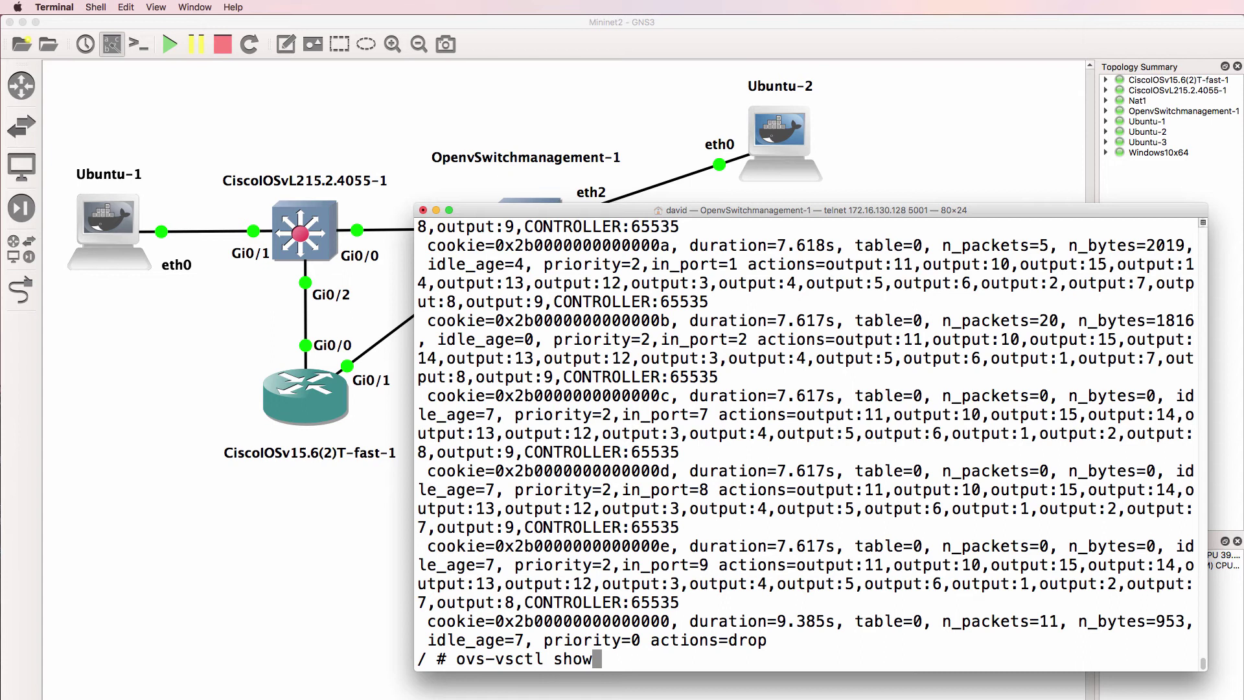
key("Return")
scroll(805, 514, "up", 15)
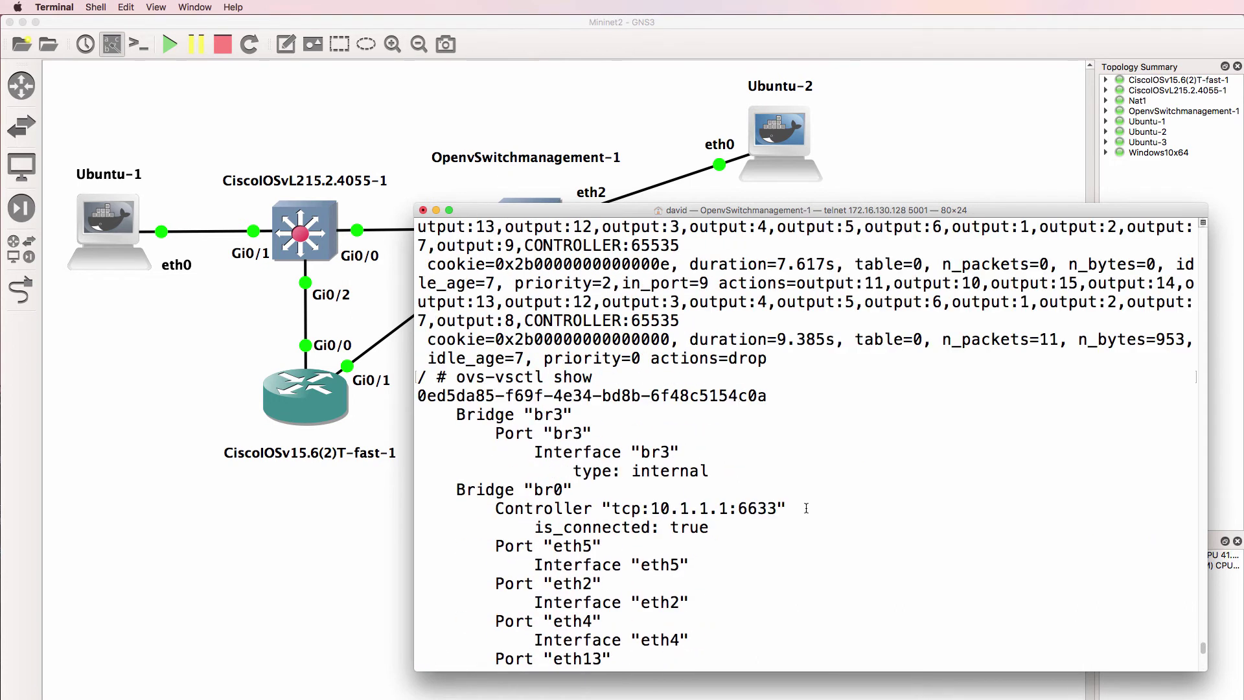
left_click_drag(460, 478, 854, 509)
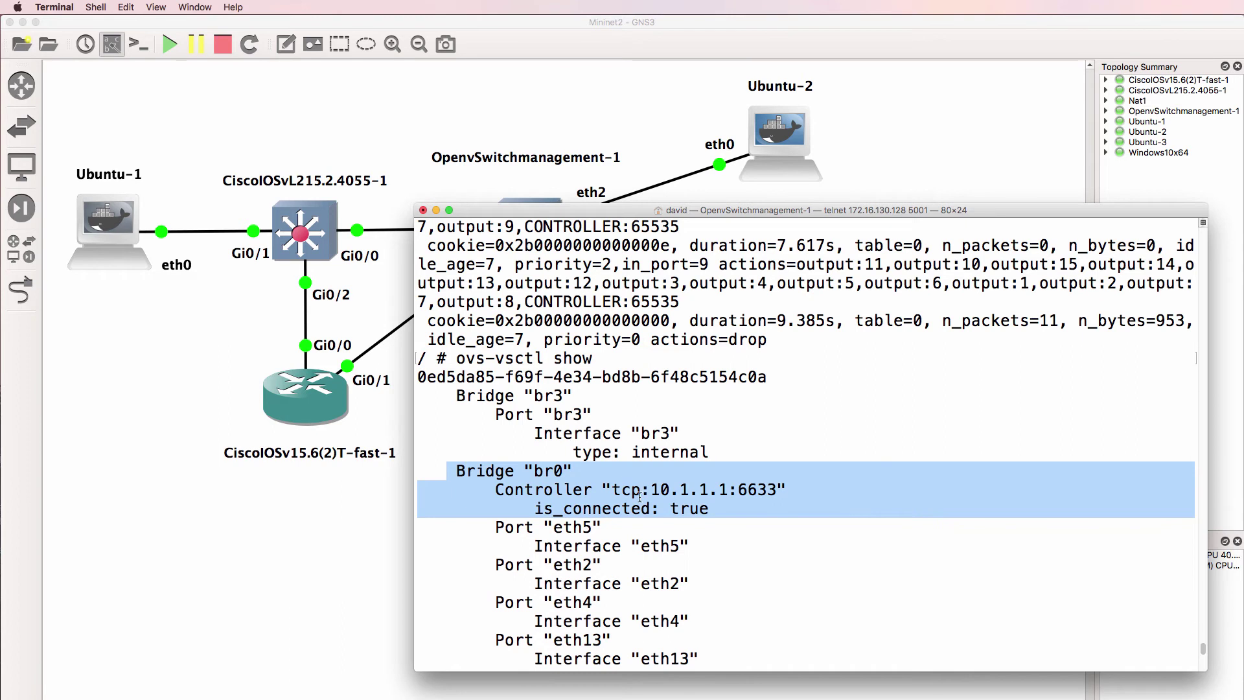
left_click_drag(717, 508, 525, 512)
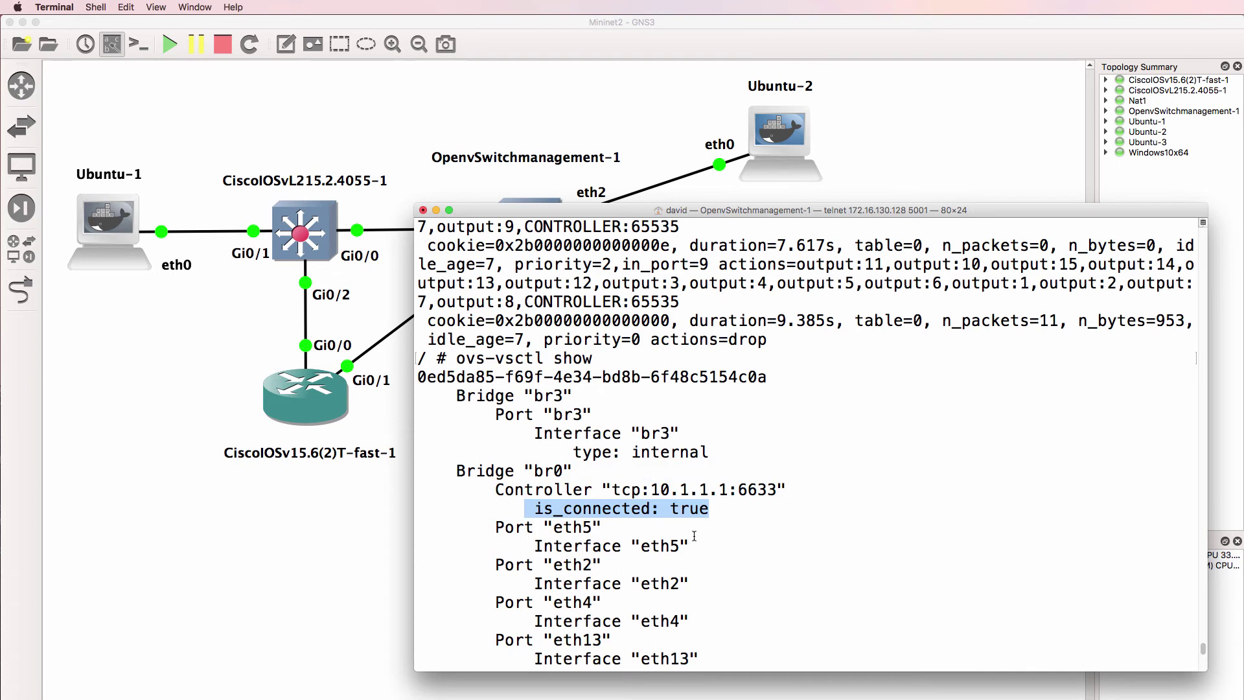
key("Return")
key("Return")
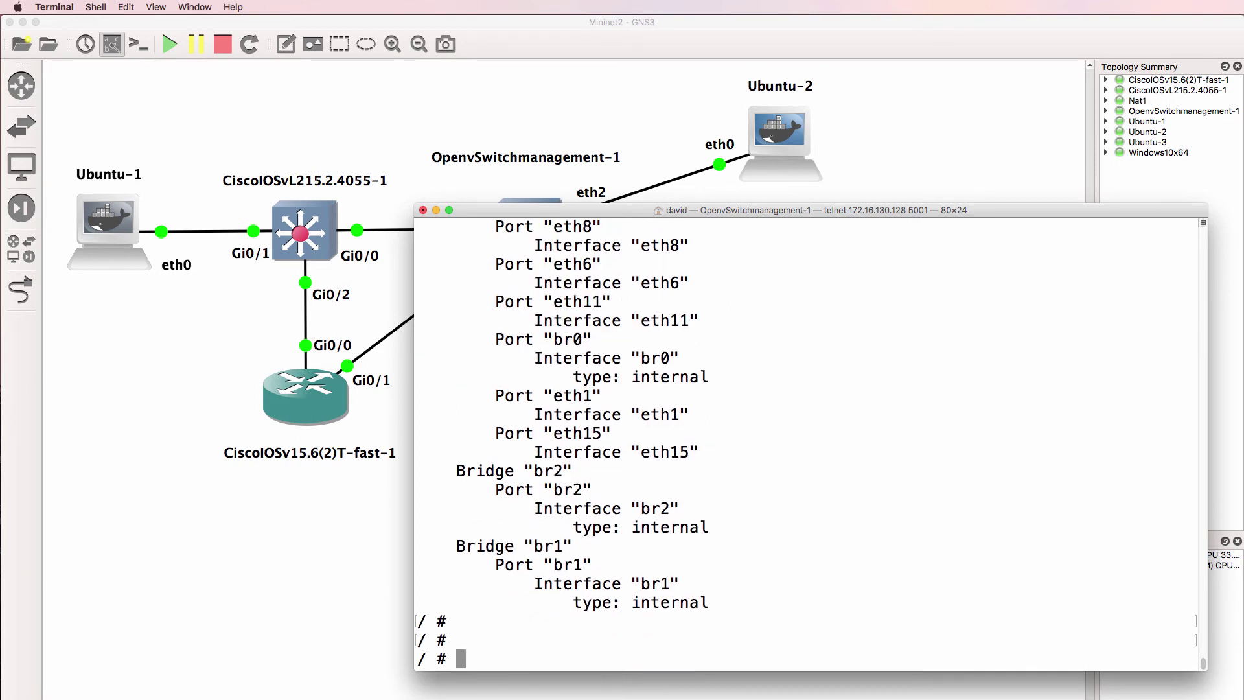
Check the running pings, shrink Ubuntu-3's console at top-left, and front the OVS console.
key("super+Tab")
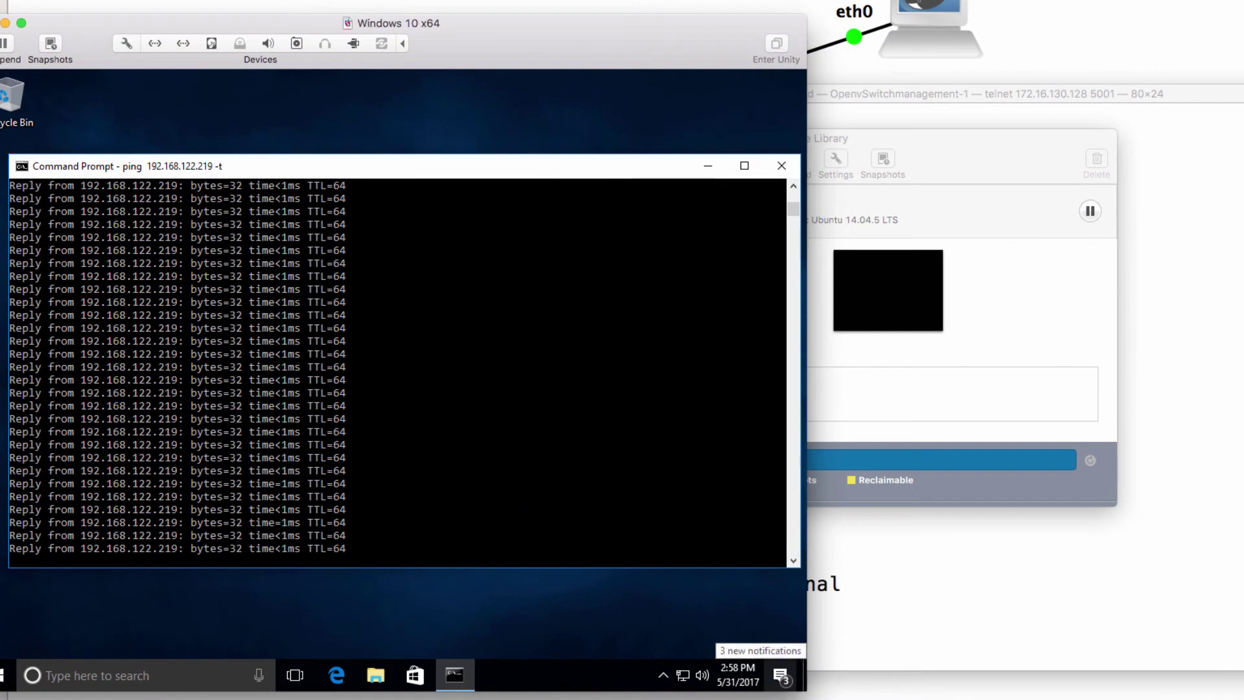
key("super+Tab")
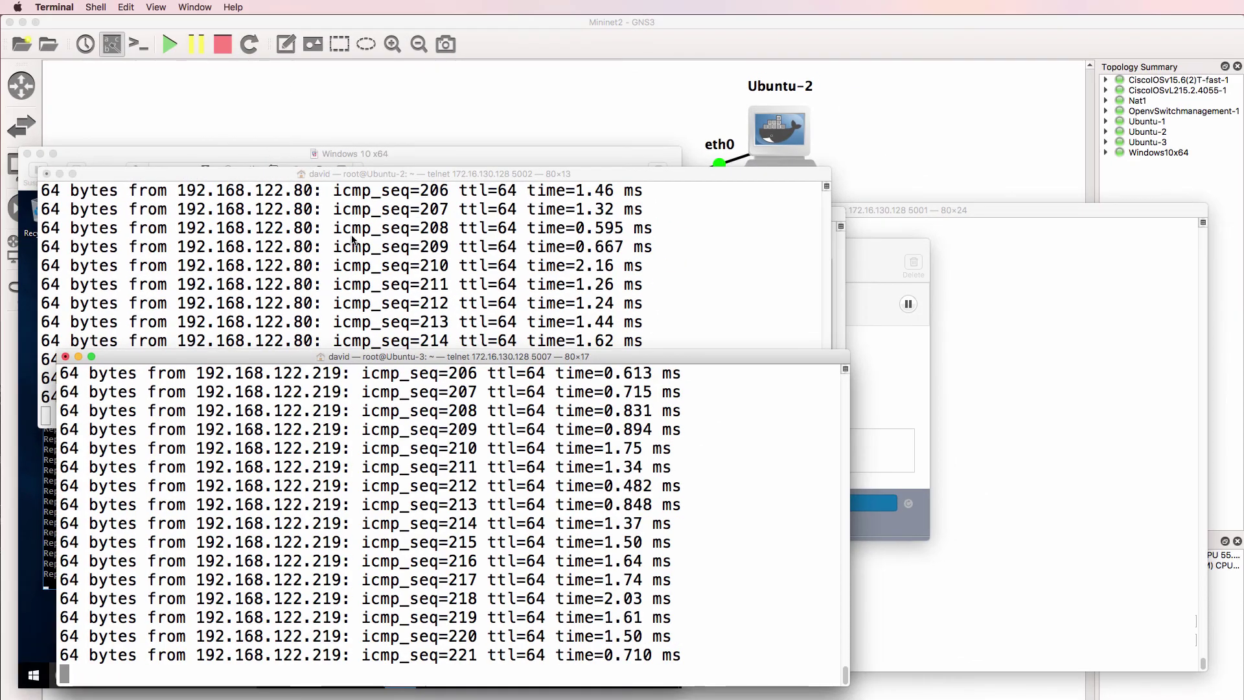
left_click_drag(363, 358, 312, 24)
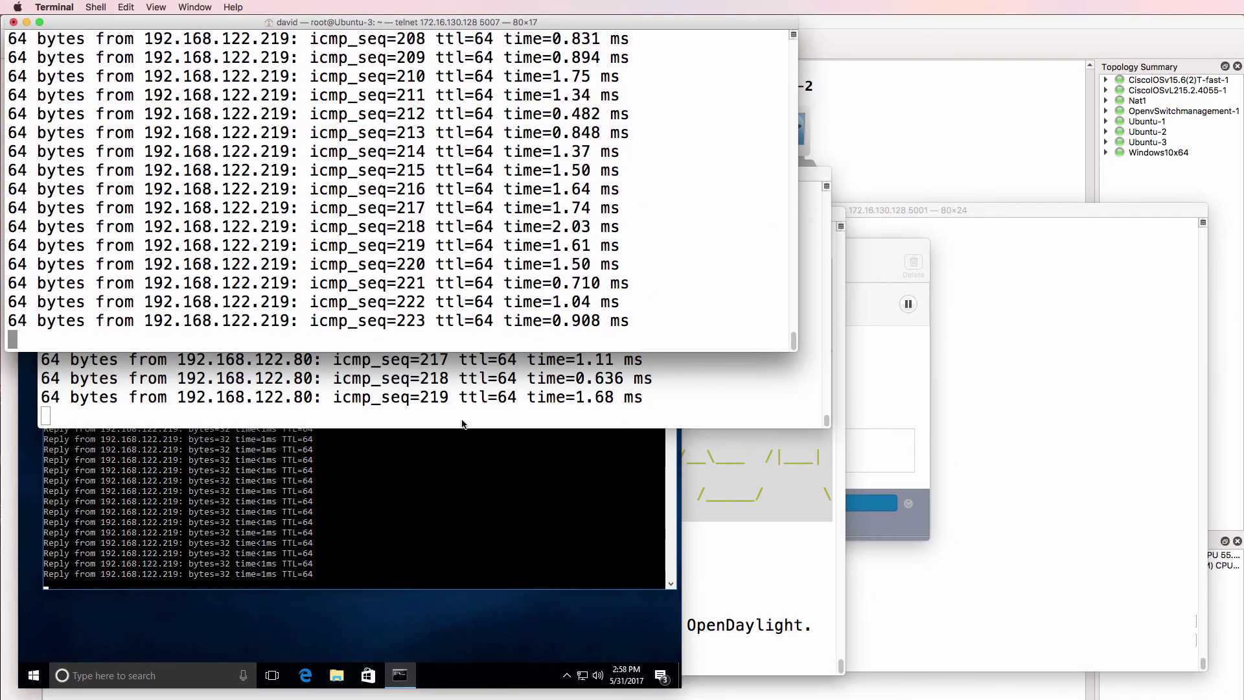
left_click_drag(389, 350, 320, 196)
left_click(383, 194)
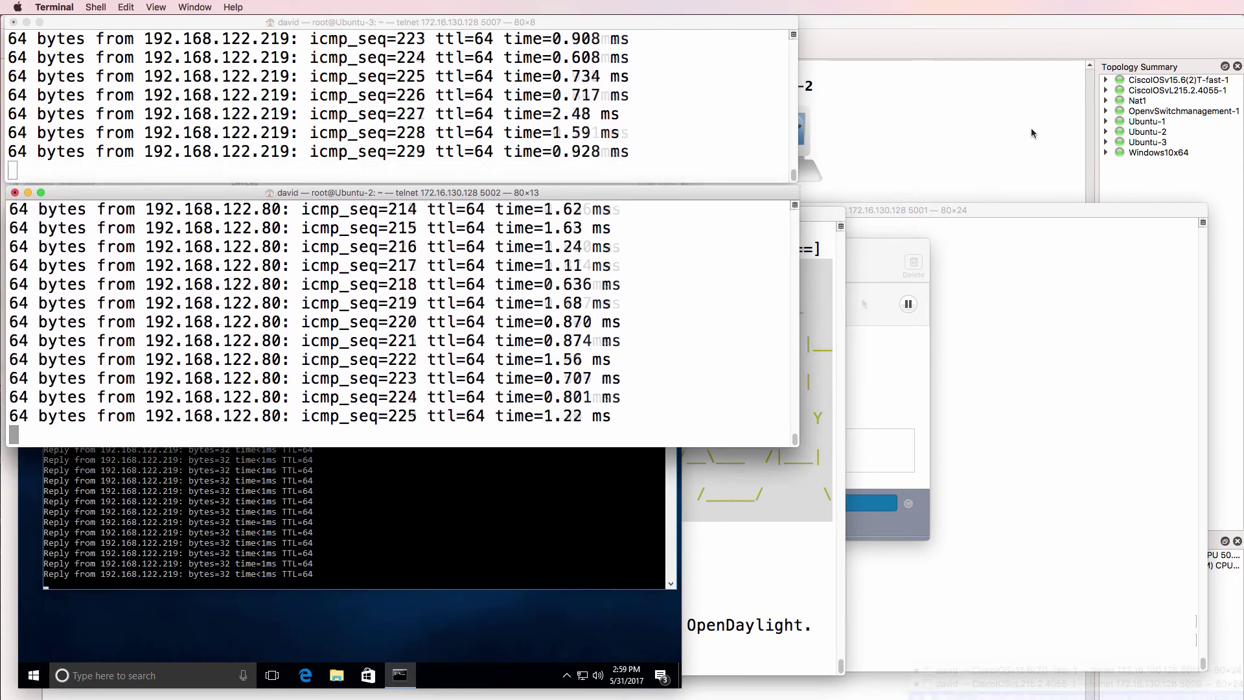
left_click(1008, 357)
Rerun ovs-vsctl show and confirm the controller status is_connected: true.
key("Up")
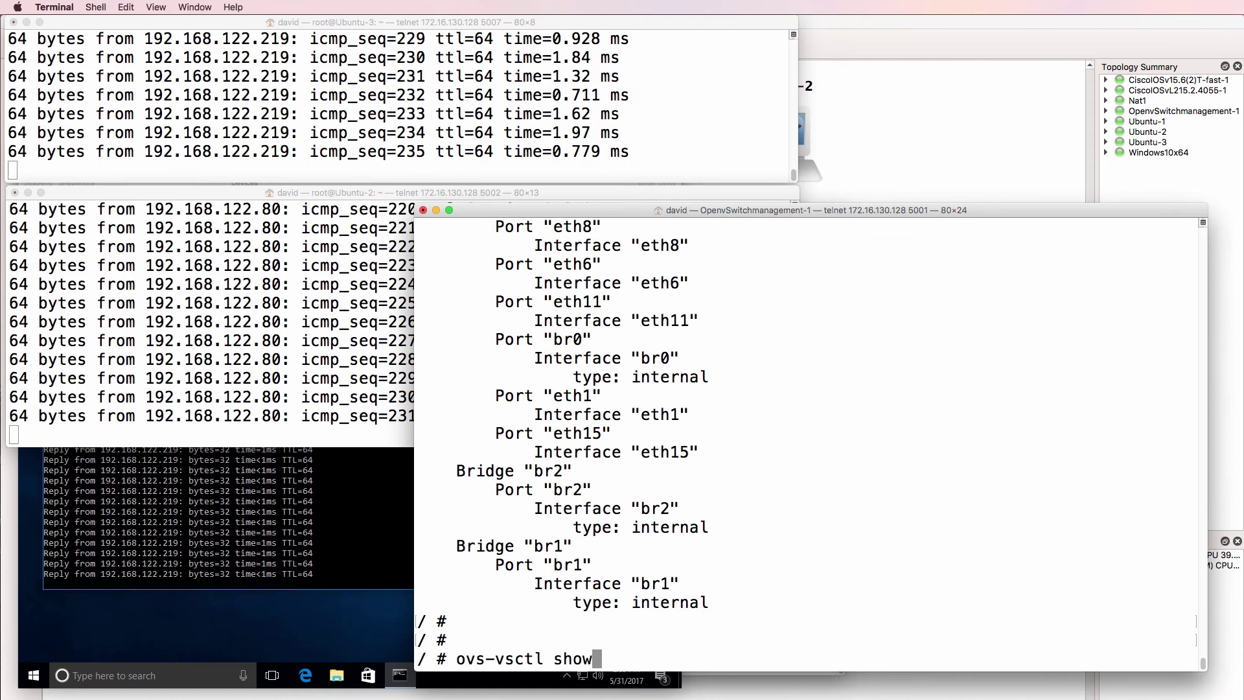
key("Return")
scroll(802, 446, "up", 5)
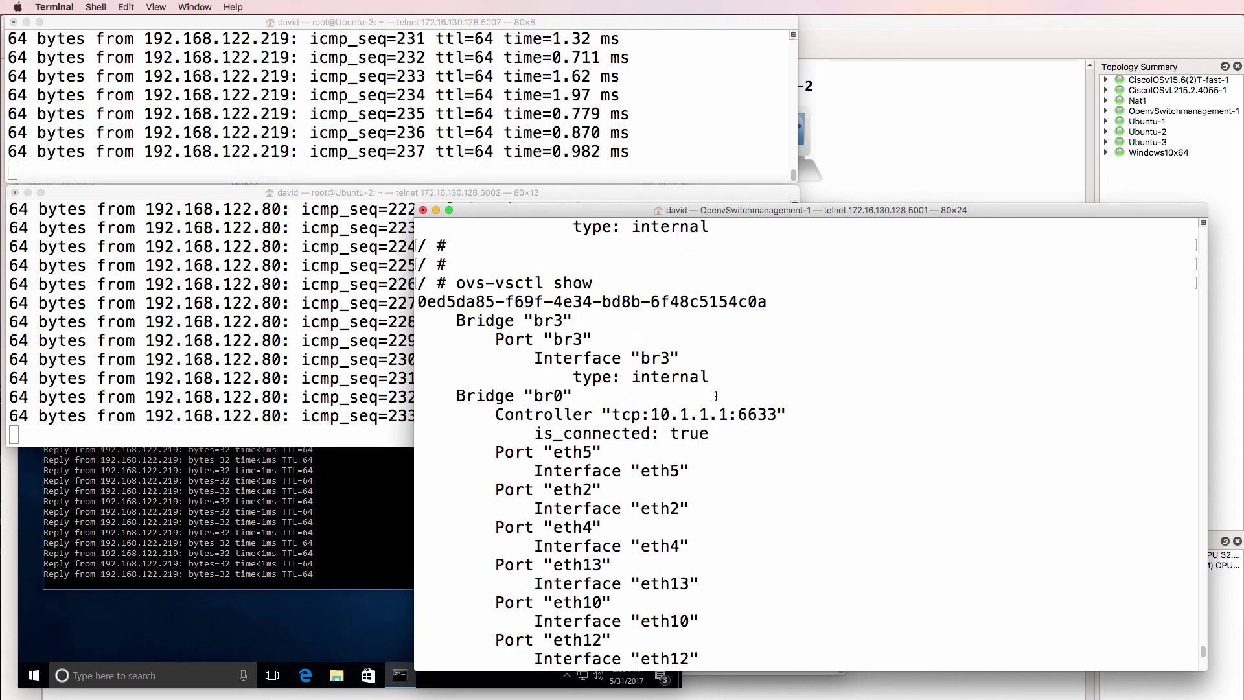
left_click_drag(786, 415, 446, 408)
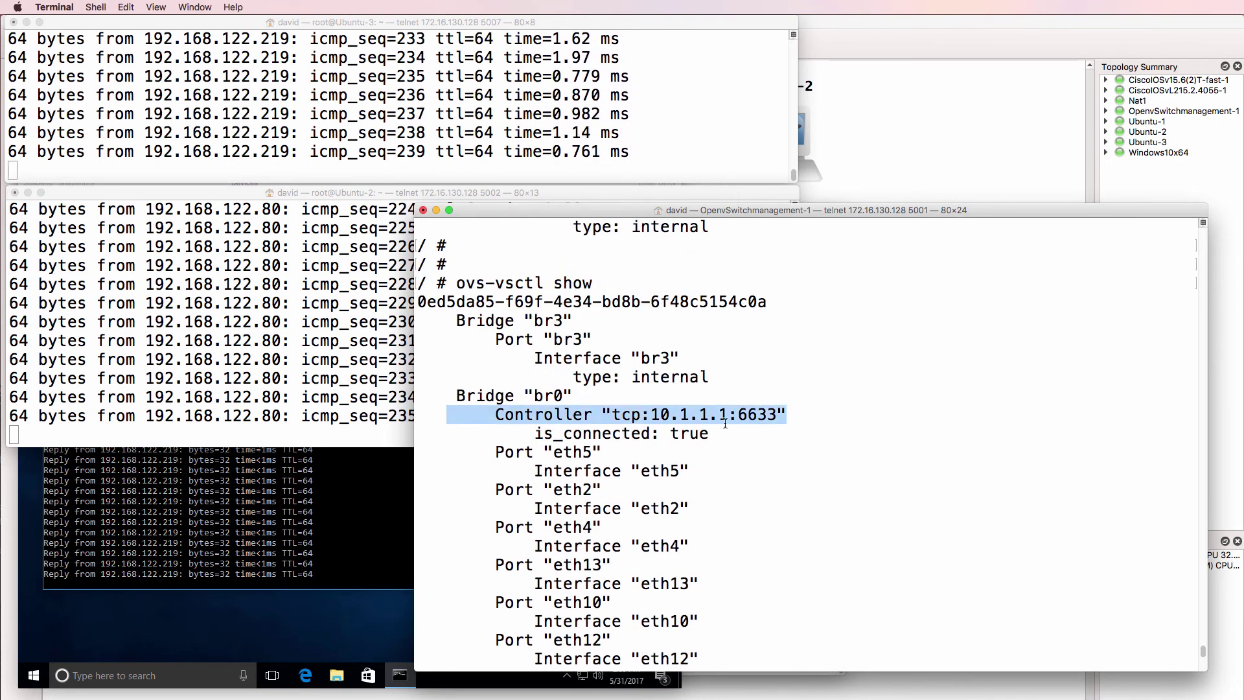
left_click_drag(724, 433, 485, 433)
Rerun the br0 flow dump and inspect the priority=0 drop rule's duration and table fields.
key("Up")
key("Up")
key("Return")
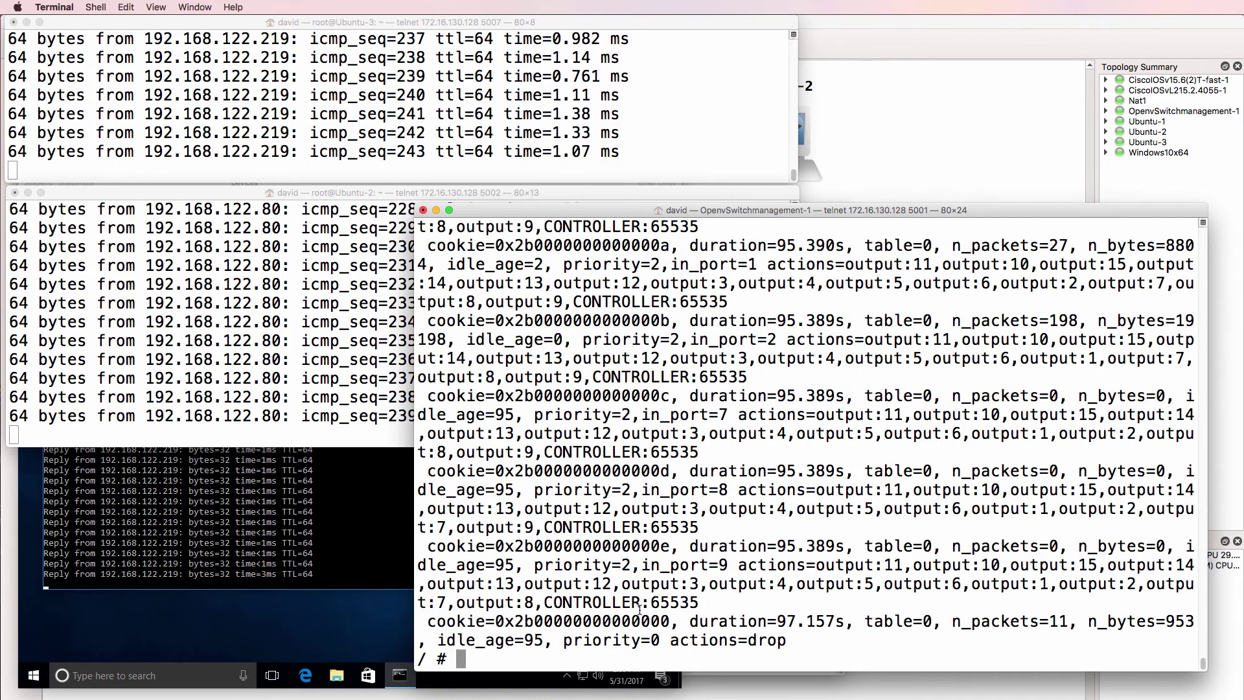
left_click_drag(690, 622, 846, 623)
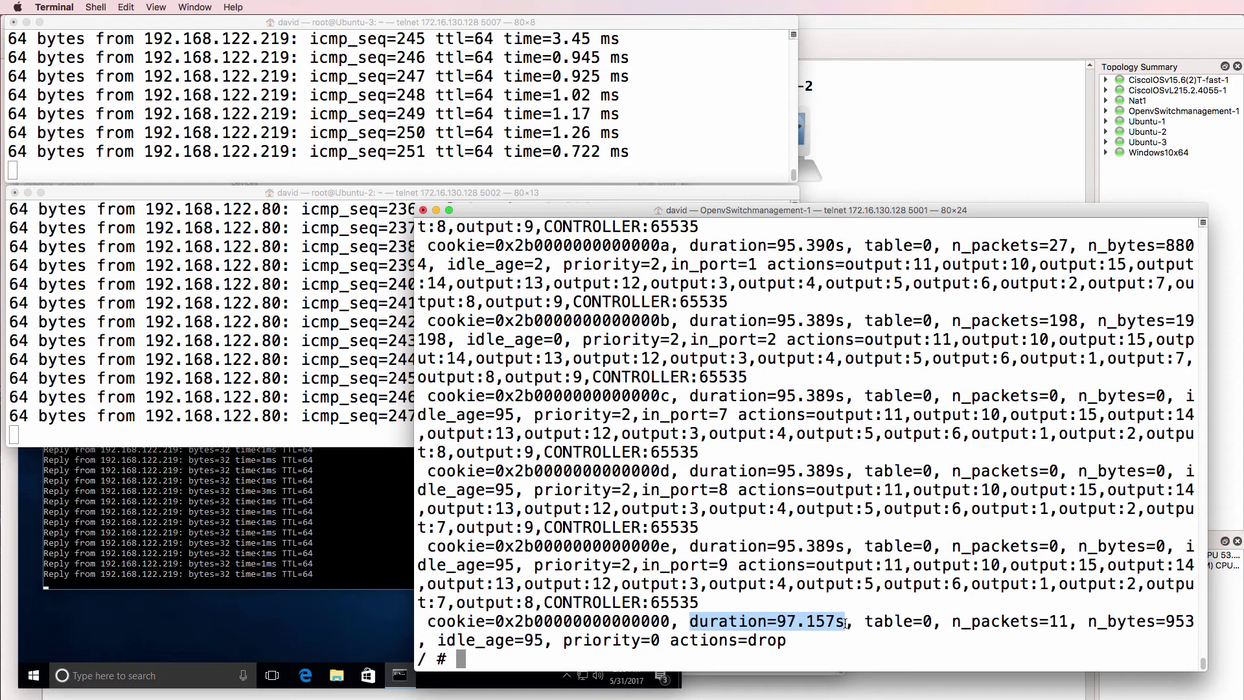
left_click_drag(866, 621, 932, 621)
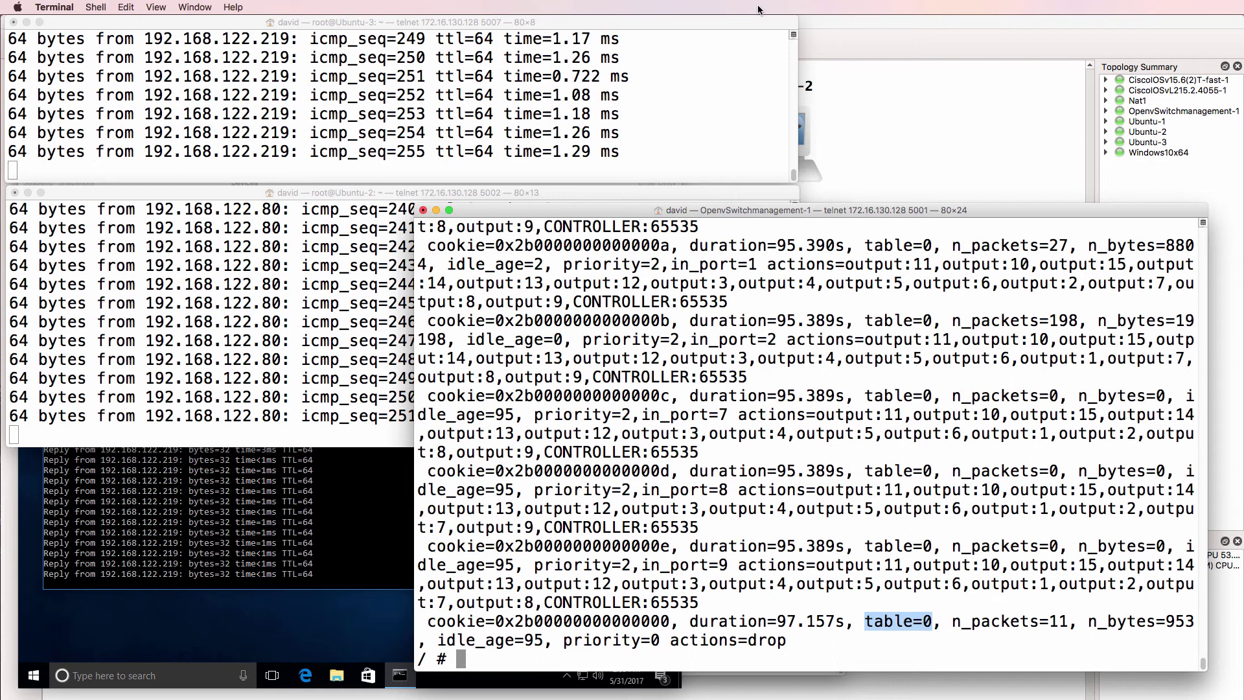
key("super+Tab")
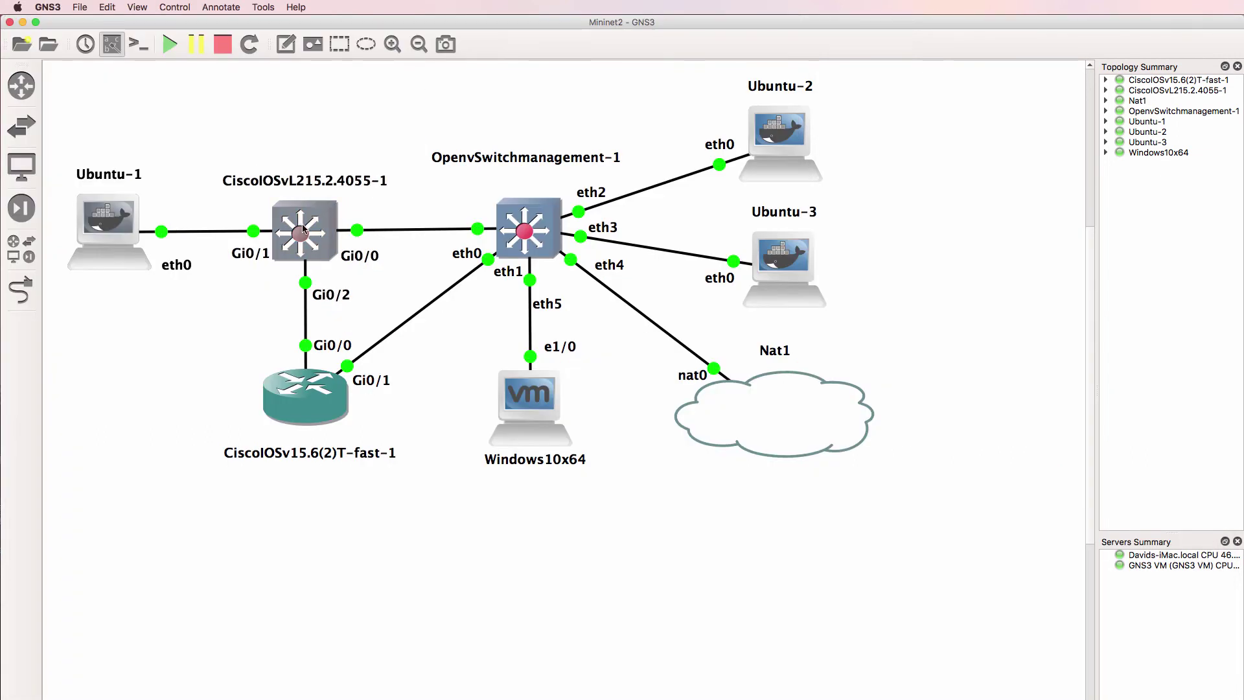
Open the CiscoIOSvL215 switch console session and reposition its window.
mouse_move(316, 234)
right_click(1051, 697)
left_click(1051, 684)
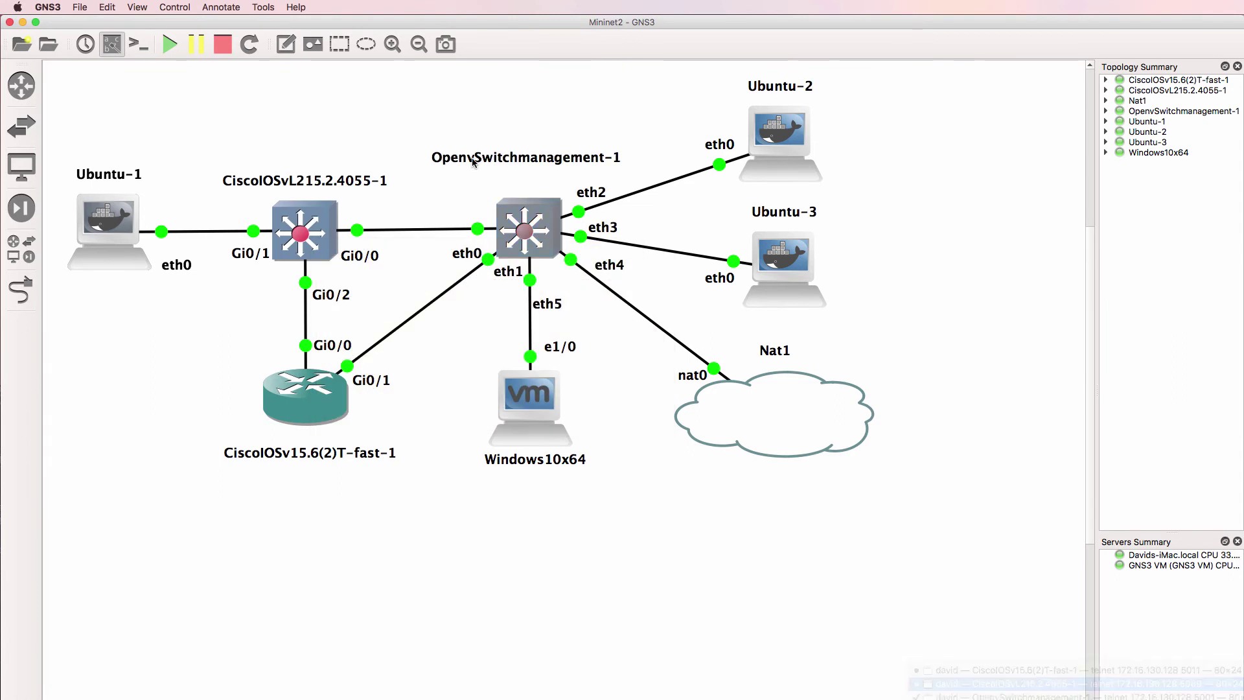
left_click_drag(862, 364, 593, 225)
Shut down Gi0/0 via en, conf t, int g0/0, shut, then check the Windows 10 ping.
key("Return")
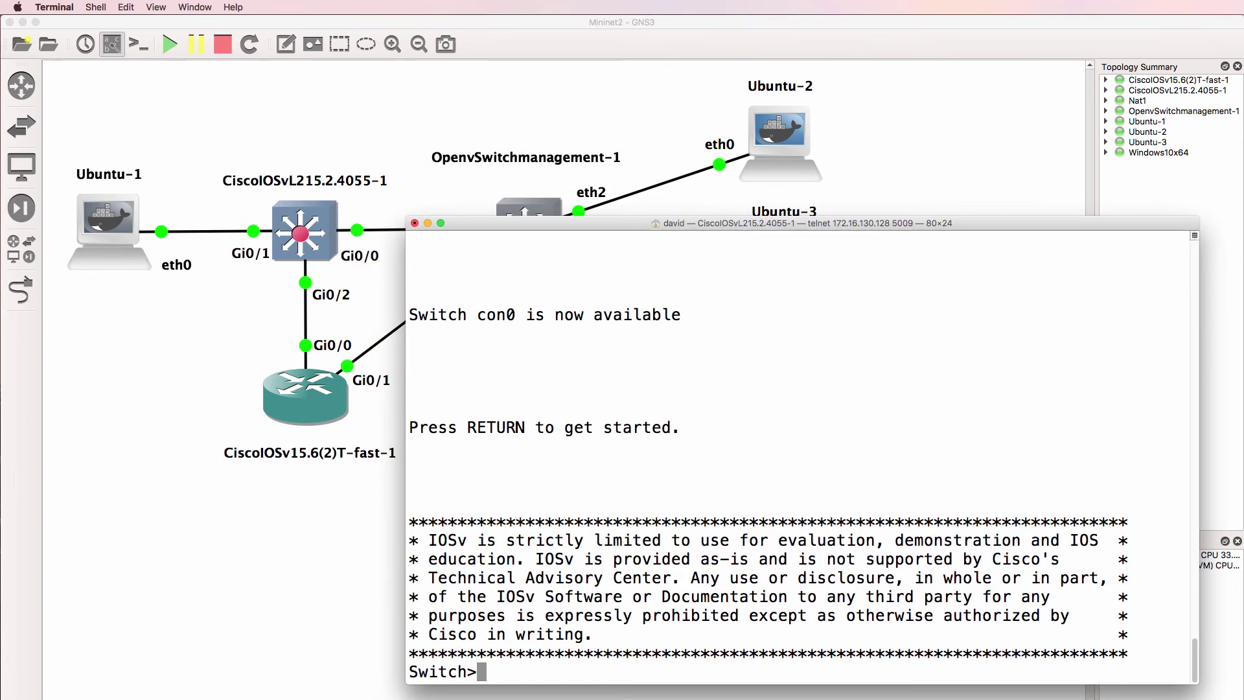
type("en")
key("Return")
type("conf t")
key("Return")
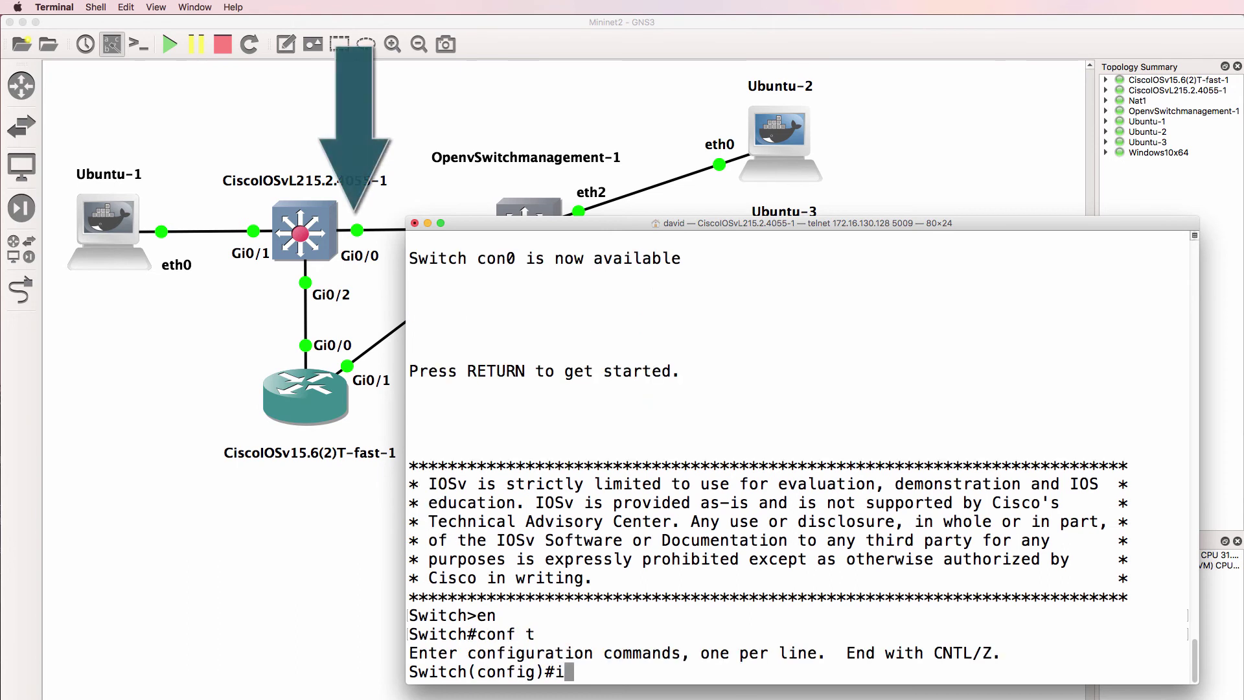
type("int g0/0")
key("Return")
type("shut")
key("Return")
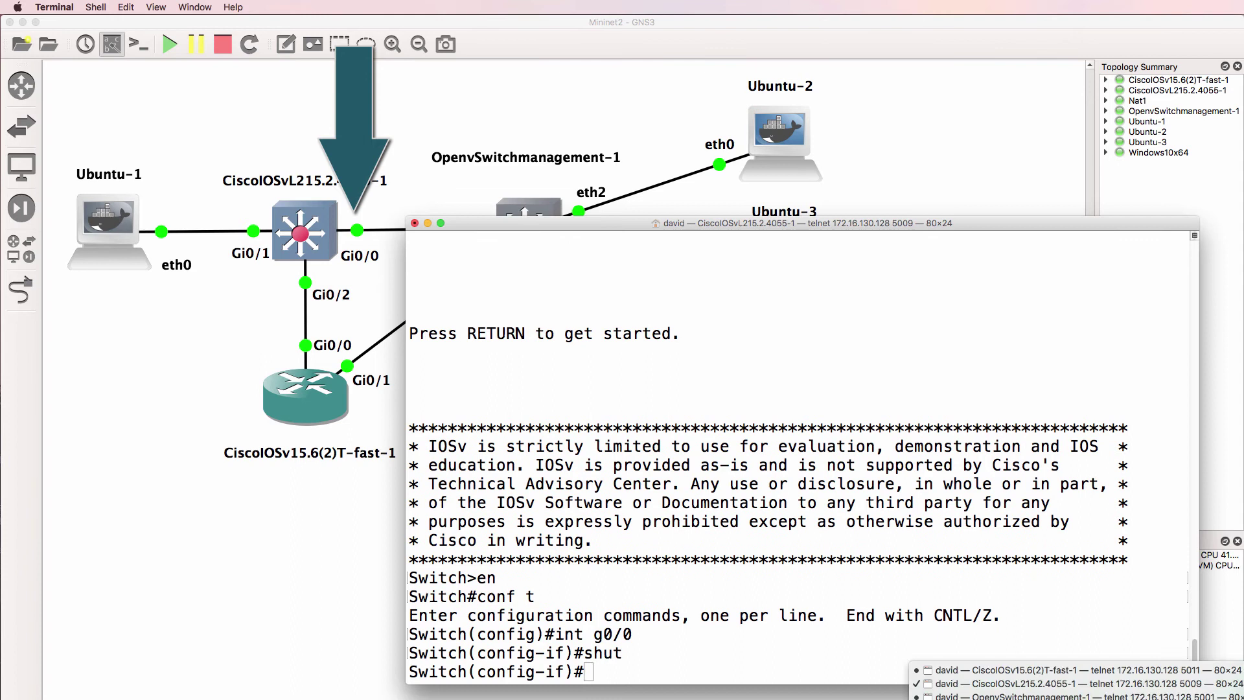
key("super+Tab")
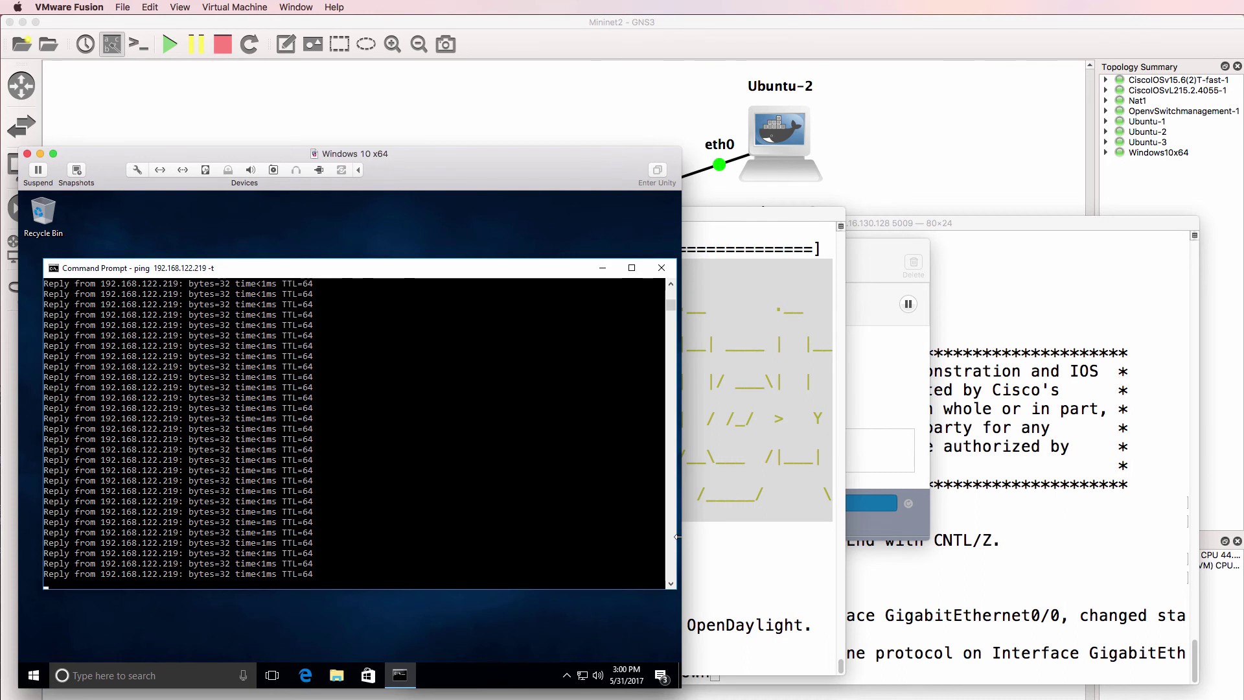
Bring up the Ubuntu-2 and Ubuntu-3 pings between 192.168.122.80 and 192.168.122.219, still replying.
key("super+Tab")
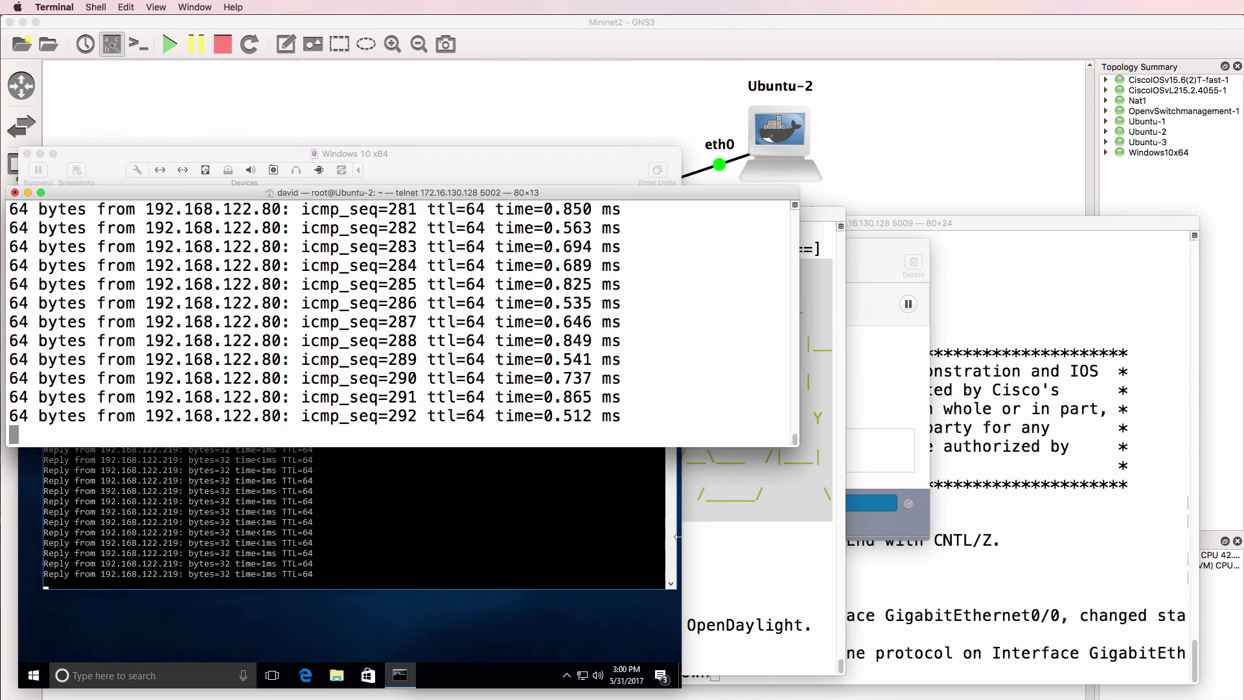
key("super+grave")
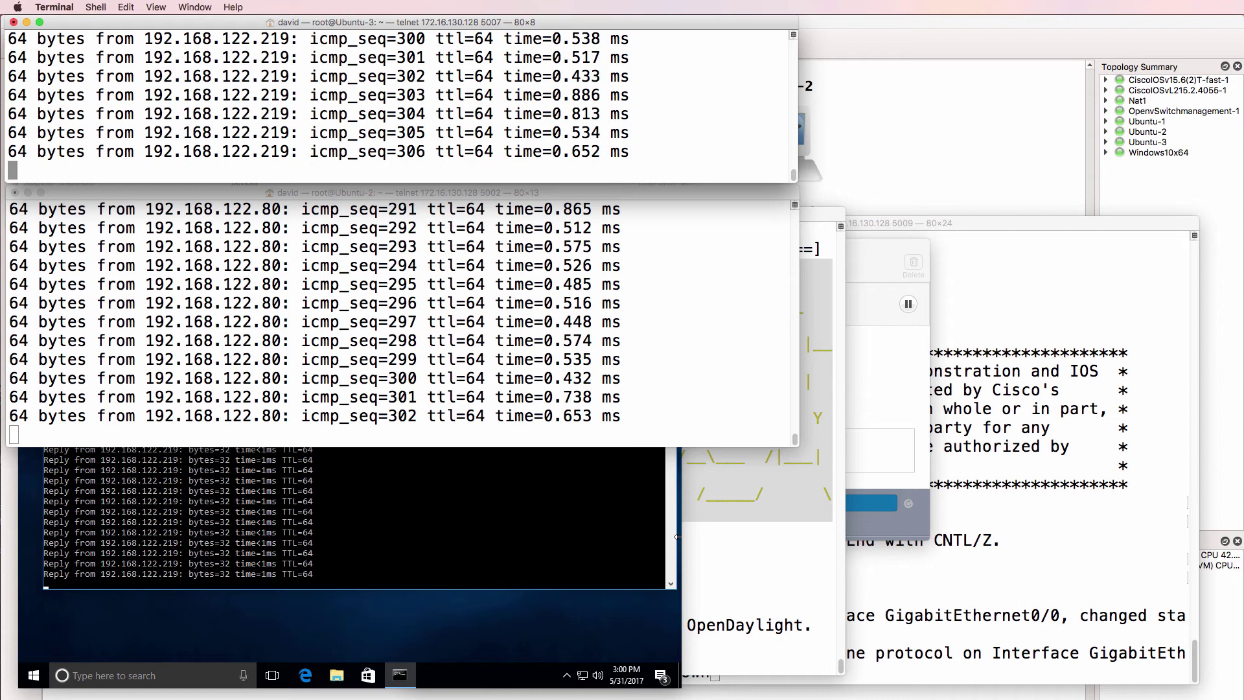
Rerun ovs-ofctl dump-flows br0 in the OpenvSwitchmanagement-1 console and mark its empty result.
left_click(1101, 648)
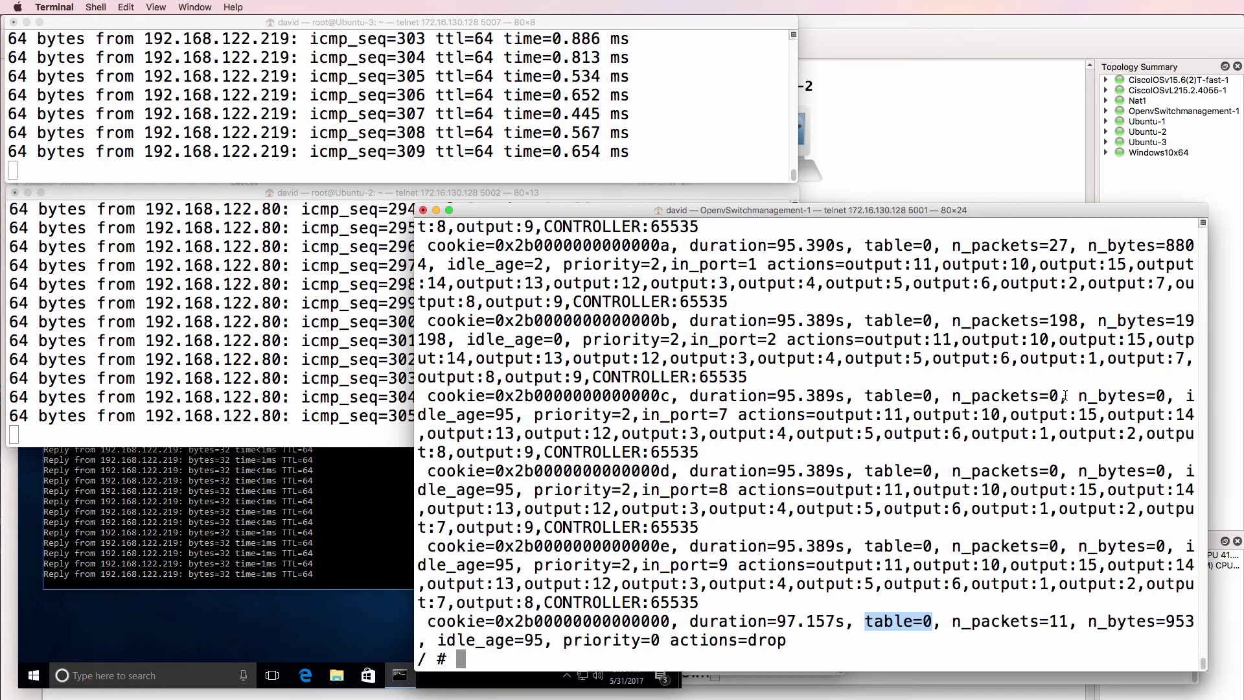
key("Return")
key("Up")
key("Return")
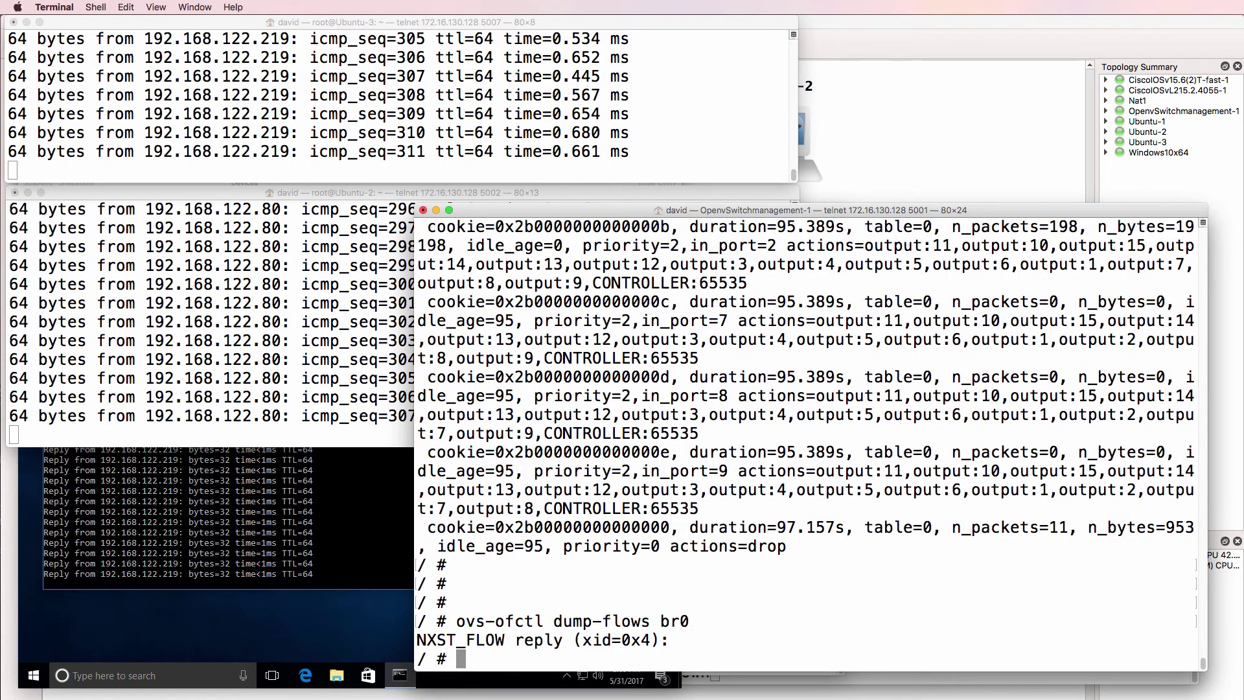
left_click_drag(712, 638, 326, 624)
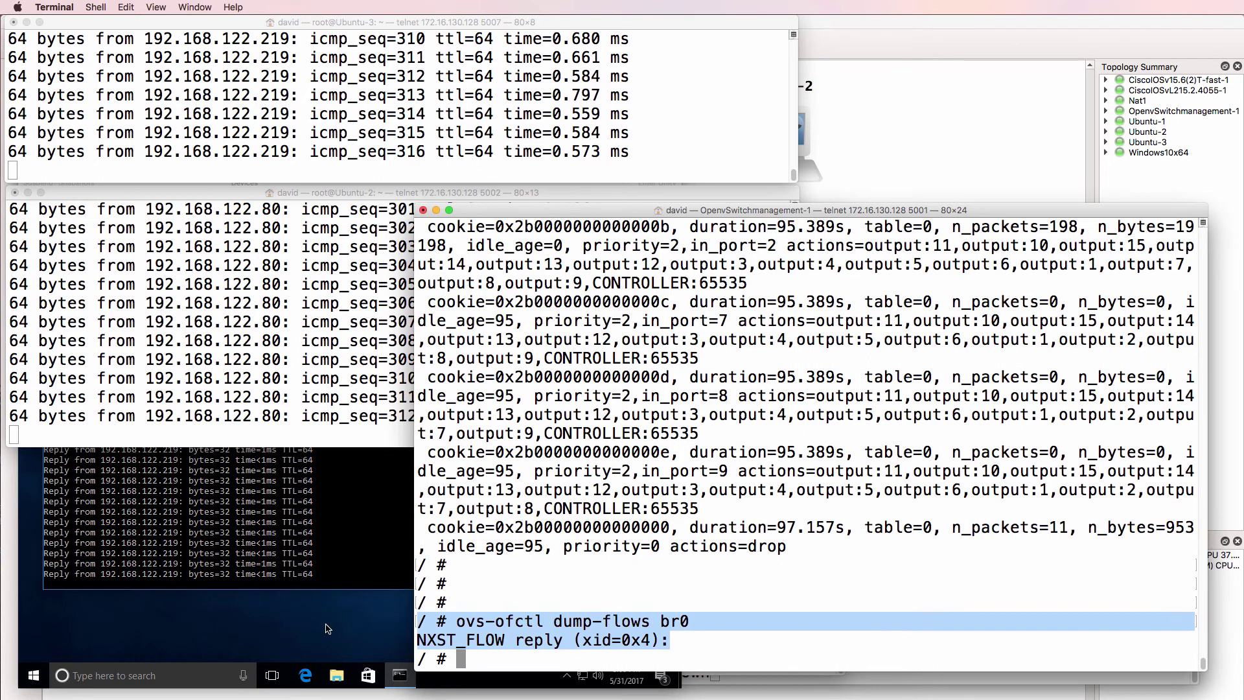
Run ovs-vsctl show, mark br0's controller entry lacking is_connected, and shorten the console to thirteen rows.
type("ovs-vsctl show")
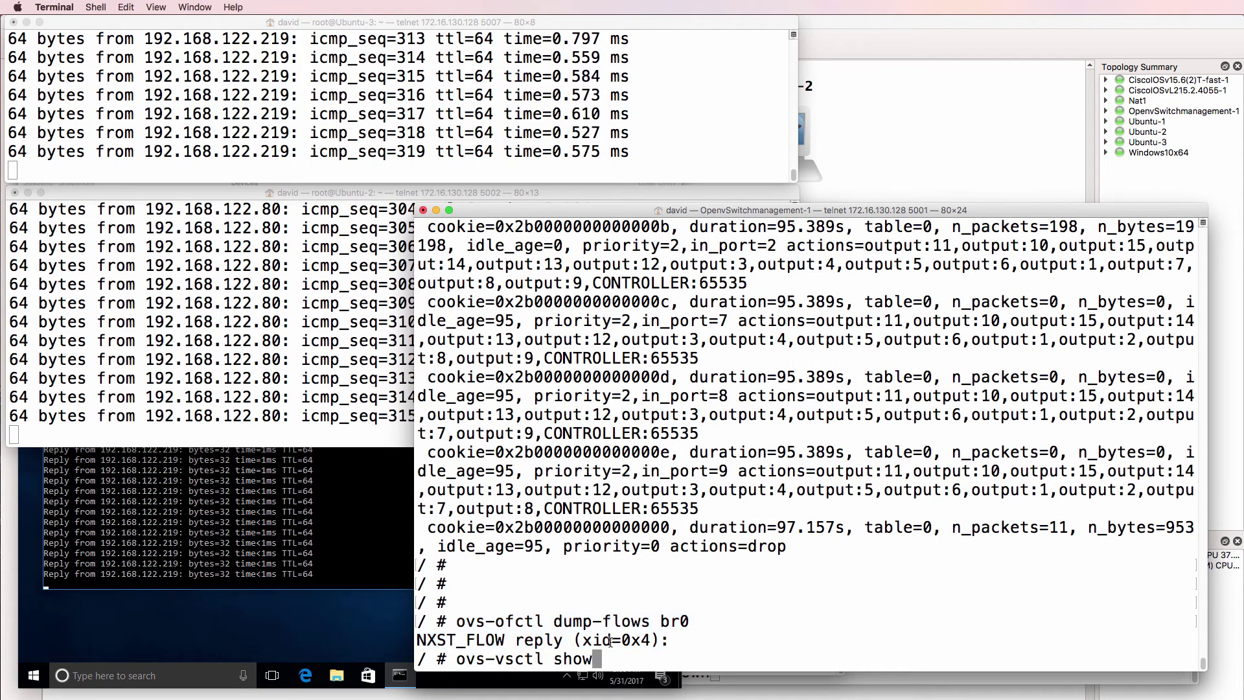
key("Return")
scroll(631, 520, "up", 10)
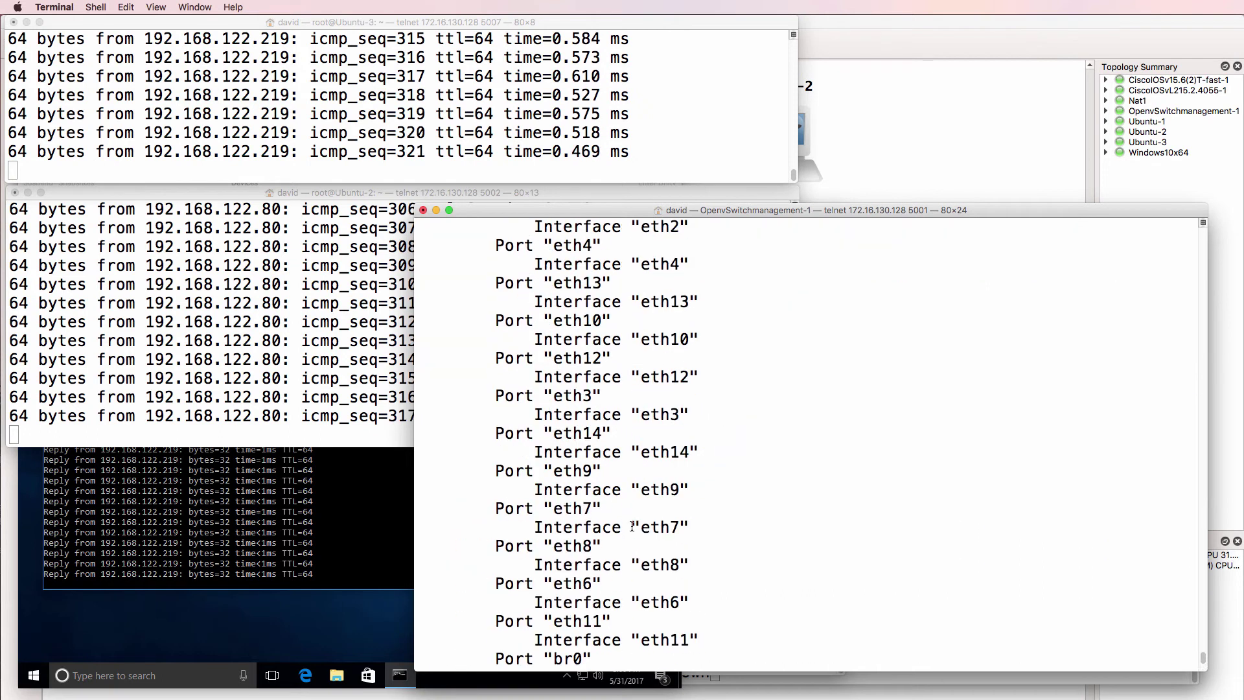
scroll(632, 520, "up", 1)
left_click_drag(462, 283, 783, 322)
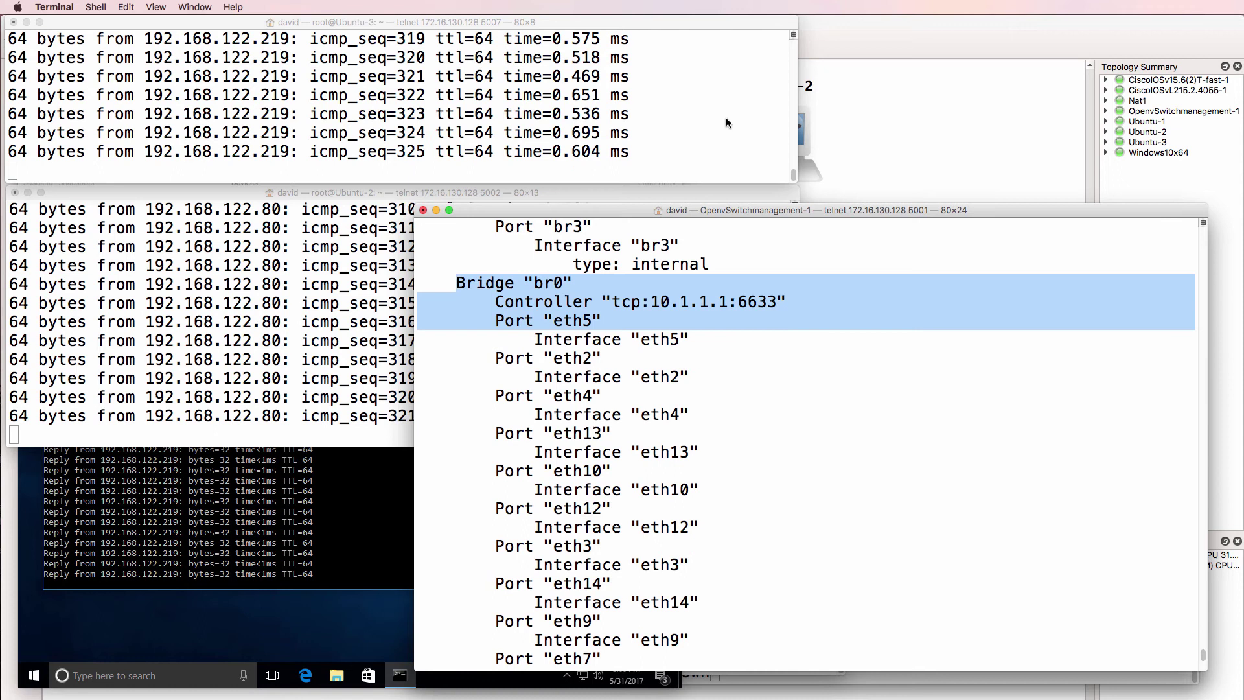
left_click_drag(747, 198, 748, 422)
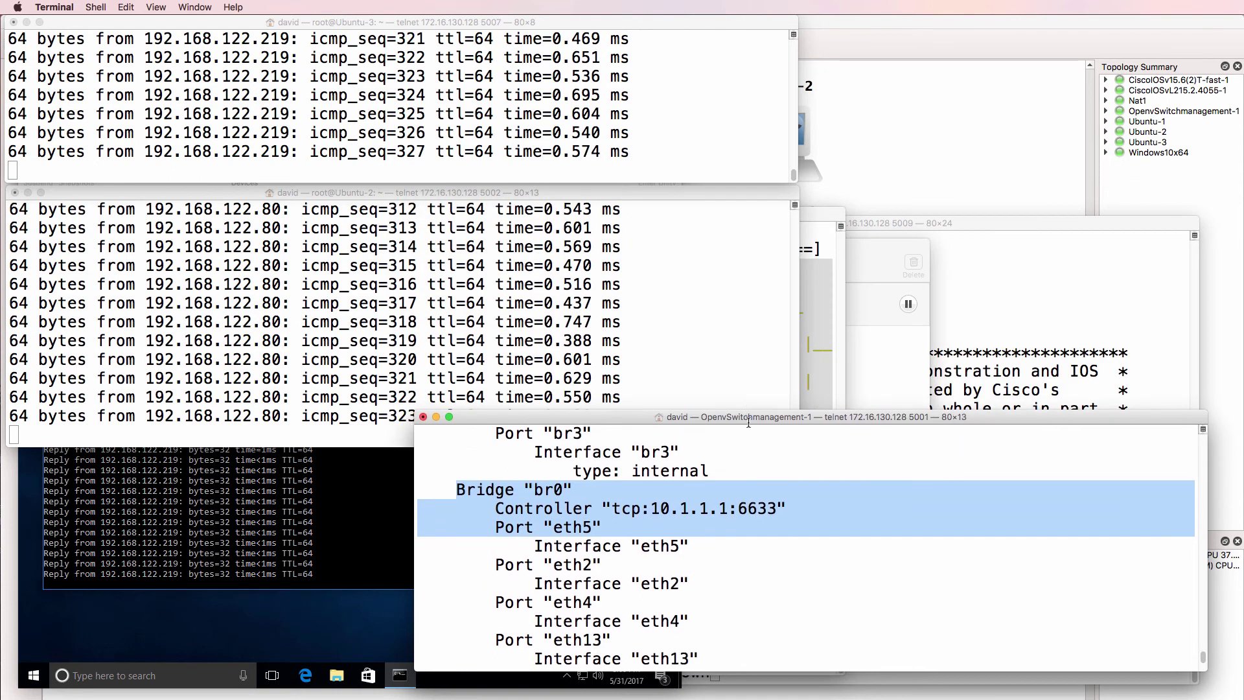
right_click(1001, 682)
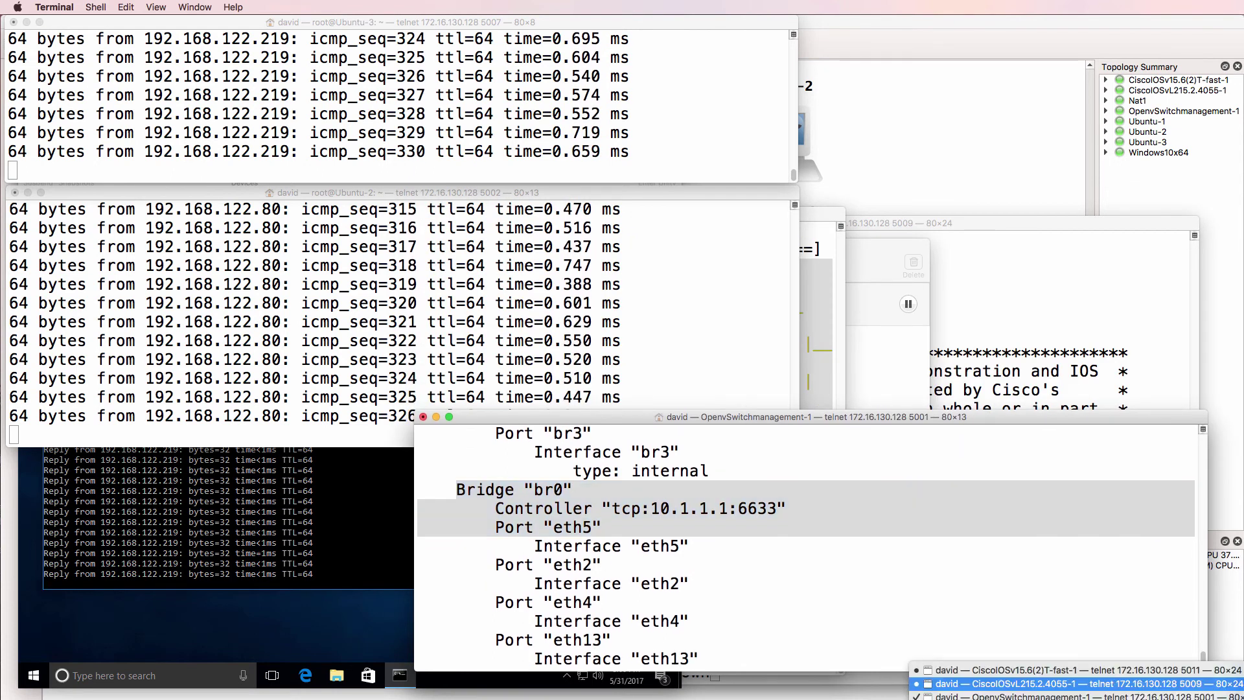
In the CiscoIOSvL215 console, shortened to fifteen rows, enter no shut on Gi0/0.
left_click(1001, 682)
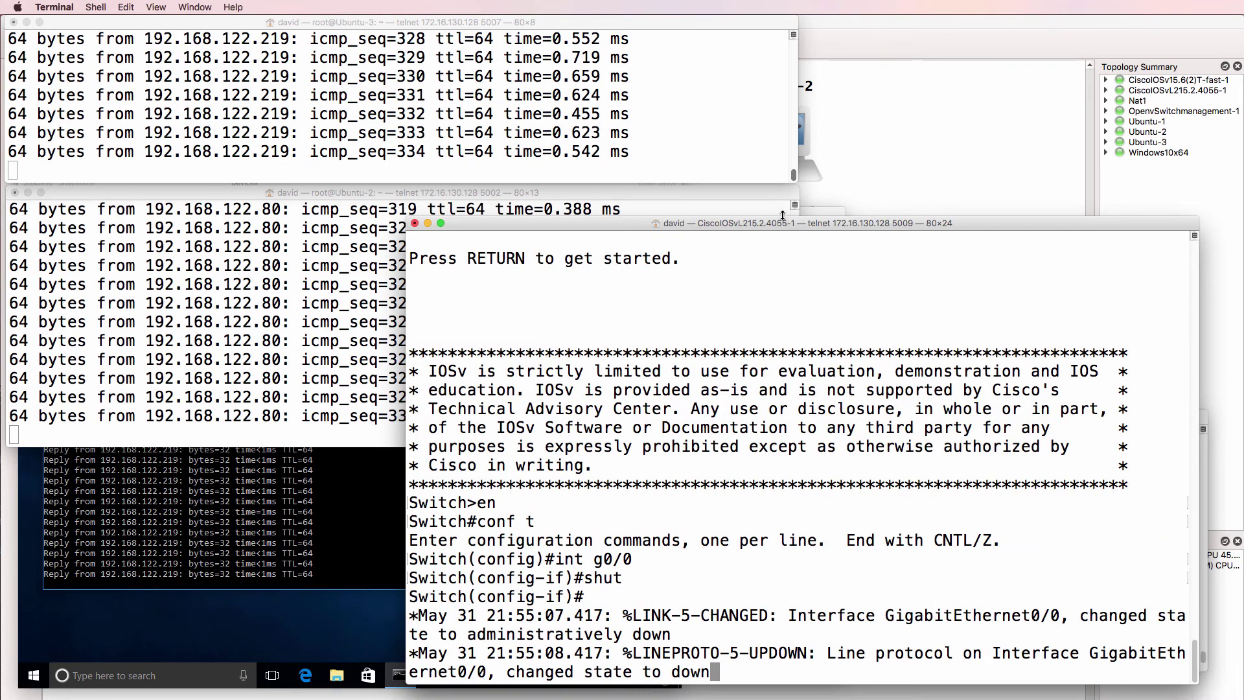
left_click_drag(802, 223, 842, 67)
key("Return")
key("Return")
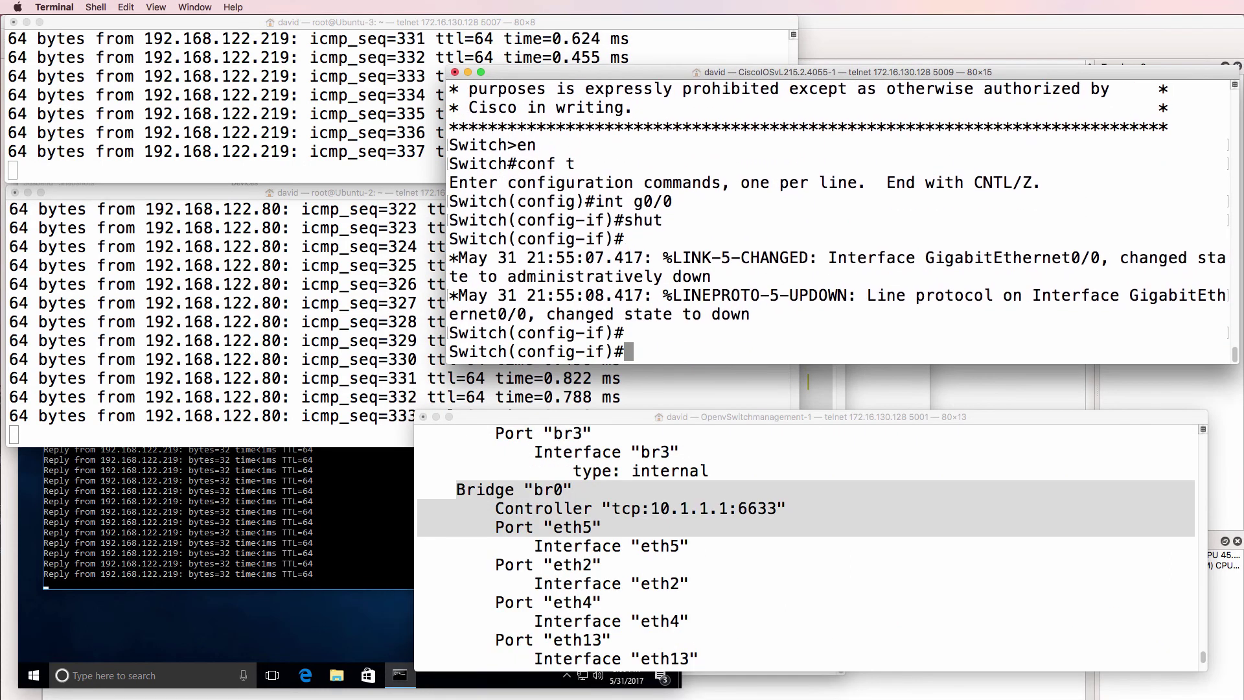
type("n")
type("o sh")
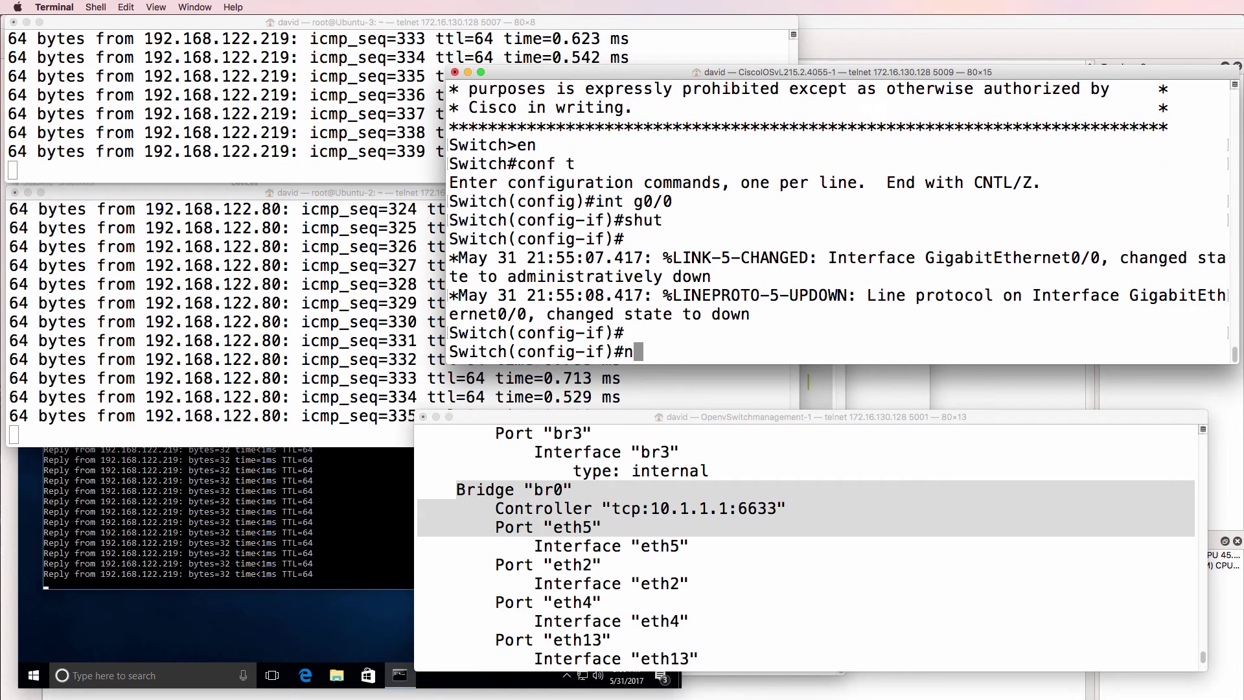
type("ut")
key("Return")
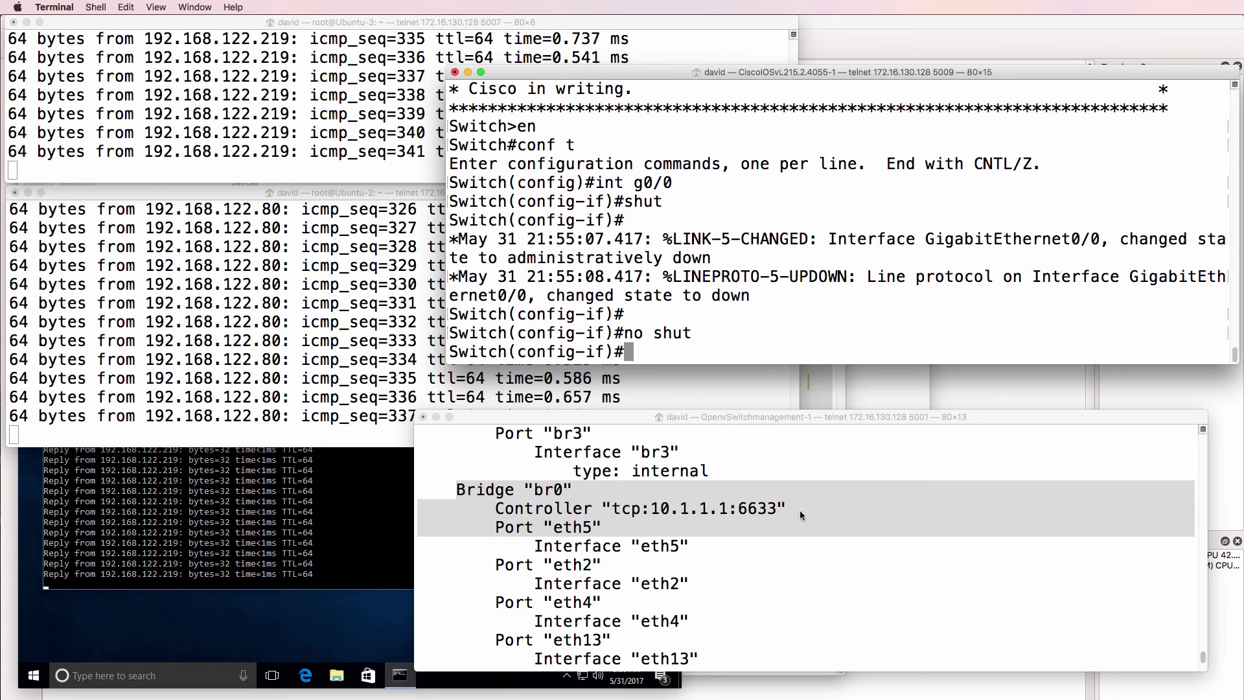
Type a ping to the controller 10.1.1.1 at a fresh Open vSwitch prompt.
left_click(855, 467)
key("Return")
type("pong 10.1.1.1")
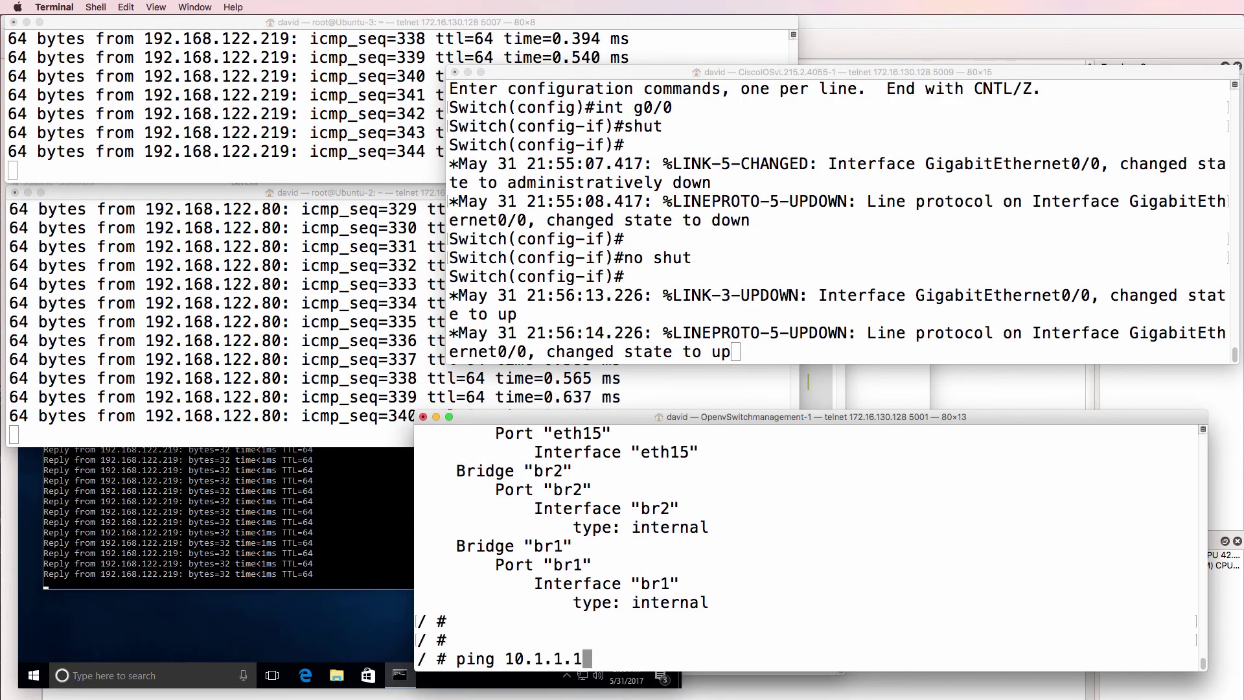
Ping the controller at 10.1.1.1 from the Open vSwitch, then restart the ping.
key("Return")
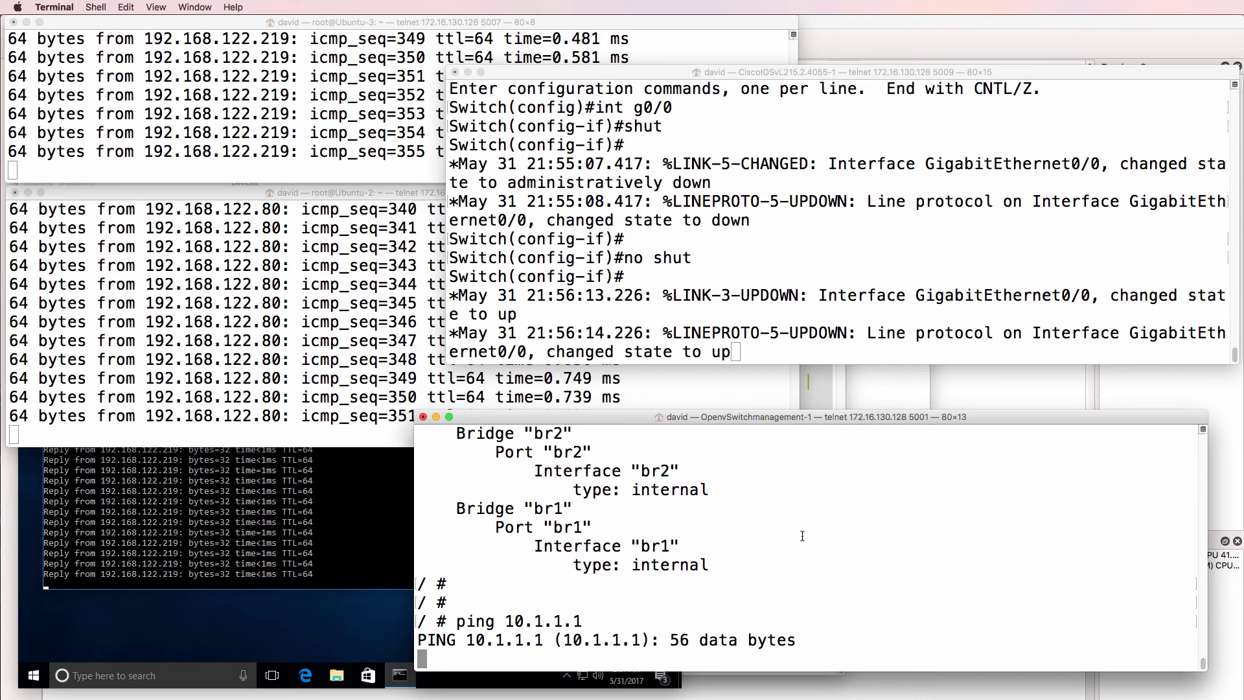
key("ctrl+c")
key("Up")
key("Return")
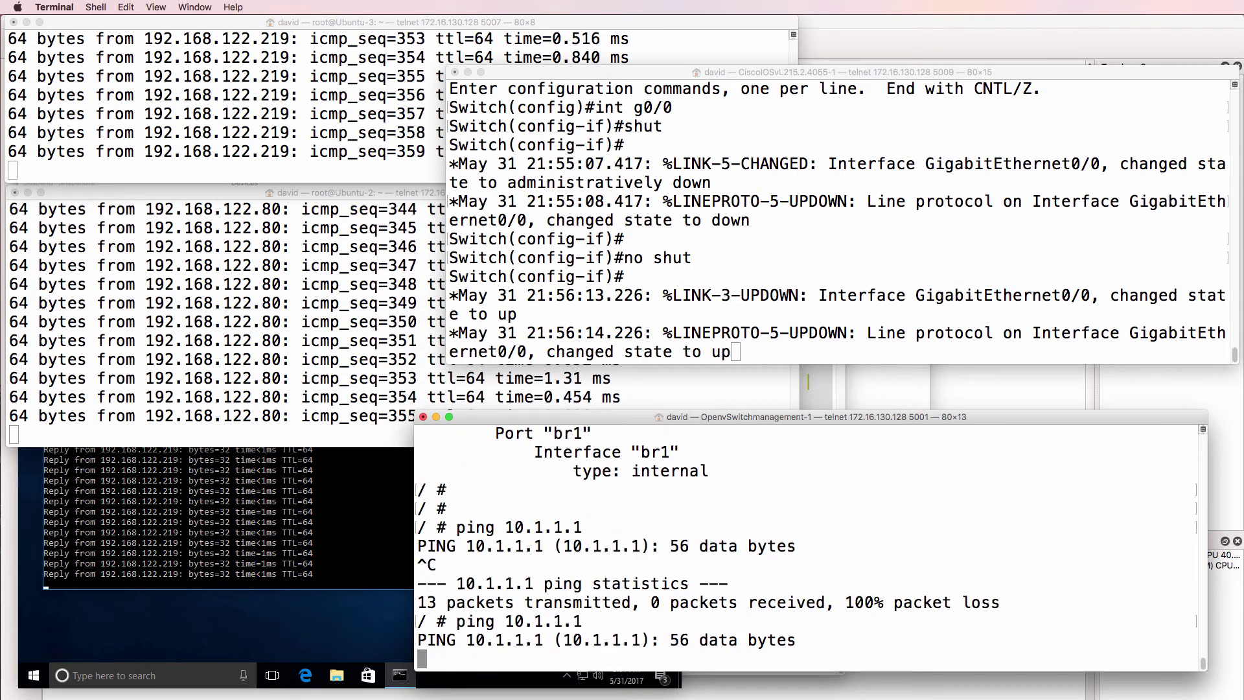
On the Cisco switch, run end and sh ip int br, marking GigabitEthernet0/0's up status.
left_click(816, 311)
key("Return")
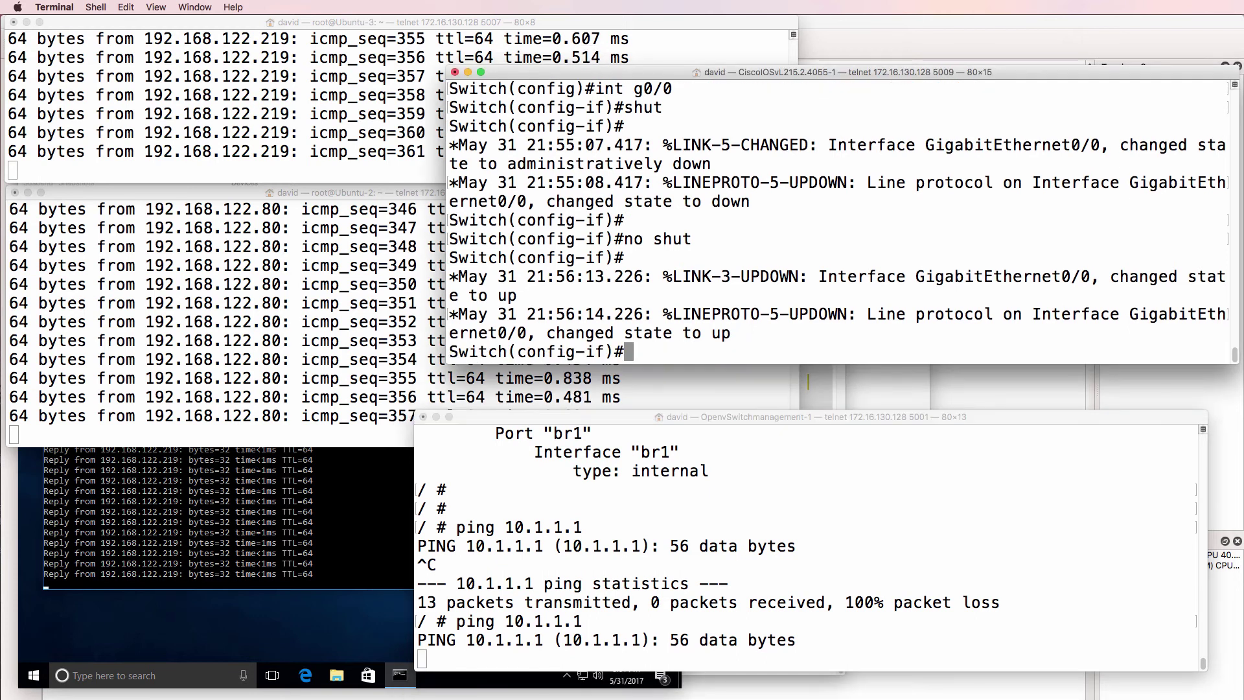
type("end")
key("Return")
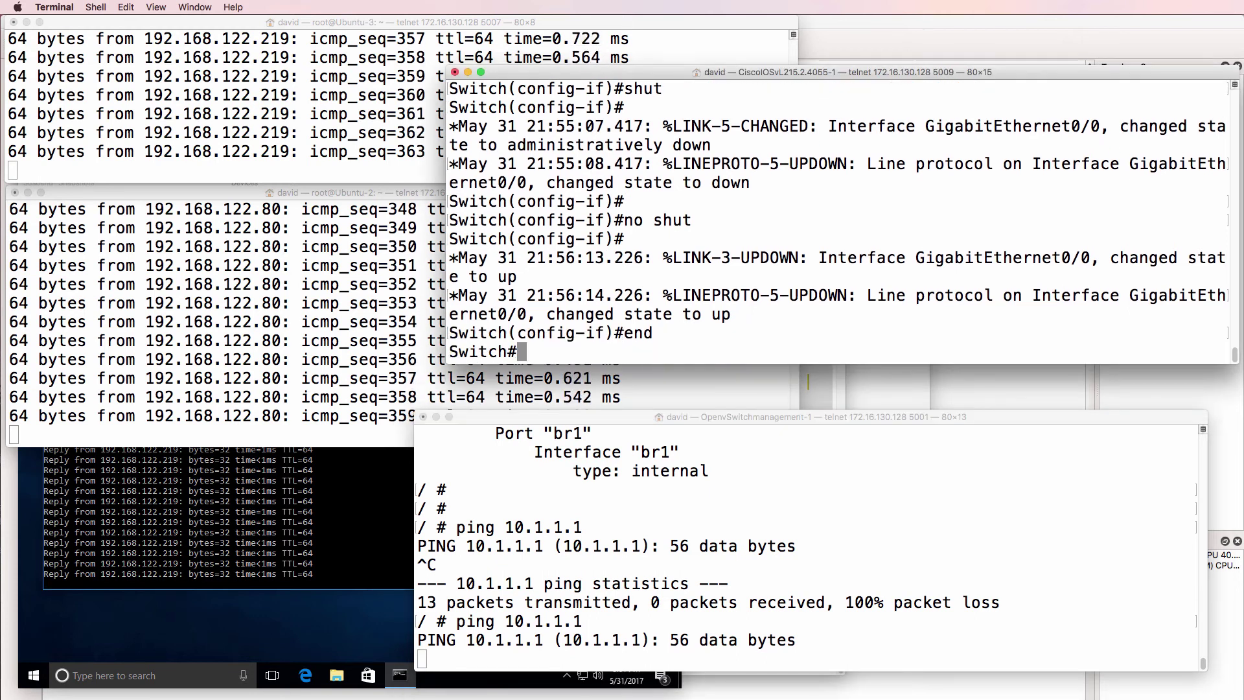
type("sh ip i")
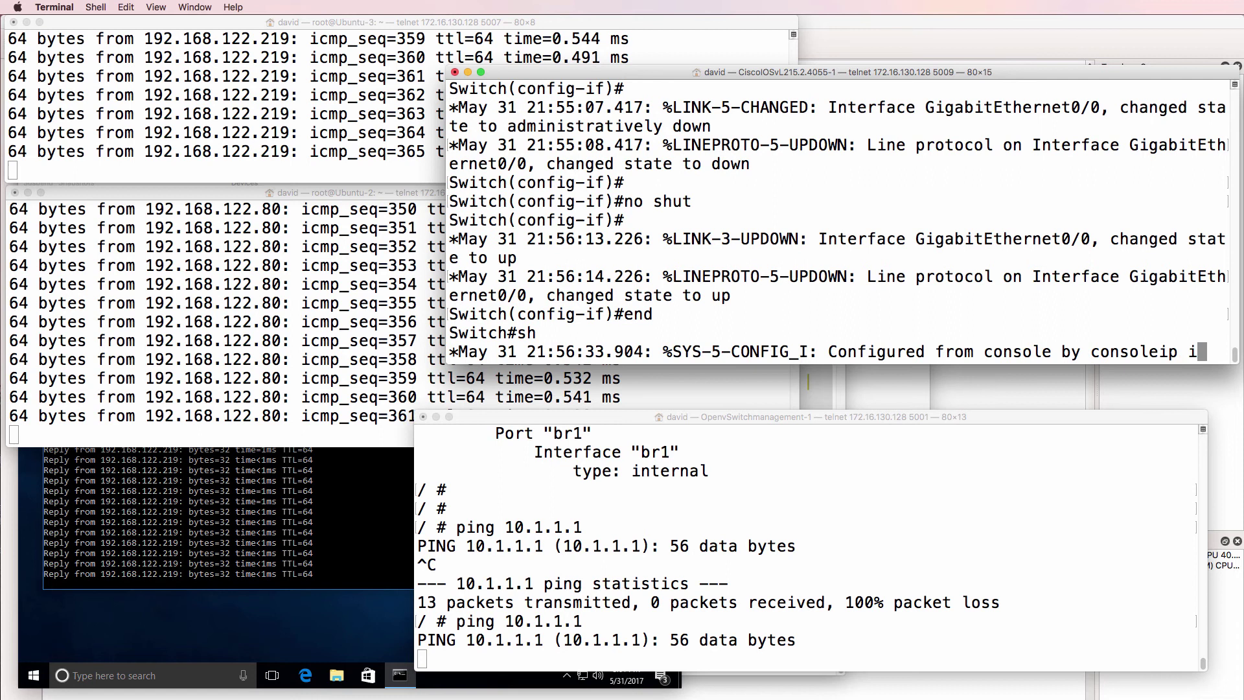
type("nt br")
key("Return")
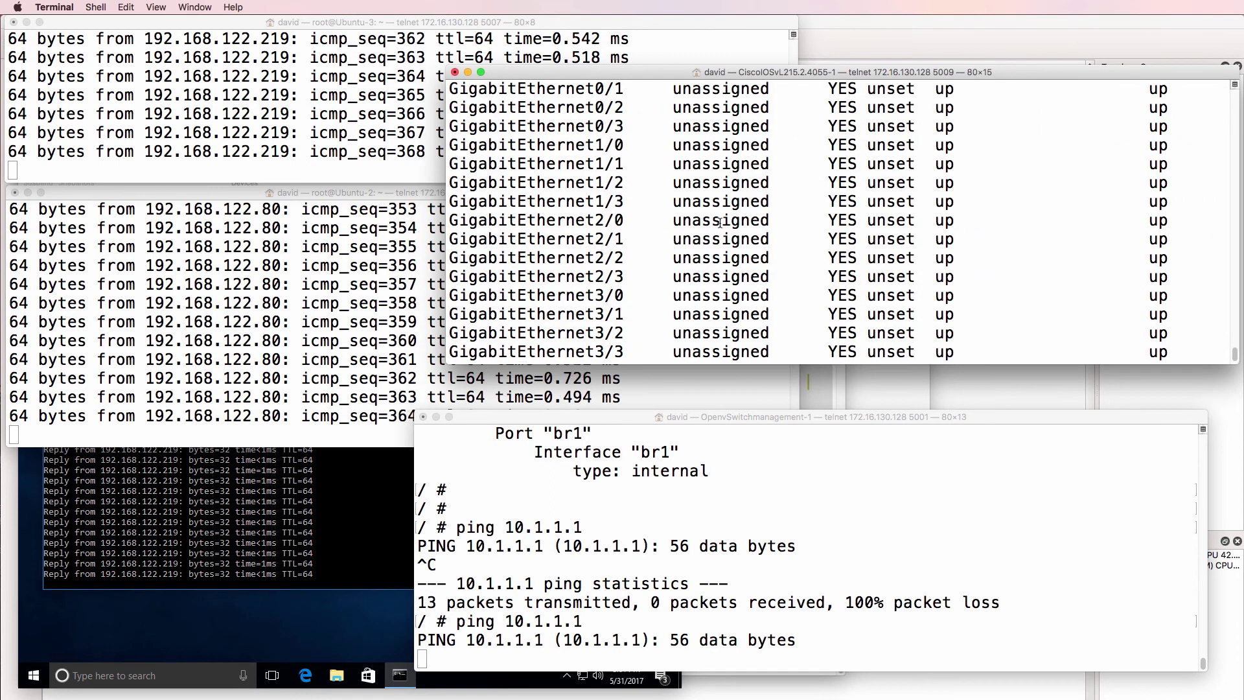
scroll(719, 223, "up", 5)
scroll(589, 276, "down", 2)
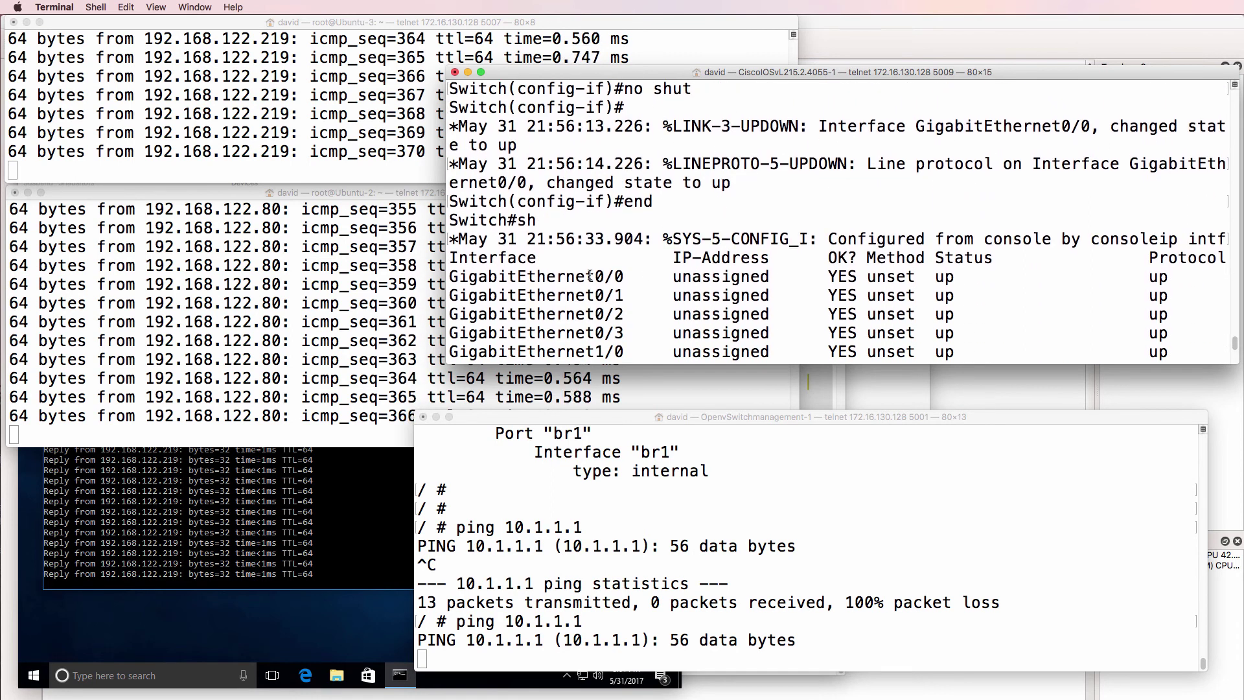
left_click_drag(450, 277, 1051, 296)
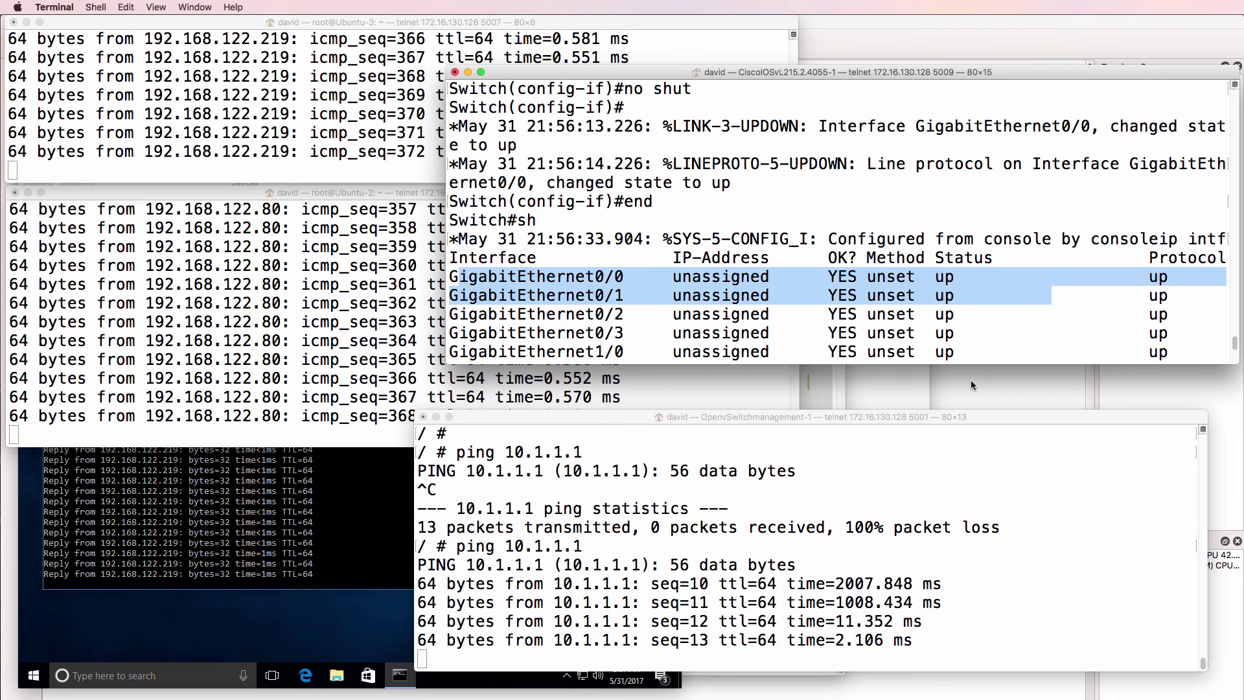
Stop the Open vSwitch ping to 10.1.1.1 and recall an earlier command.
left_click(757, 564)
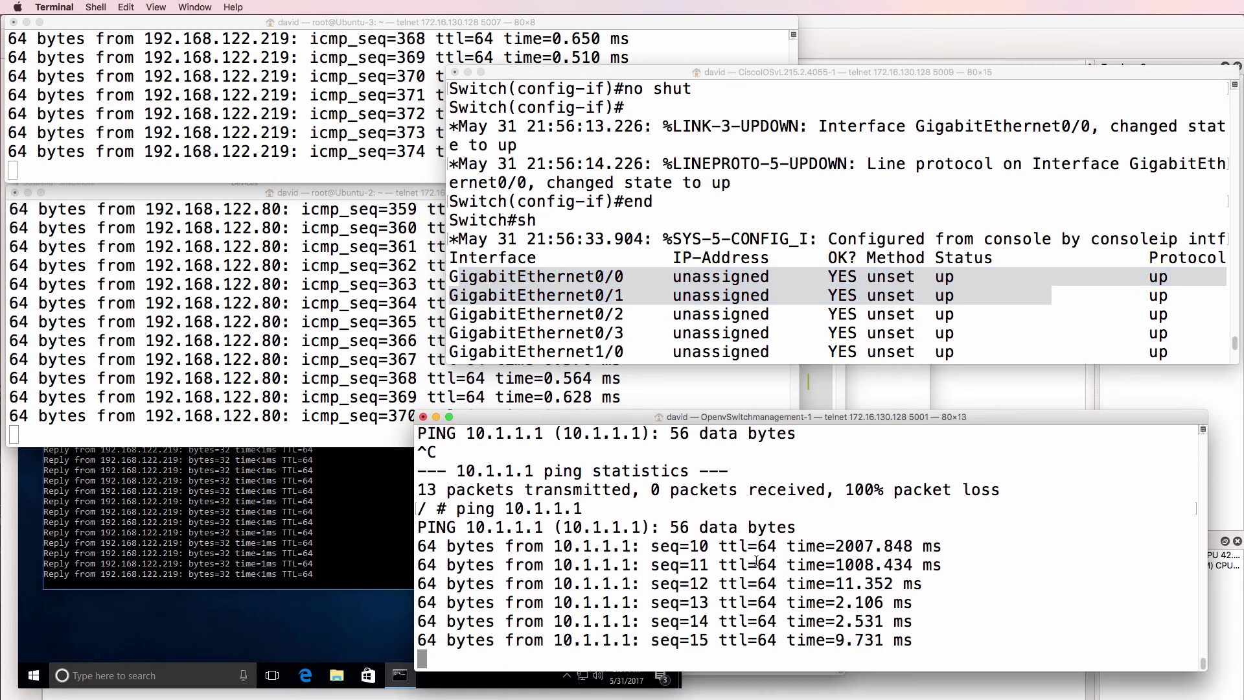
key("ctrl+c")
key("Up")
key("Up")
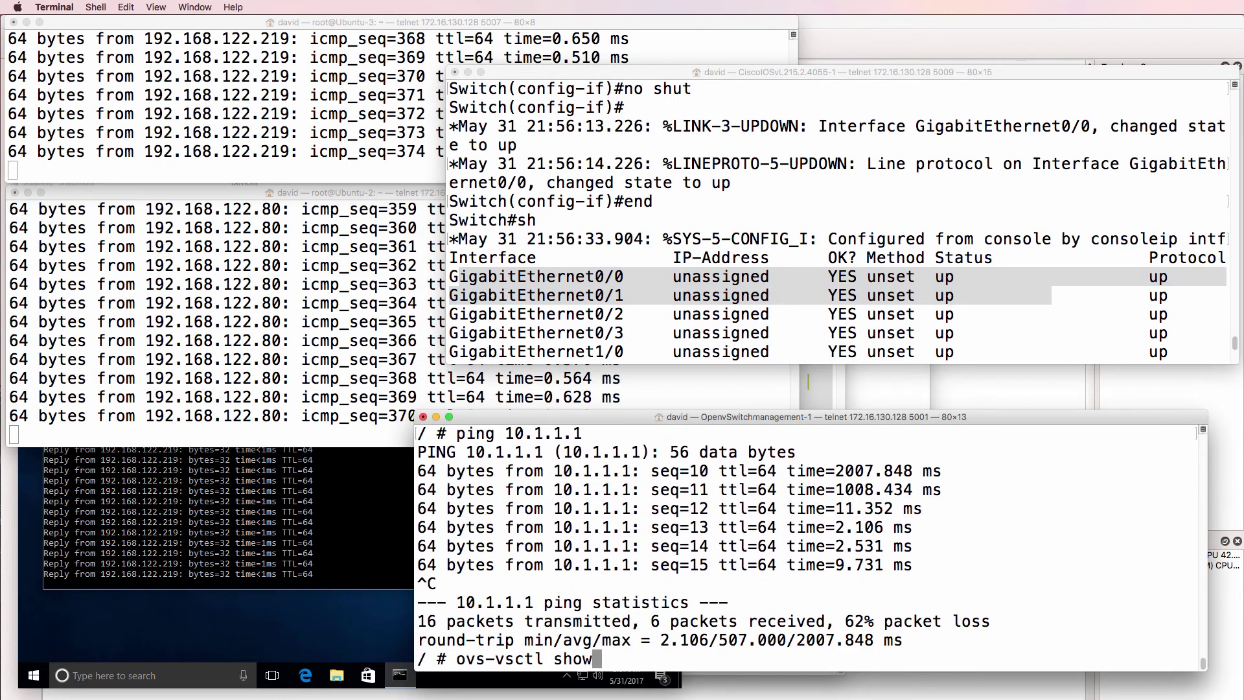
Run ovs-vsctl show and mark br0's controller tcp:10.1.1.1:6633 showing is_connected: true.
key("Return")
scroll(771, 557, "up", 10)
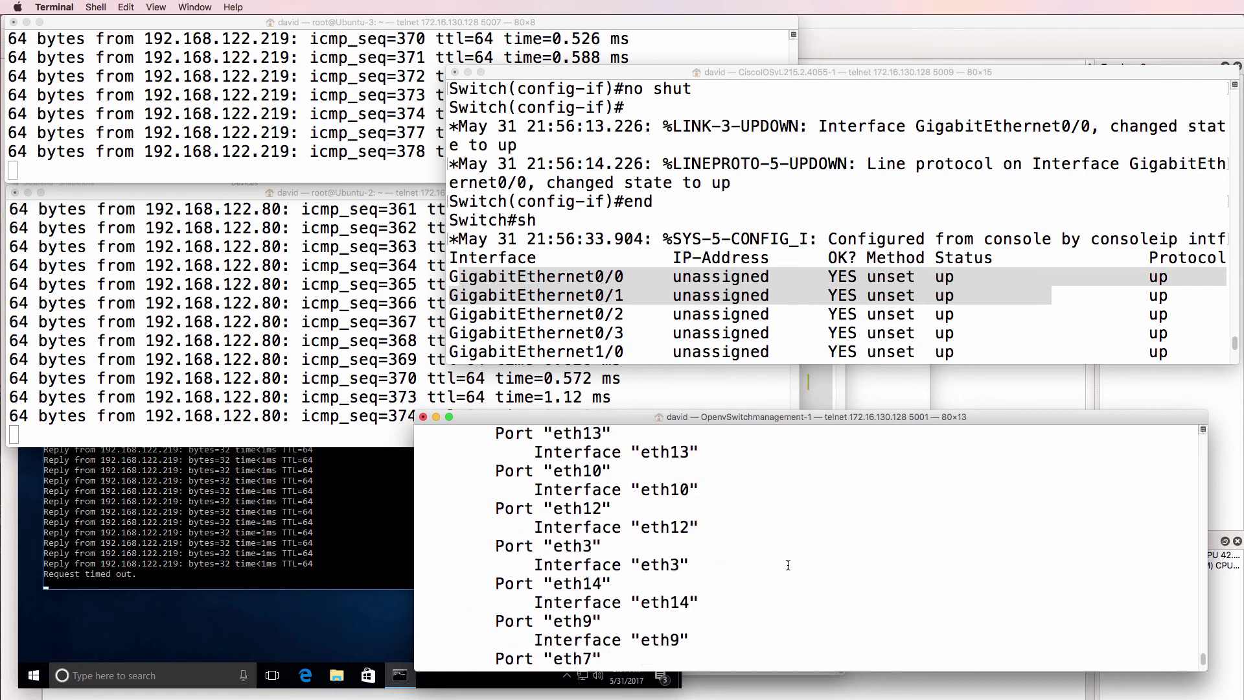
scroll(777, 549, "down", 4)
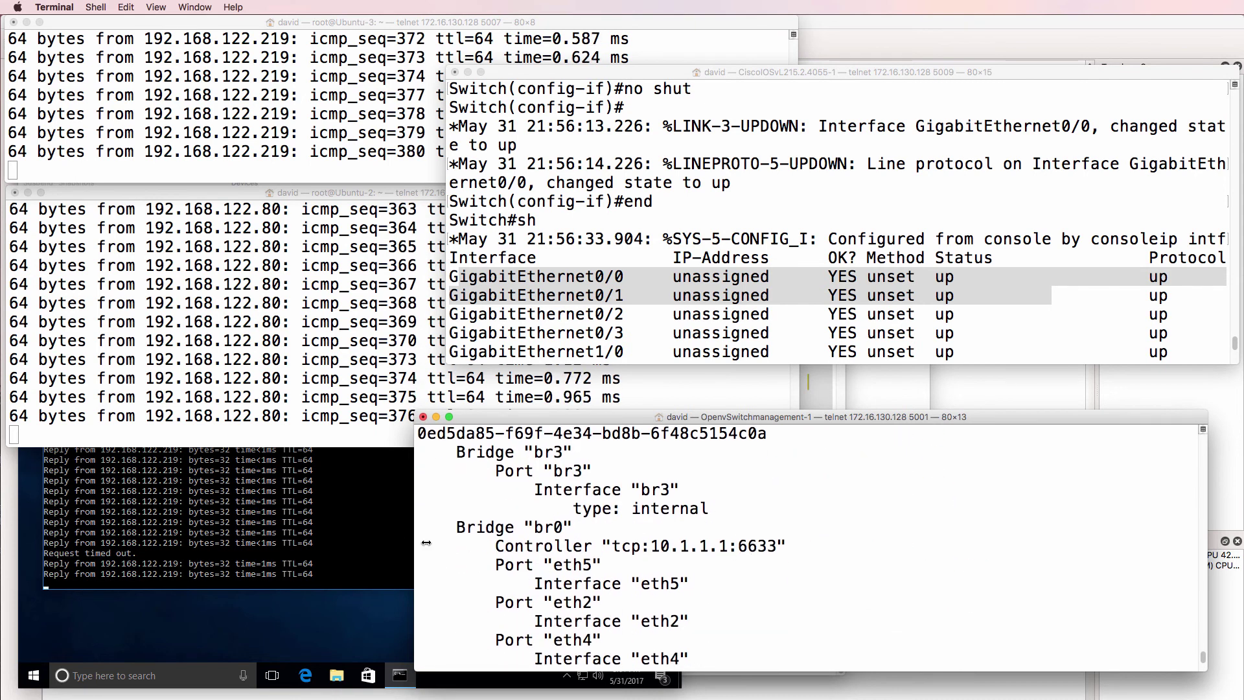
left_click_drag(434, 527, 170, 547)
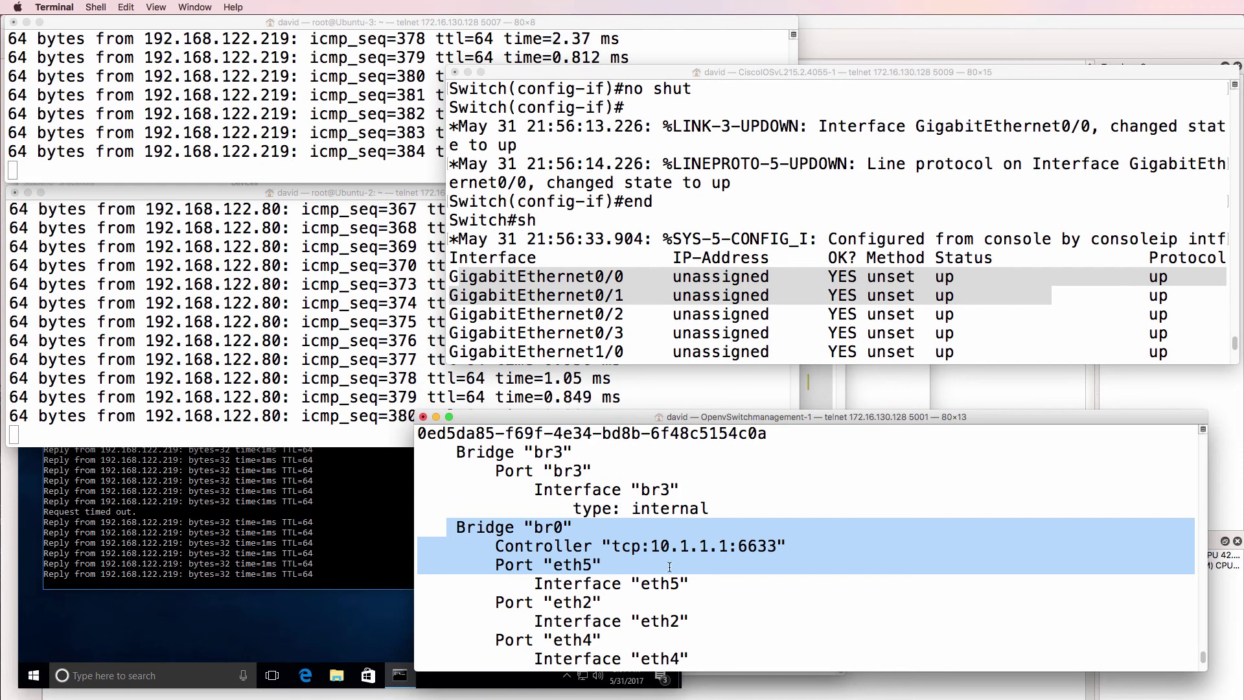
key("Up")
key("Return")
scroll(620, 499, "up", 10)
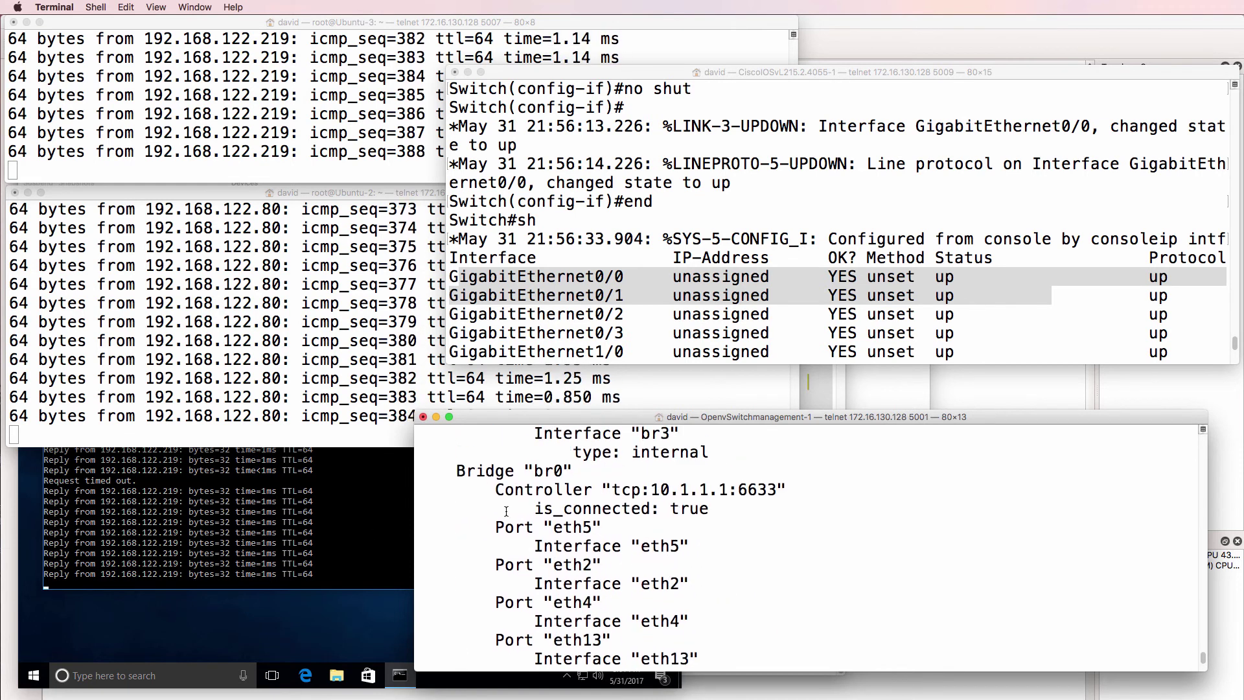
triple_click(620, 499)
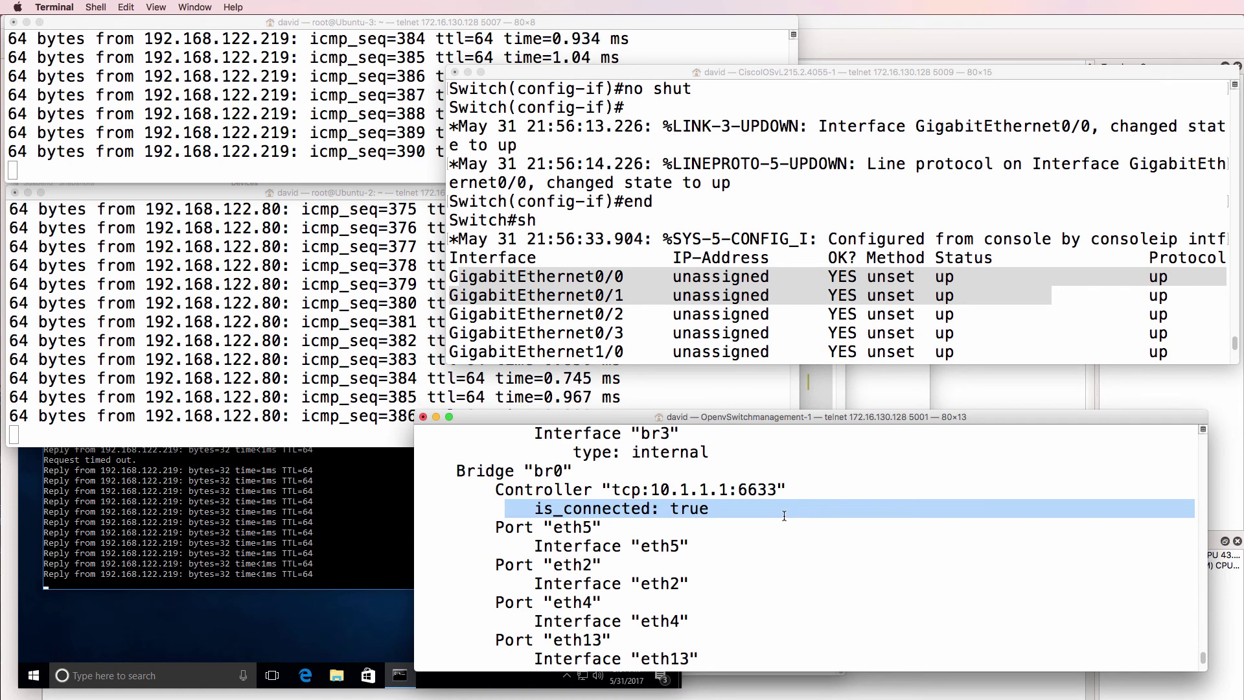
Run ovs-ofctl dump-flows br0 and enlarge the console to 24 rows to review the restored flows.
key("Up")
key("Up")
key("Down")
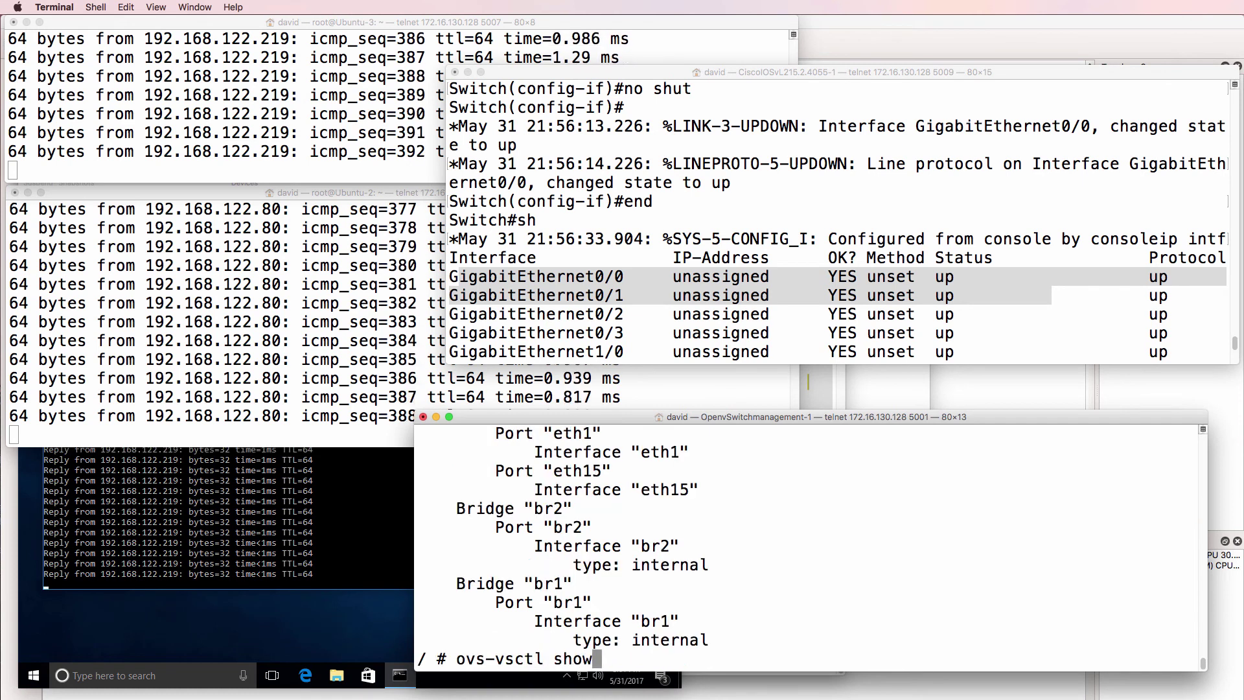
key("Up")
key("Up")
key("Return")
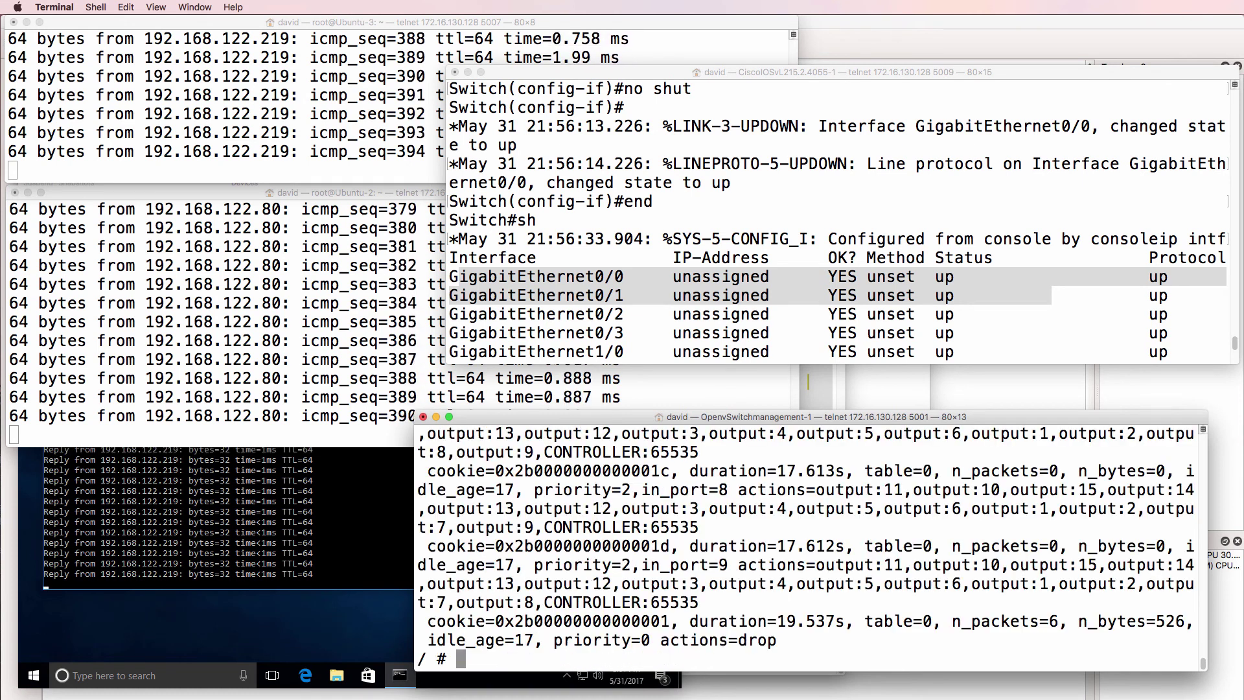
left_click_drag(793, 410, 821, 200)
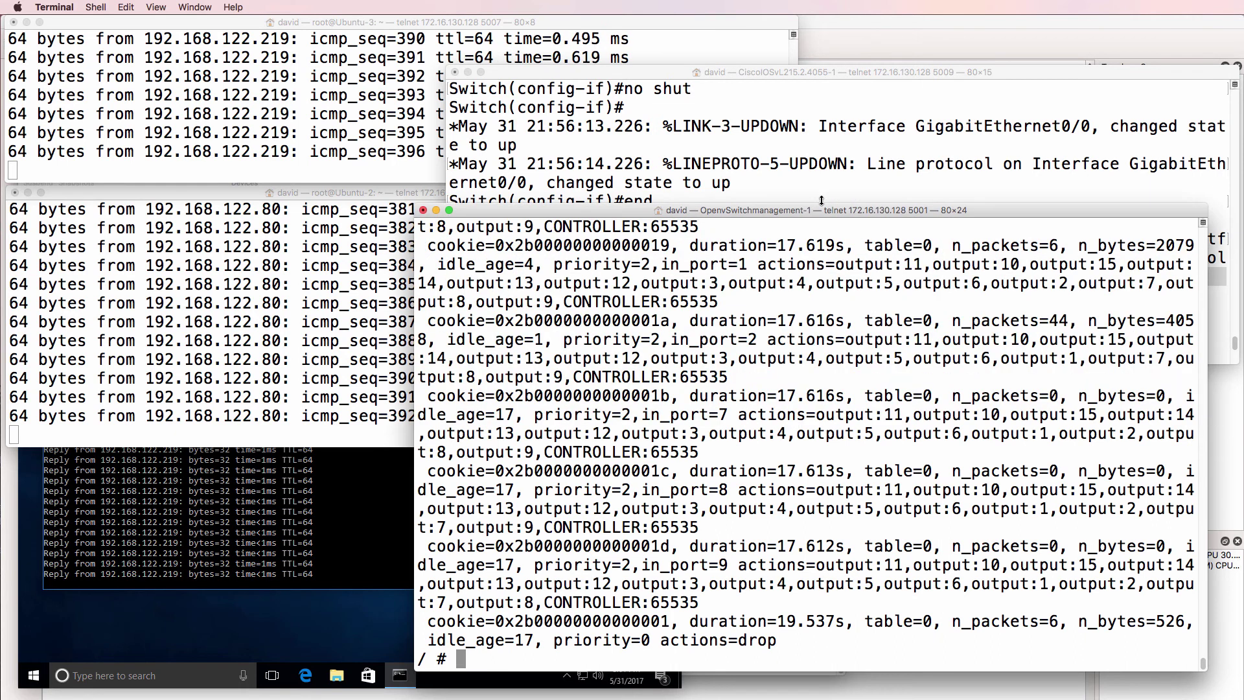
scroll(806, 367, "up", 10)
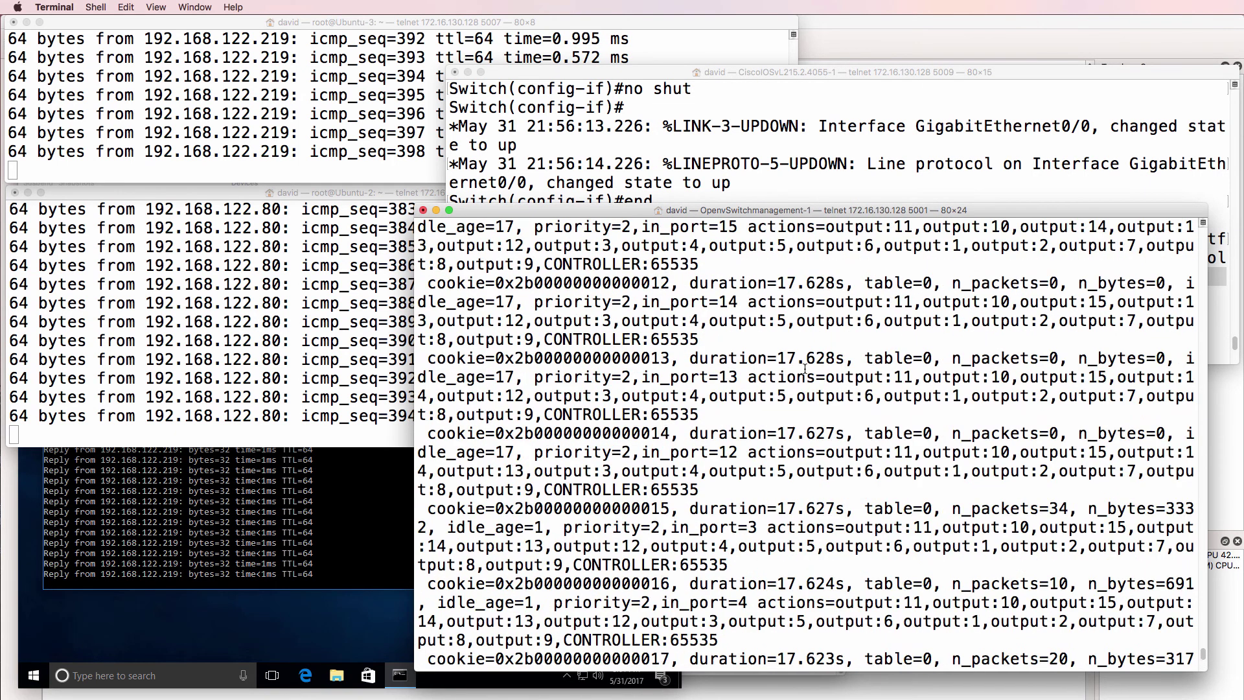
scroll(803, 367, "up", 5)
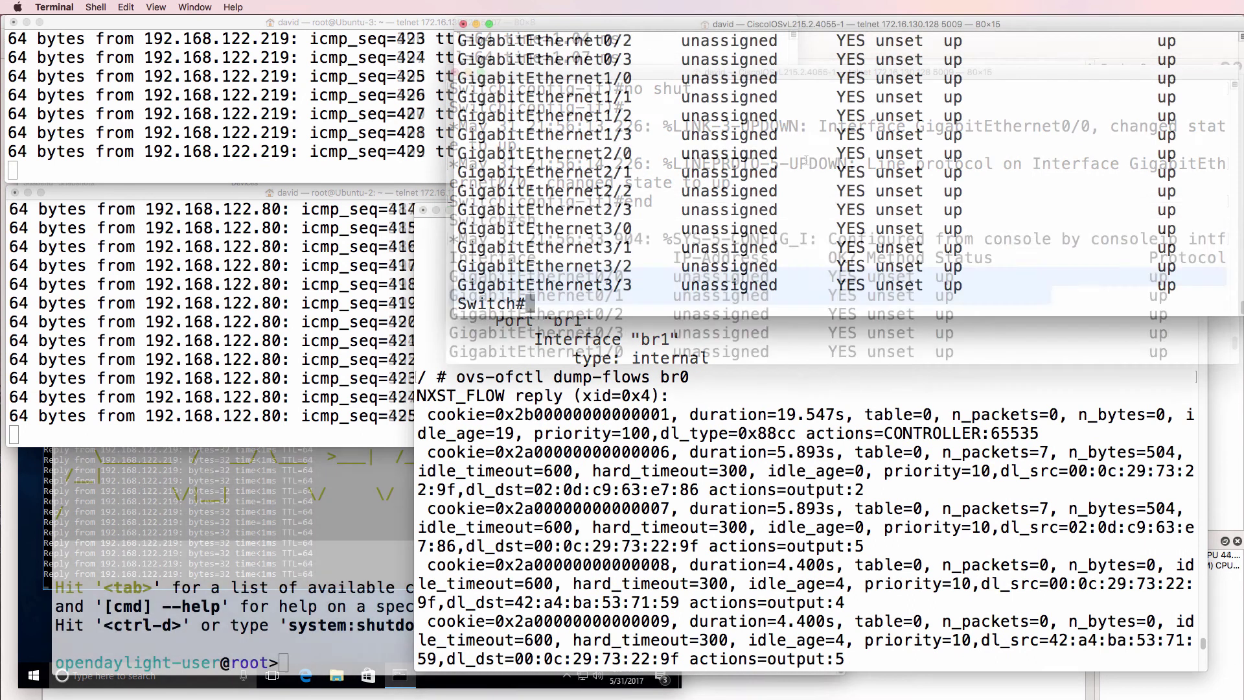
Enter conf t and select interface g0/0 on the Cisco switch.
type("conf t")
key("Return")
type("int g0/0")
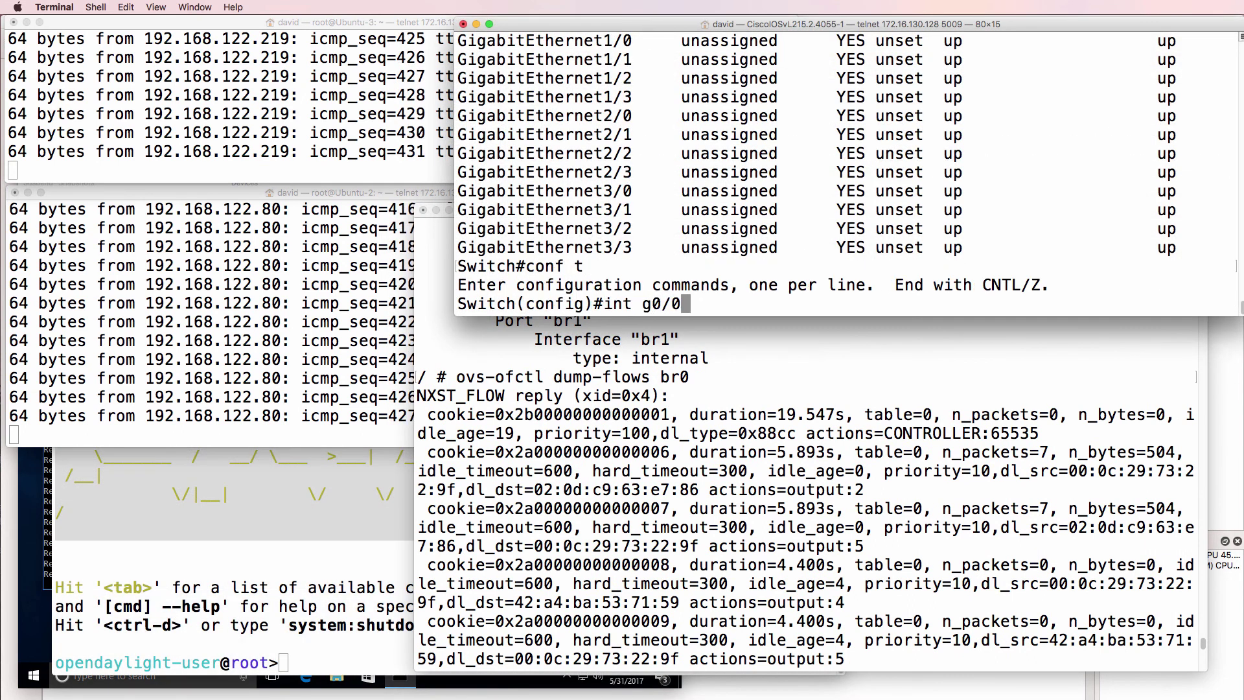
key("Return")
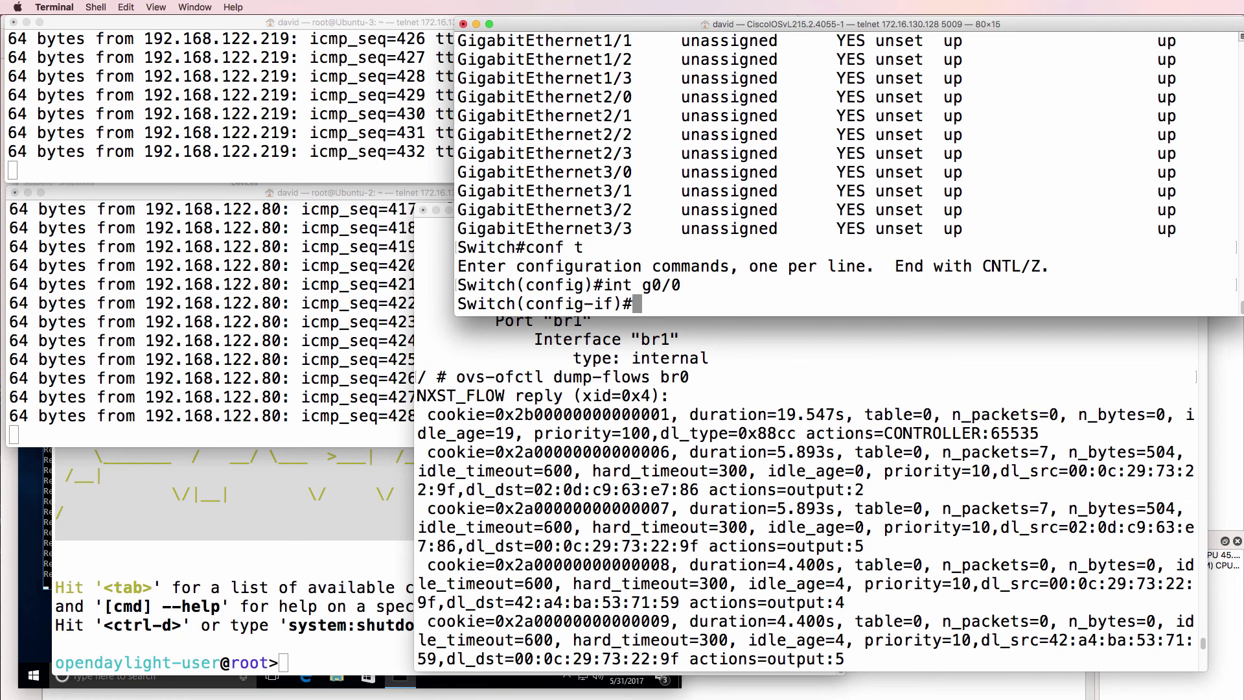
Start pinging the controller at 10.1.1.1 from the Open vSwitch console.
key("super+grave")
key("Up")
key("Up")
key("Up")
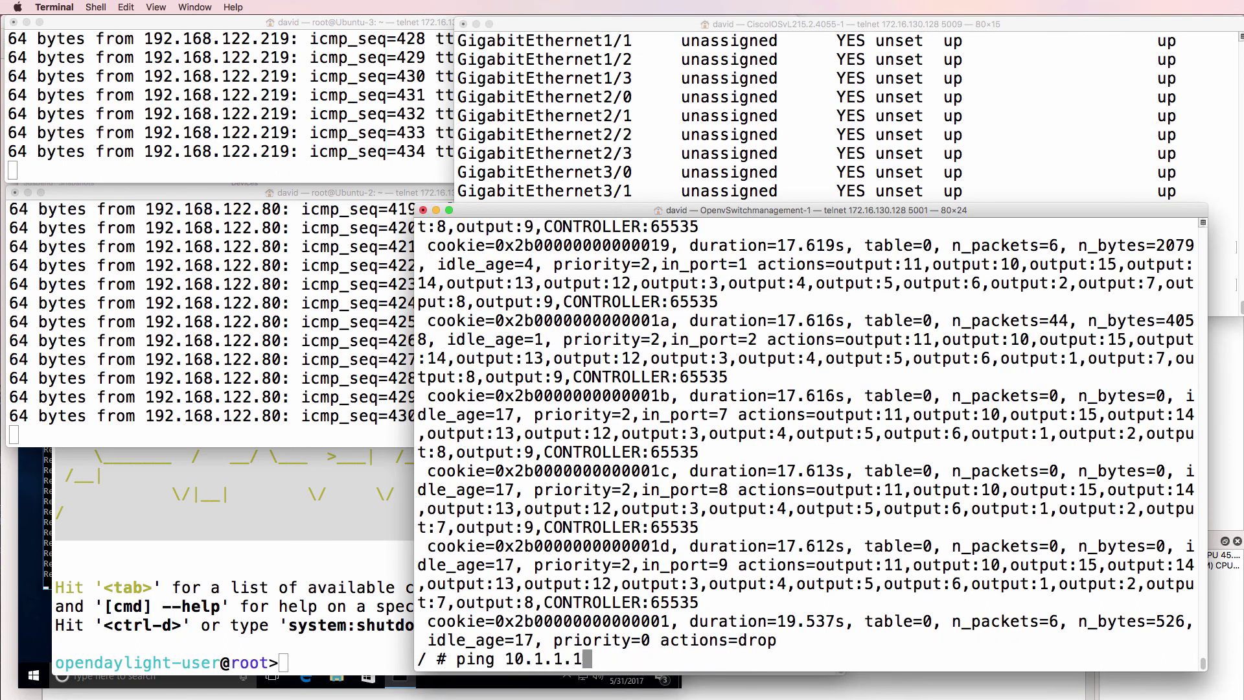
key("Return")
Shut Gi0/0 on the Cisco switch, then check the Windows 10 and Ubuntu-2 pings.
left_click(674, 126)
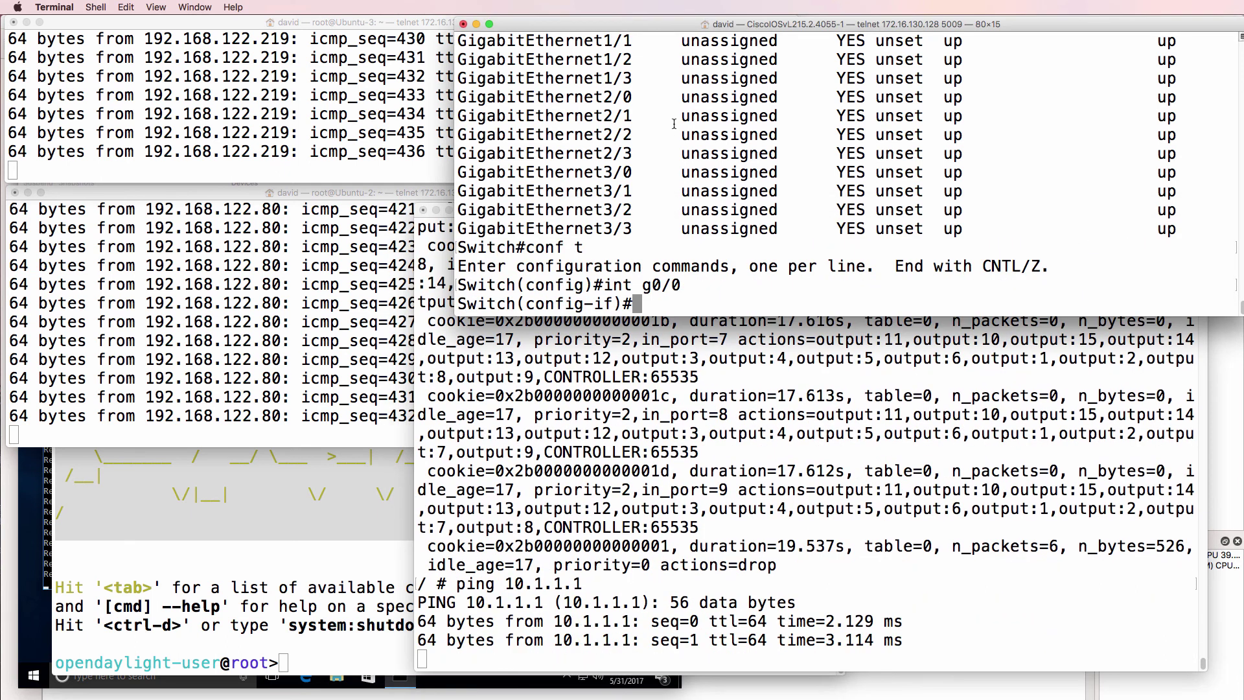
type("shut")
key("Return")
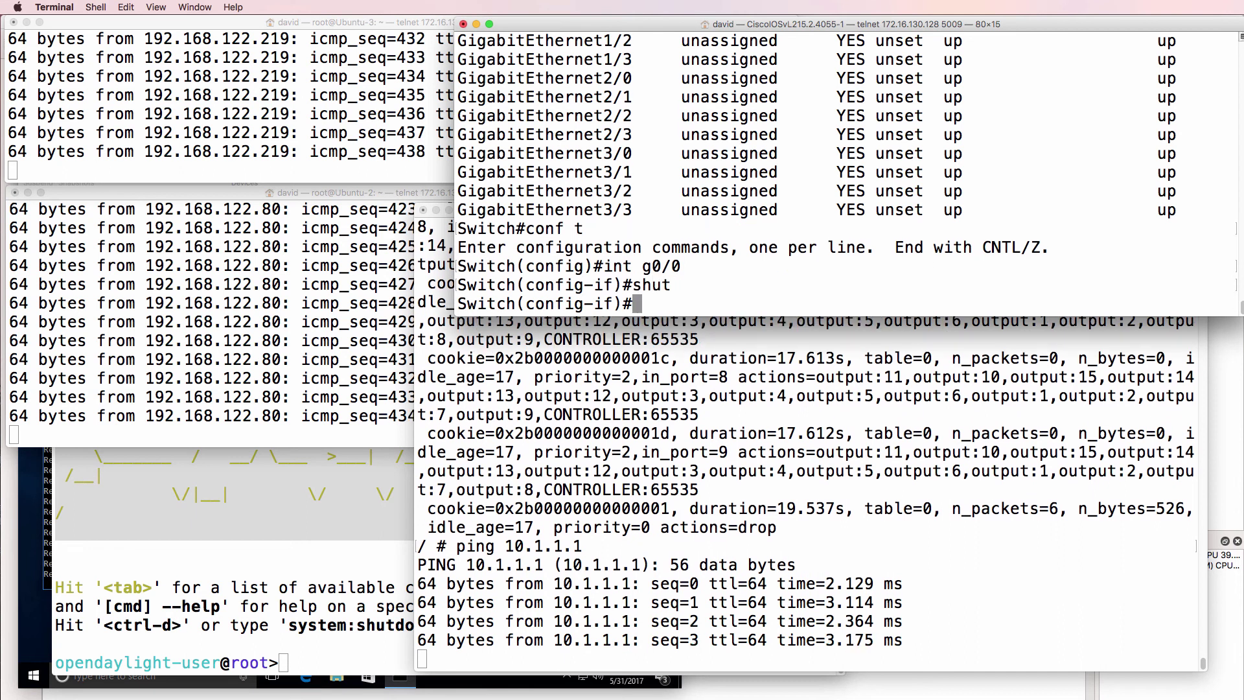
left_click(42, 602)
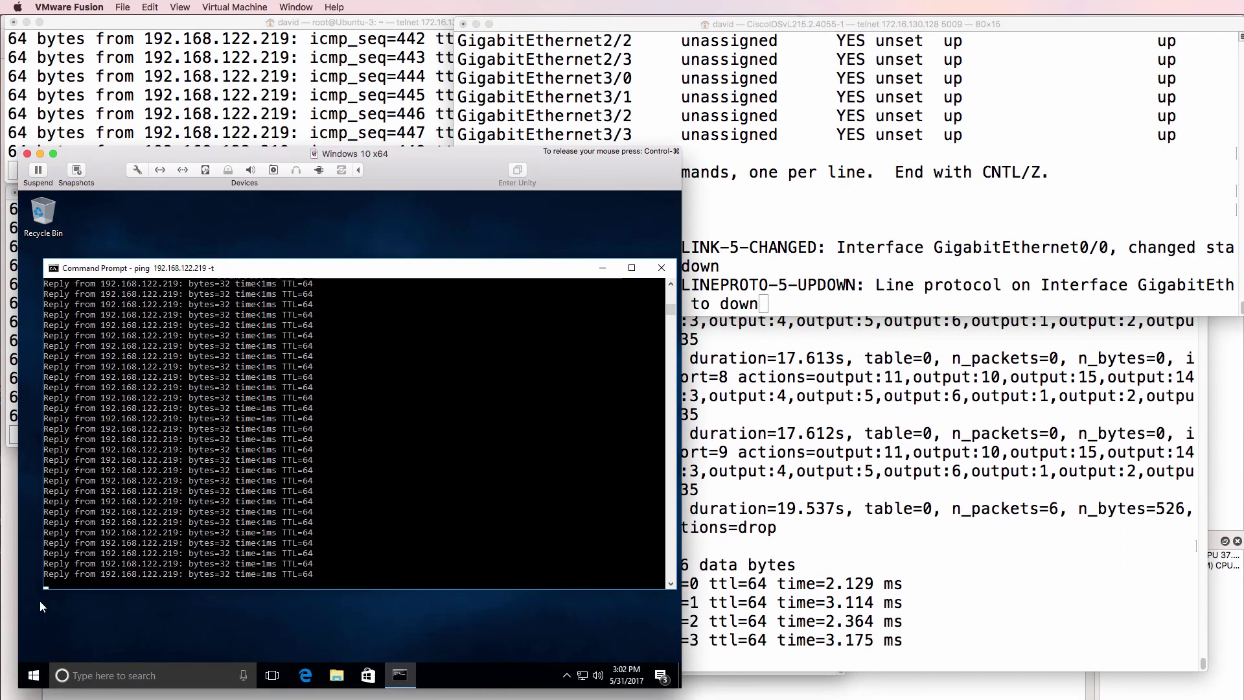
left_click(13, 275)
Stop the Open vSwitch ping to 10.1.1.1 (84% loss) and dump br0's now-empty flows.
left_click(1131, 444)
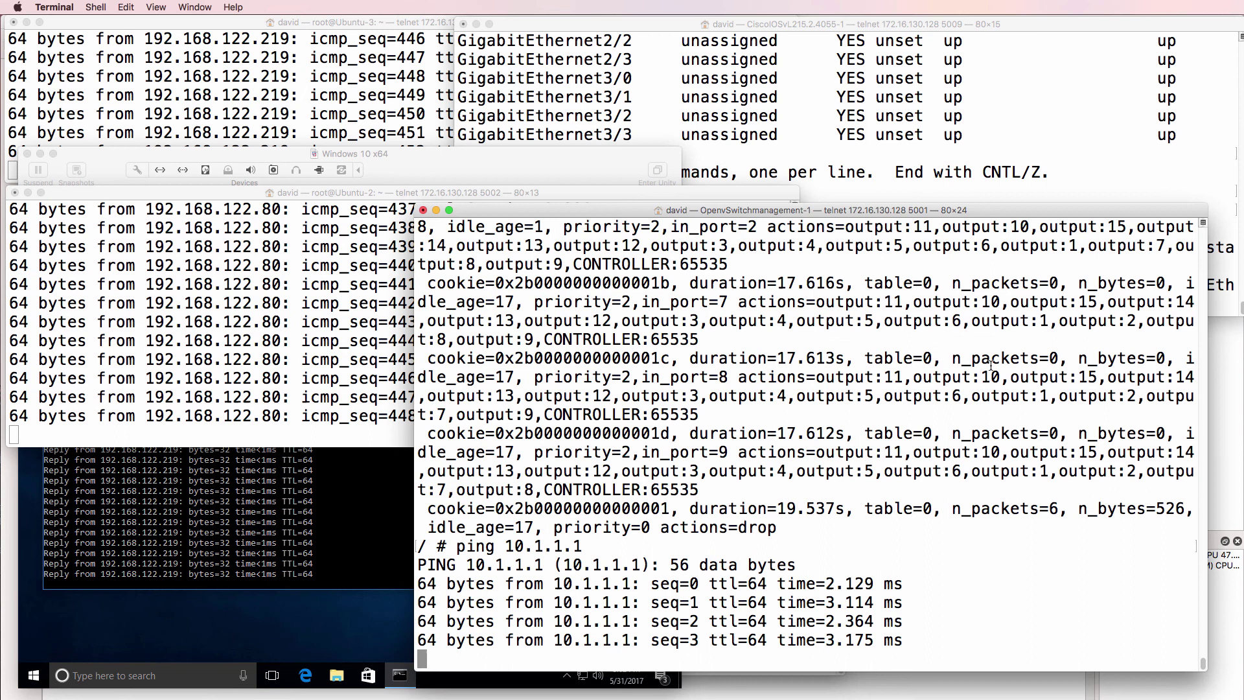
left_click(907, 149)
left_click(1130, 445)
key("ctrl+c")
key("Up")
key("Up")
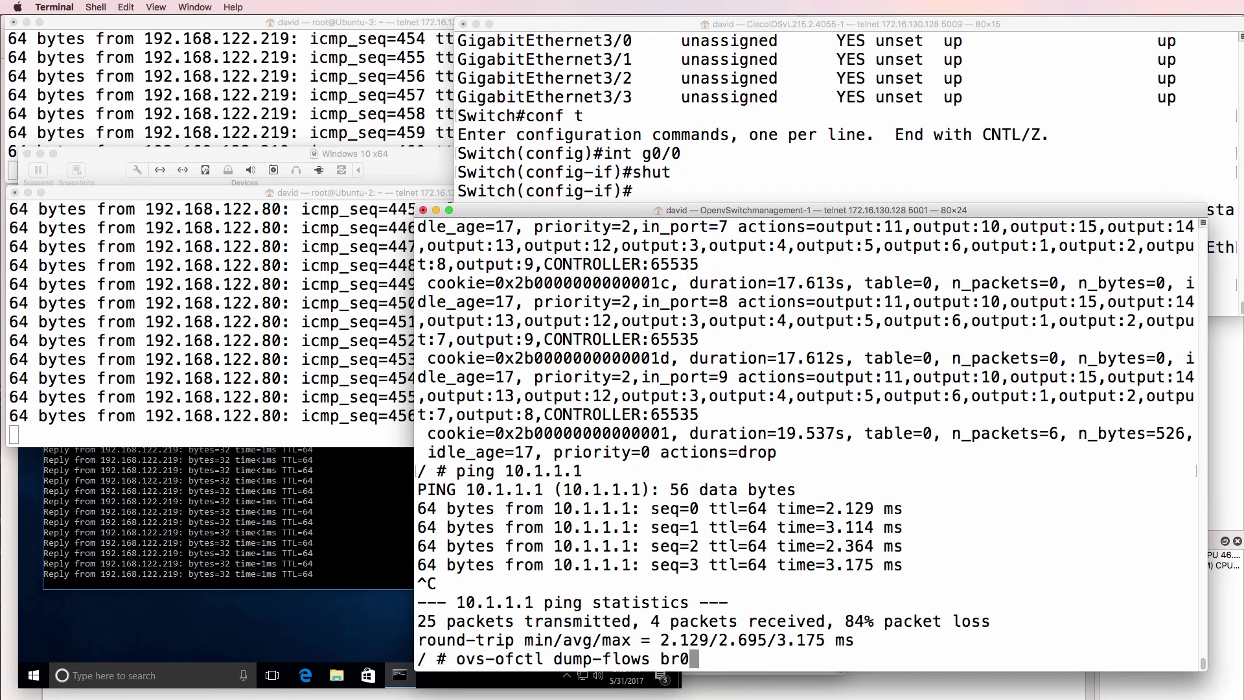
key("Return")
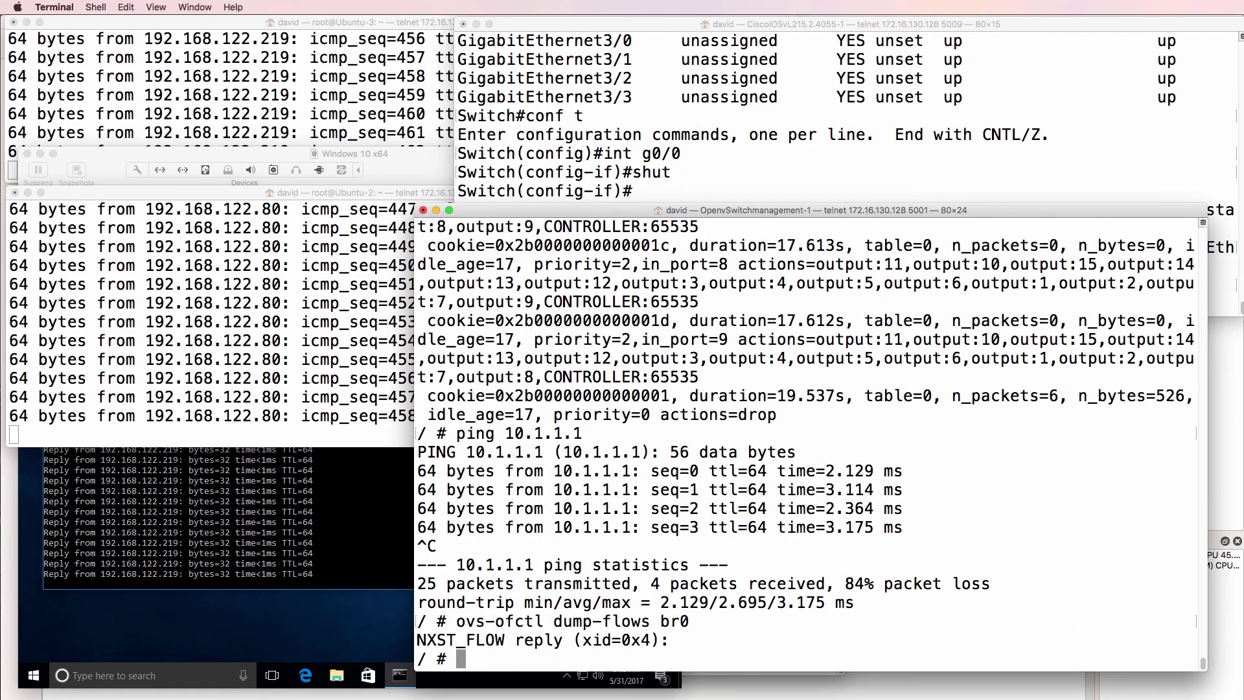
Rerun the br0 flow dump and bridge listing, highlight output lines, then raise the Cisco console.
key("Up")
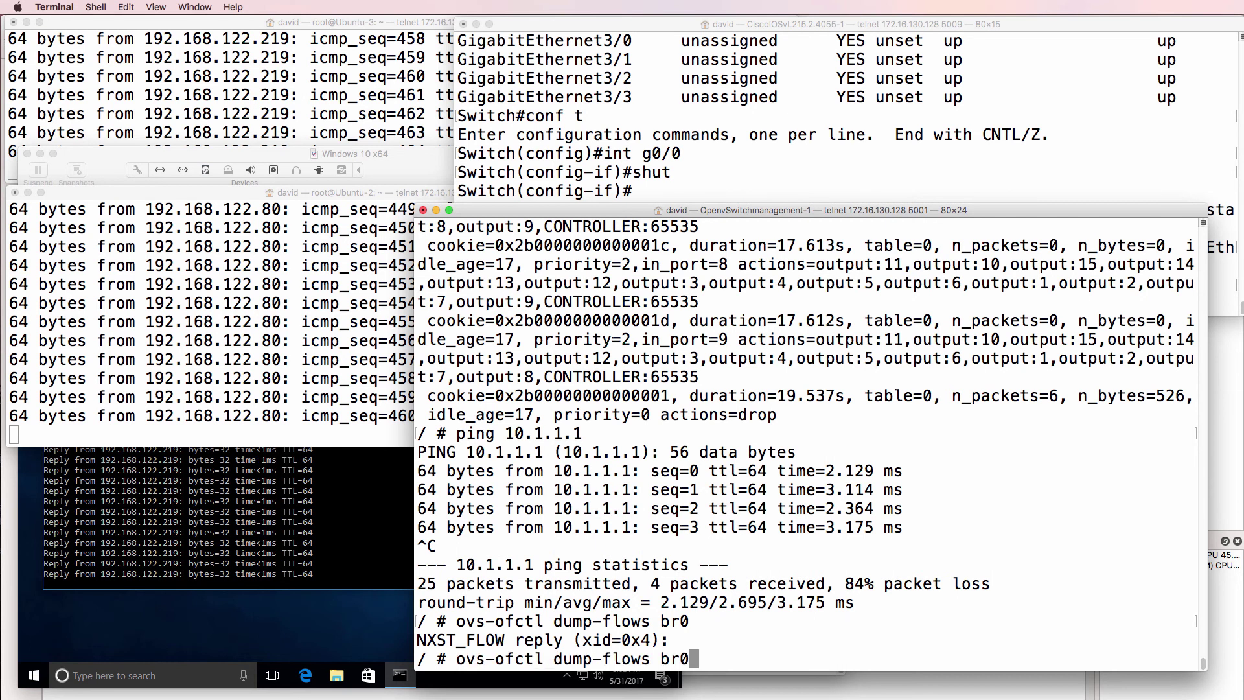
key("Return")
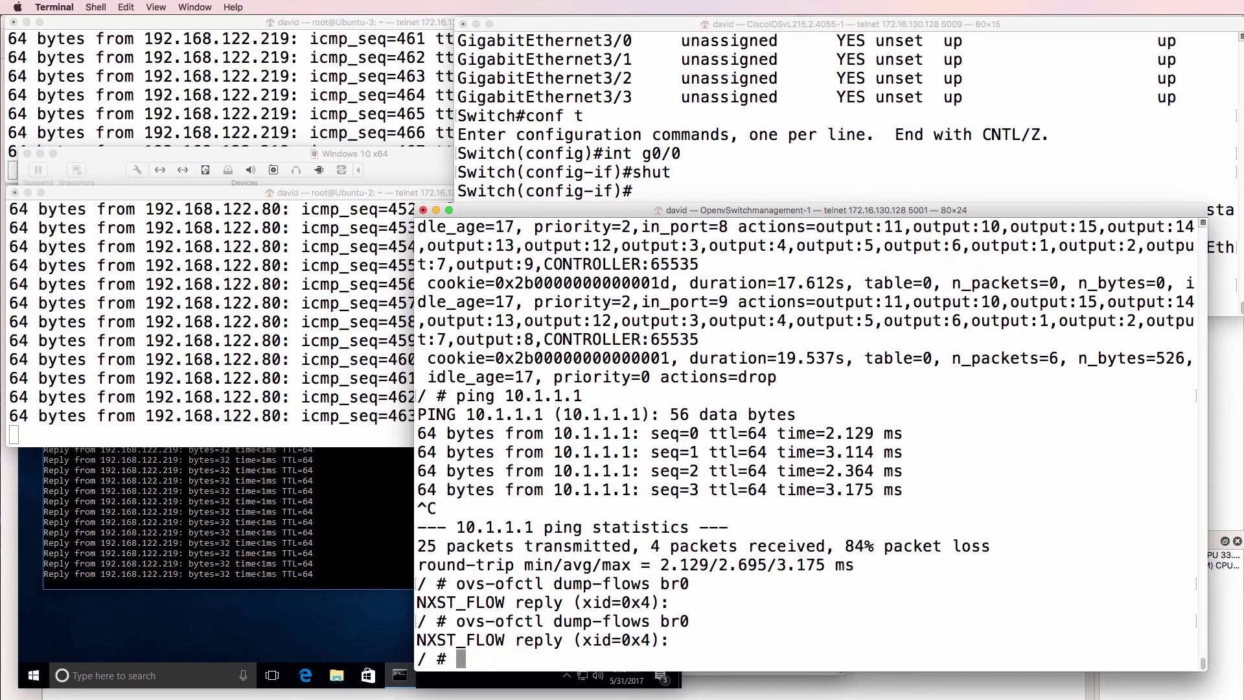
key("Up")
key("Up")
key("Return")
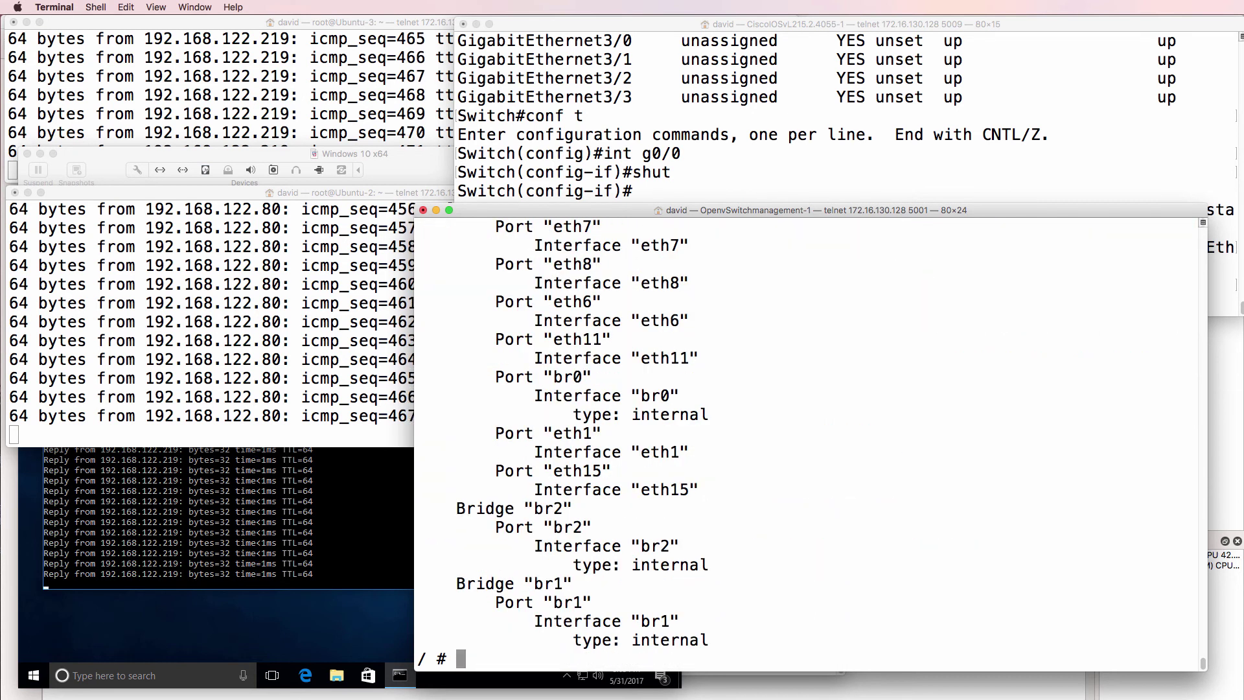
scroll(705, 403, "up", 2)
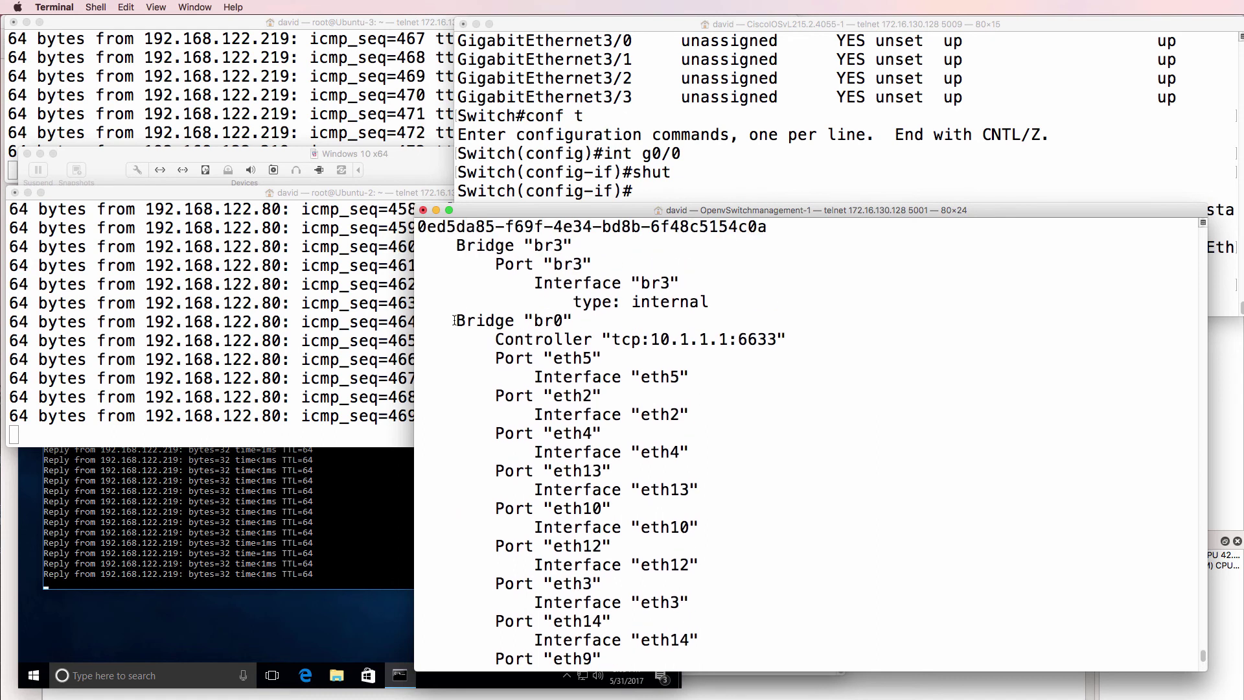
left_click_drag(456, 320, 855, 343)
left_click(855, 186)
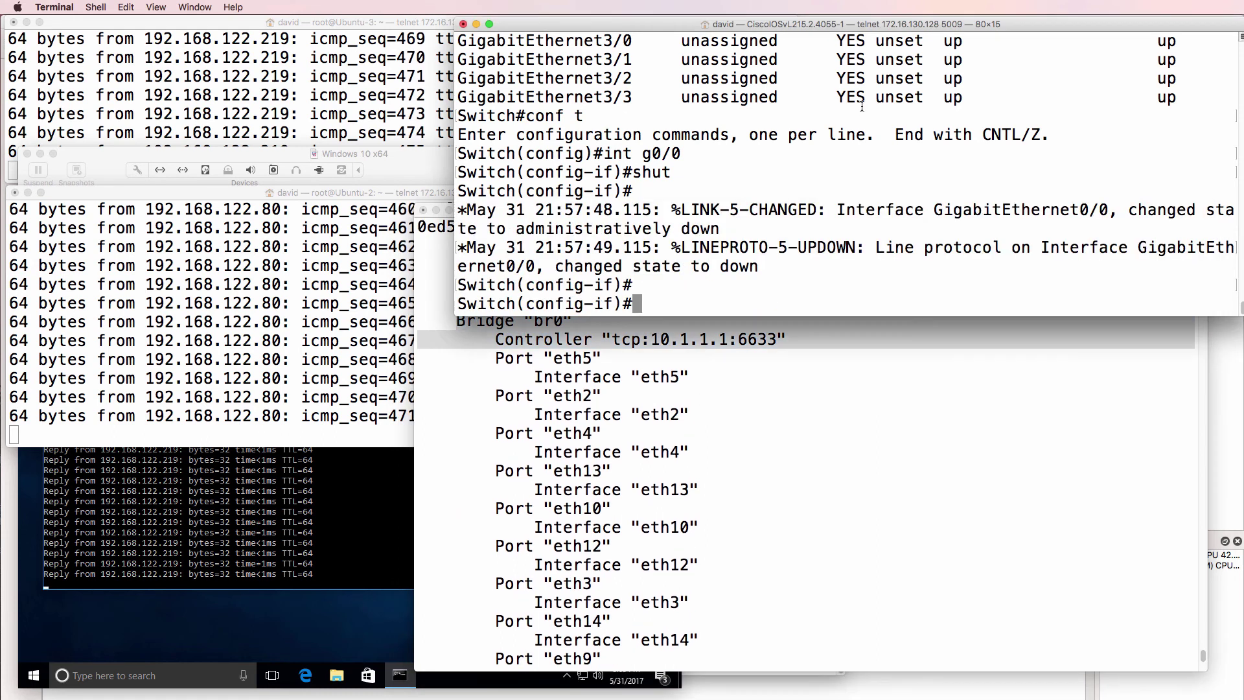
Re-enable Gi0/0 with no shut, then dump br0's flows on the Open vSwitch console.
type("no shut")
key("Return")
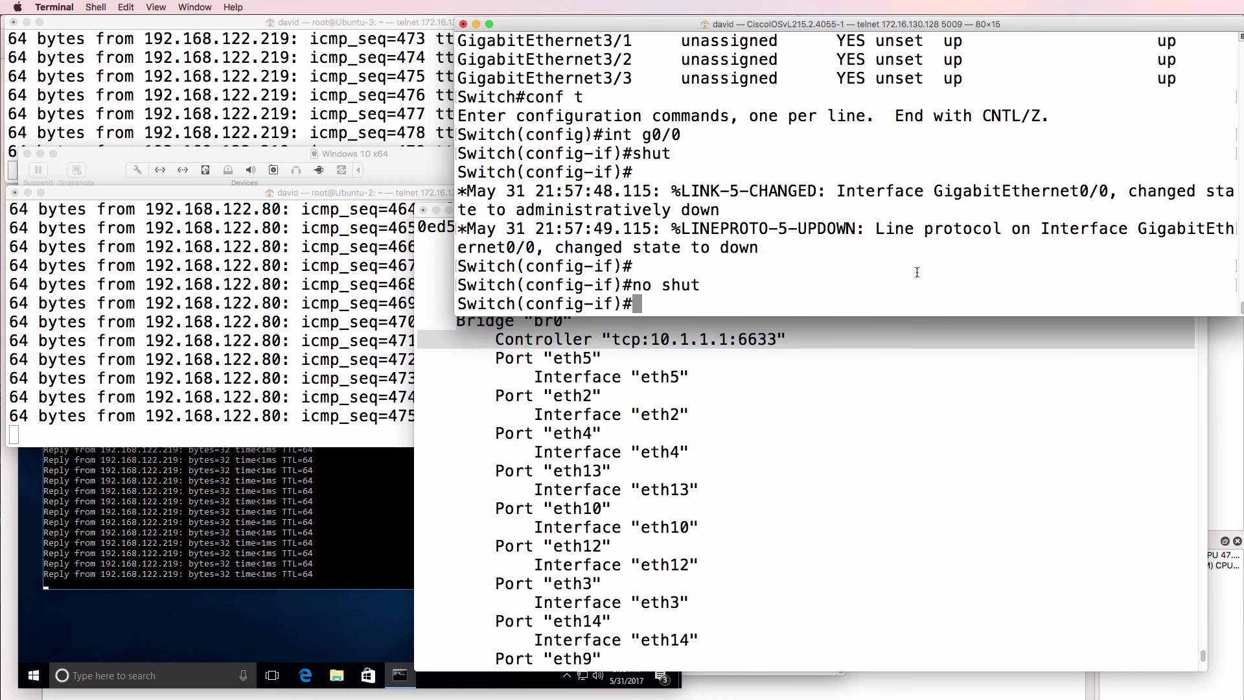
key("super+grave")
key("Return")
key("Up")
key("Up")
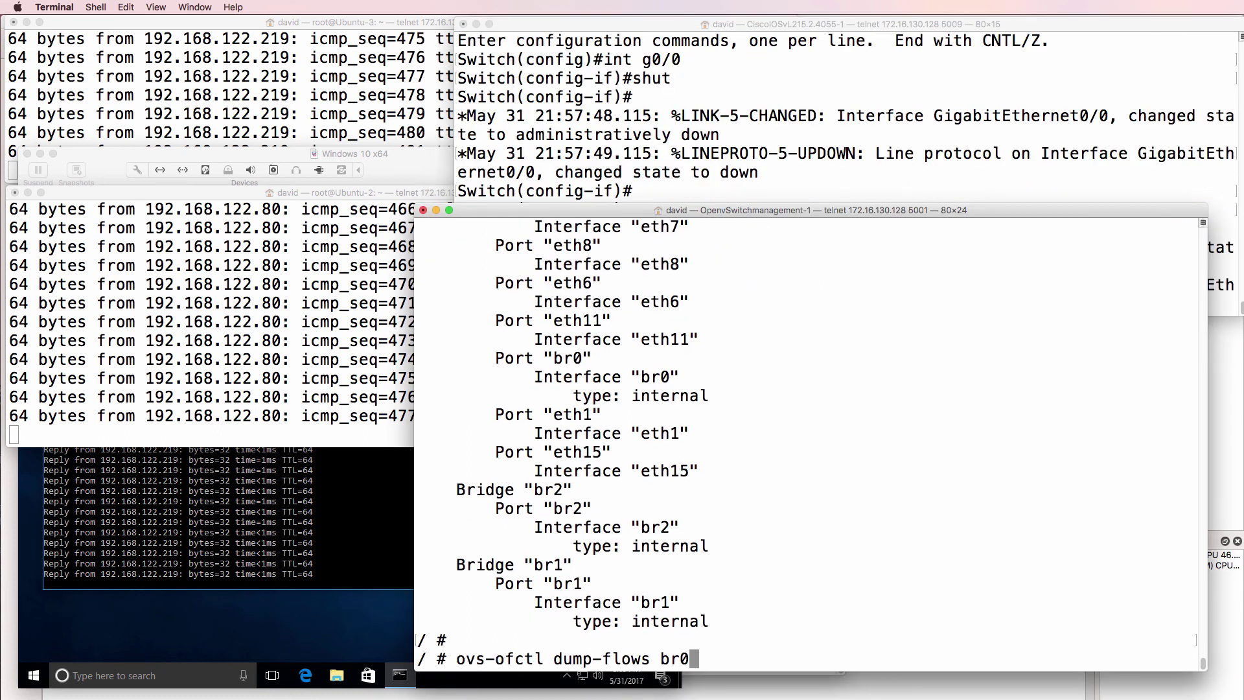
key("Return")
Repeat ovs-ofctl dump-flows br0 several times; the flow table stays empty.
key("Up")
key("Return")
key("Up")
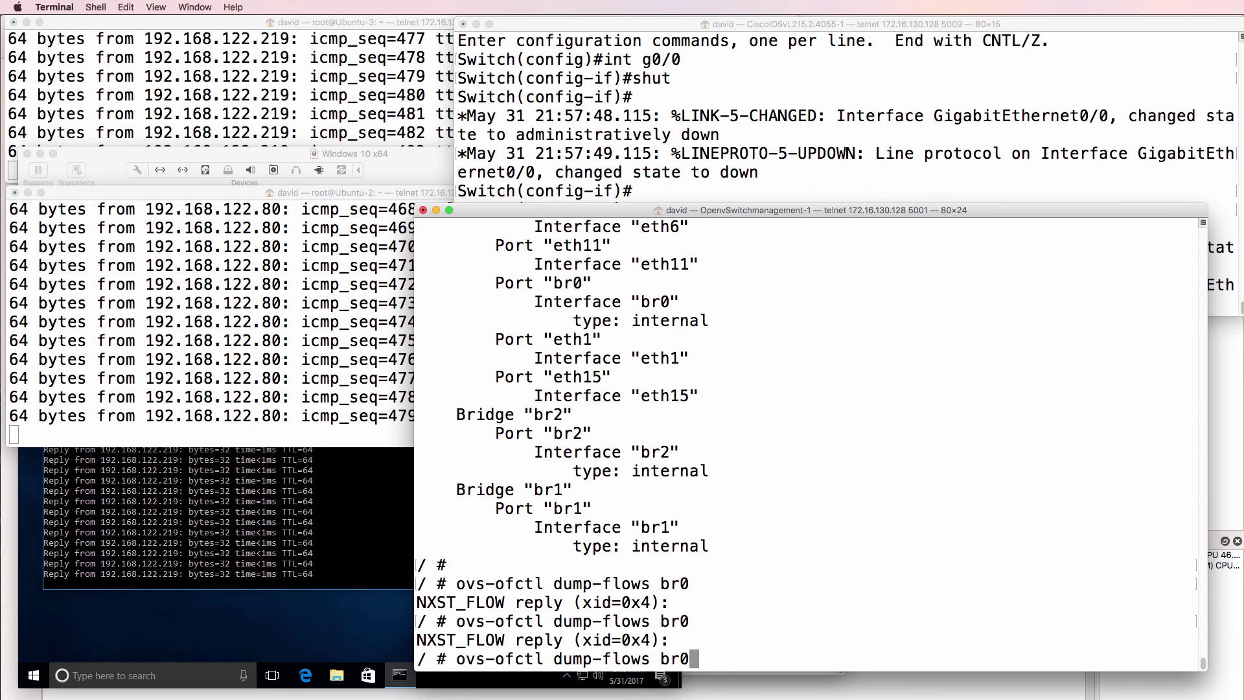
key("Return")
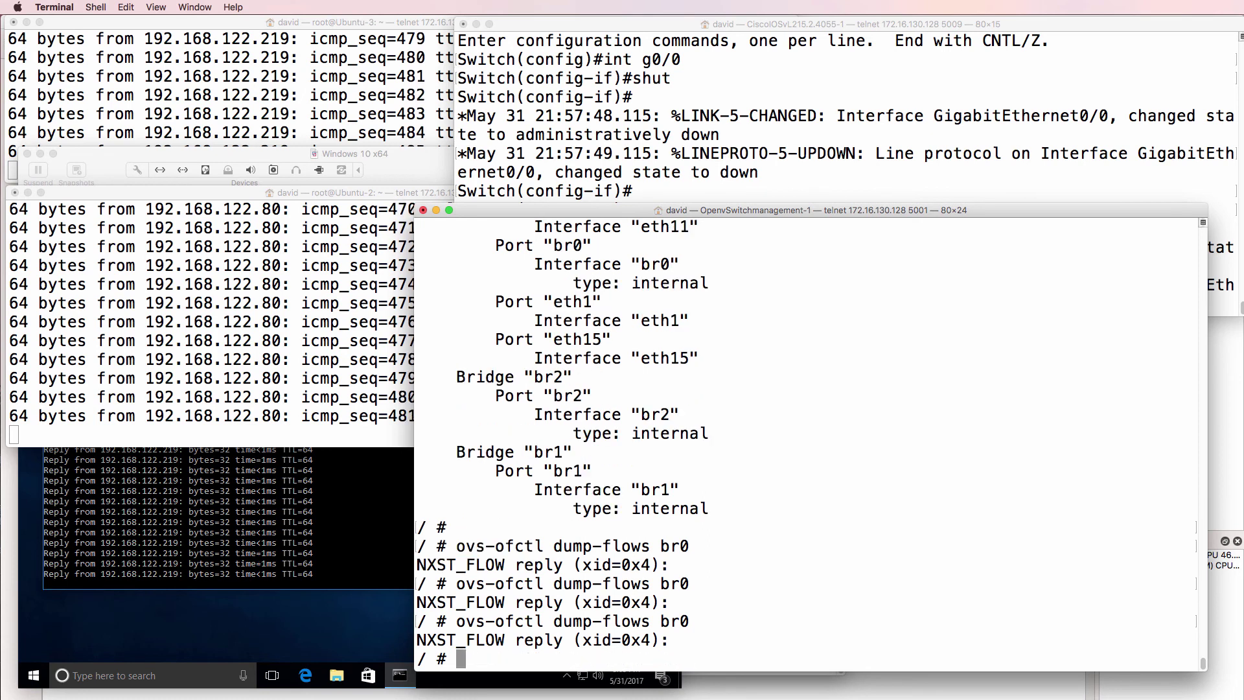
key("Up")
key("Return")
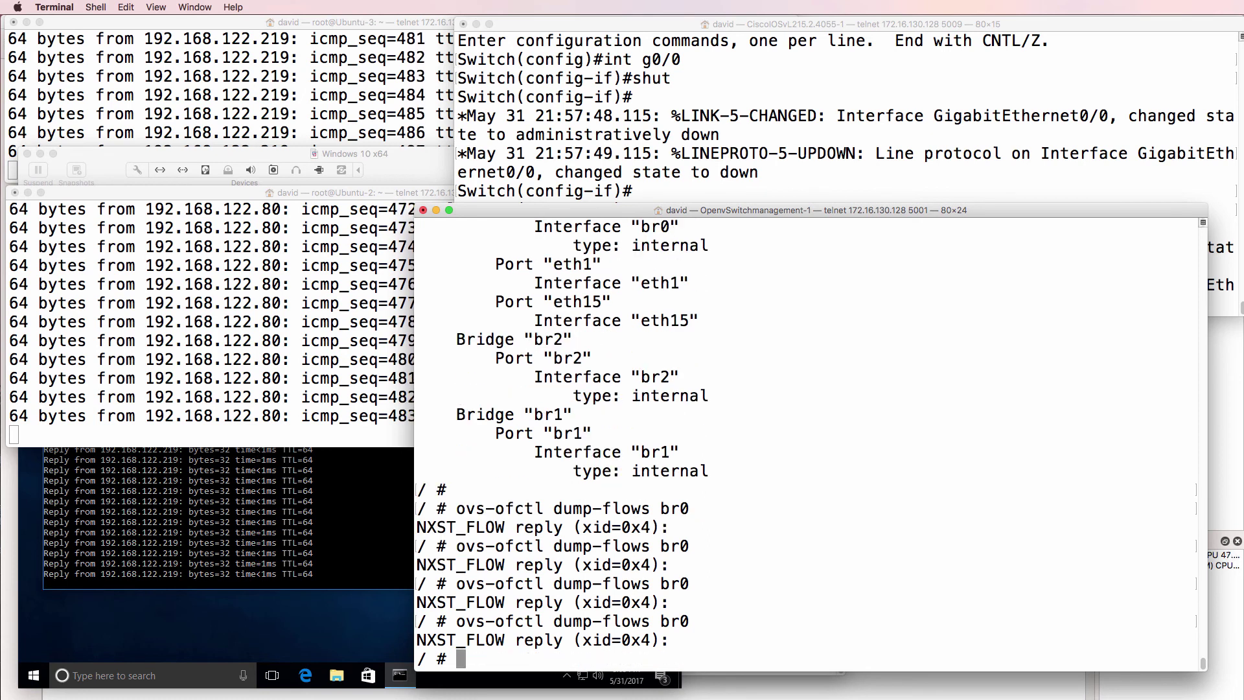
key("Up")
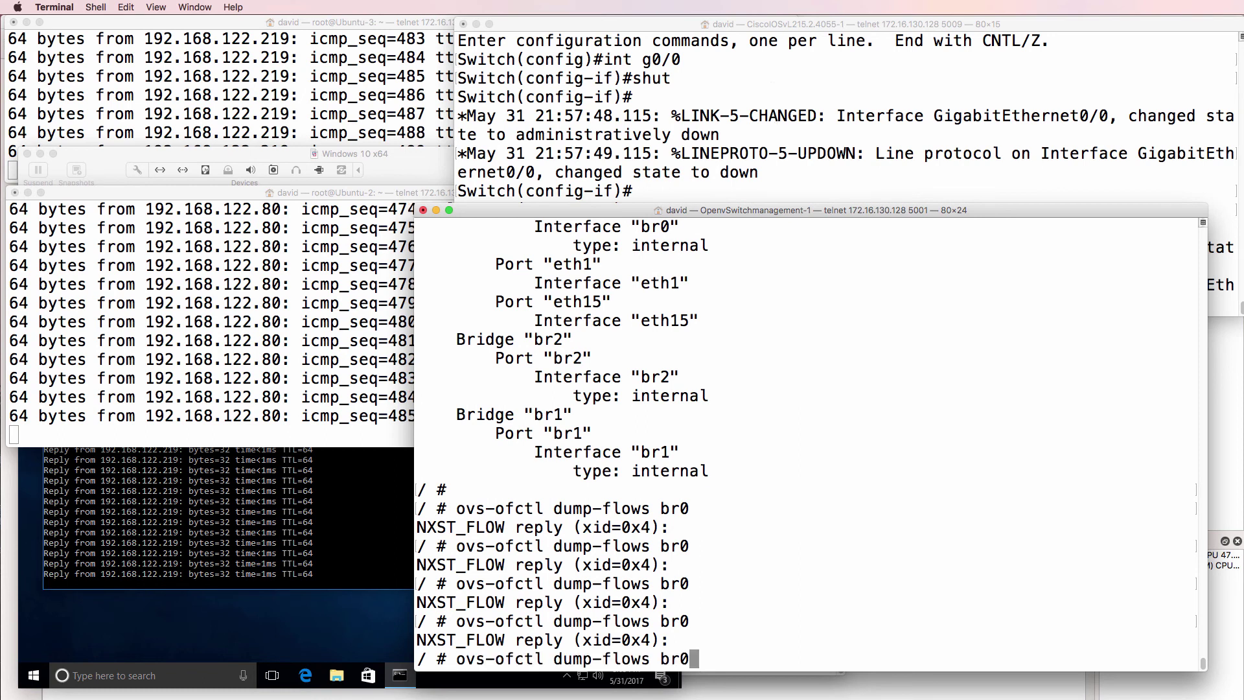
Leave configuration mode on the Cisco switch with end.
left_click(747, 109)
type("end")
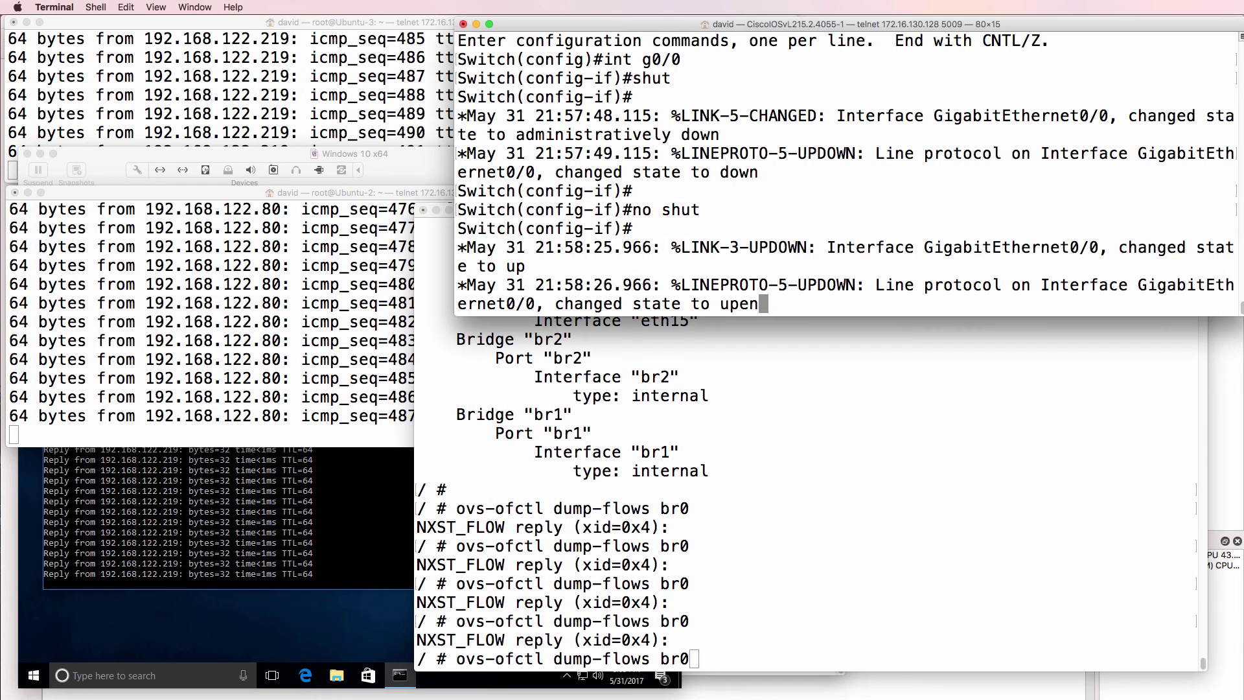
key("Return")
Run show spanning-tree on the Cisco switch and highlight Gi0/0 in the LRN learning state.
type("sh sp")
key("Tab")
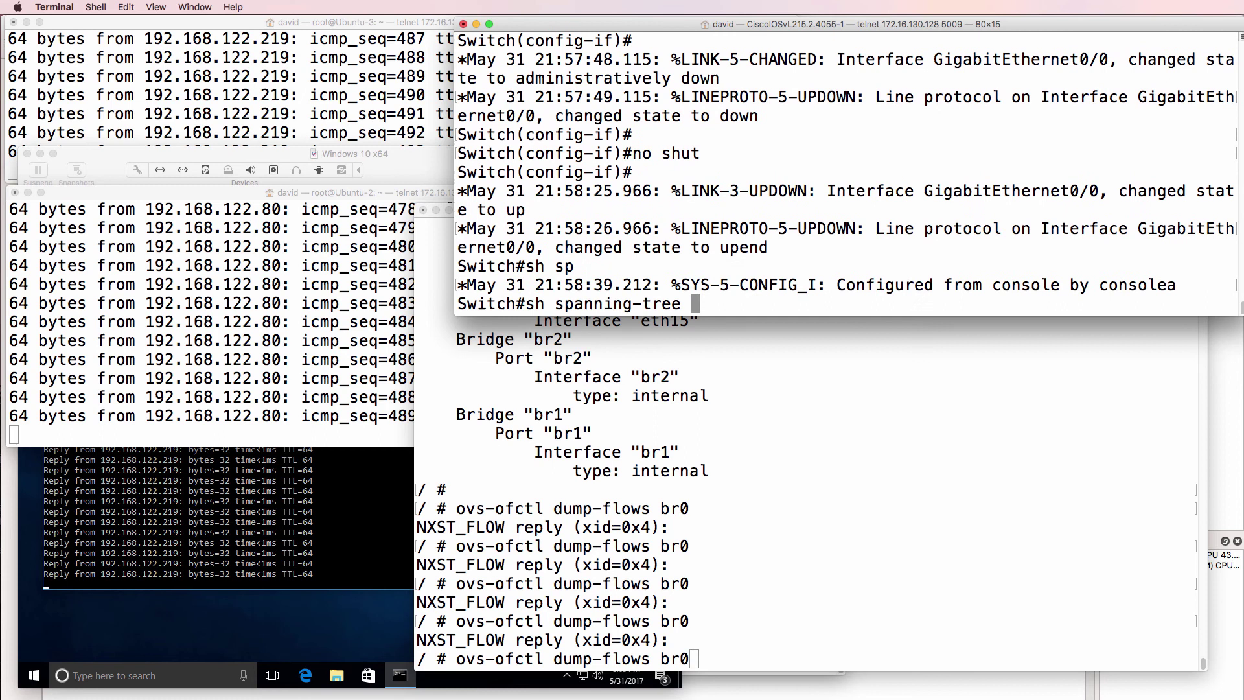
key("Return")
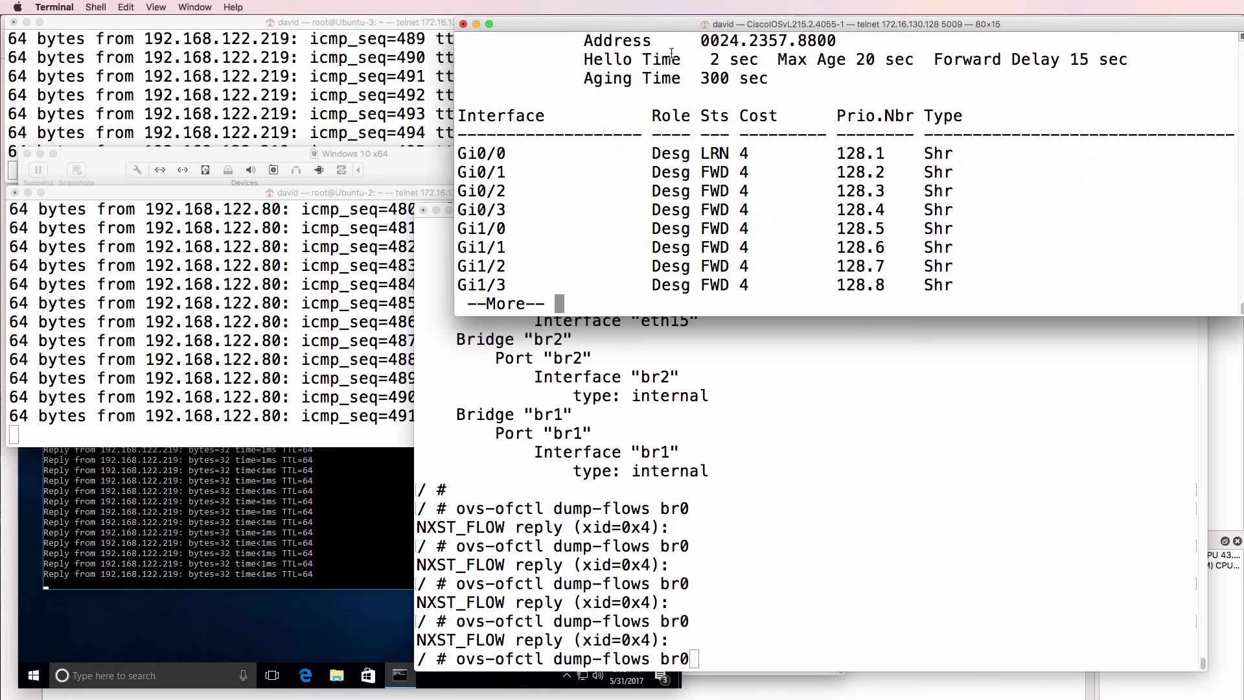
left_click_drag(692, 153, 733, 153)
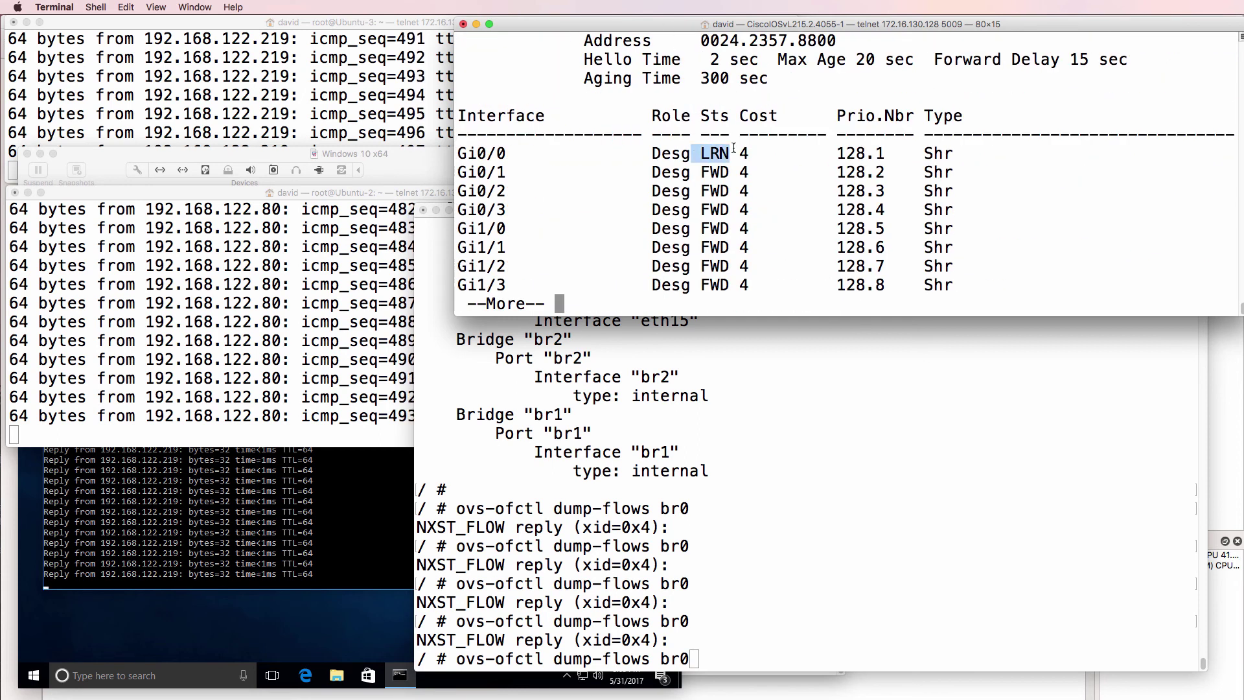
left_click(719, 144)
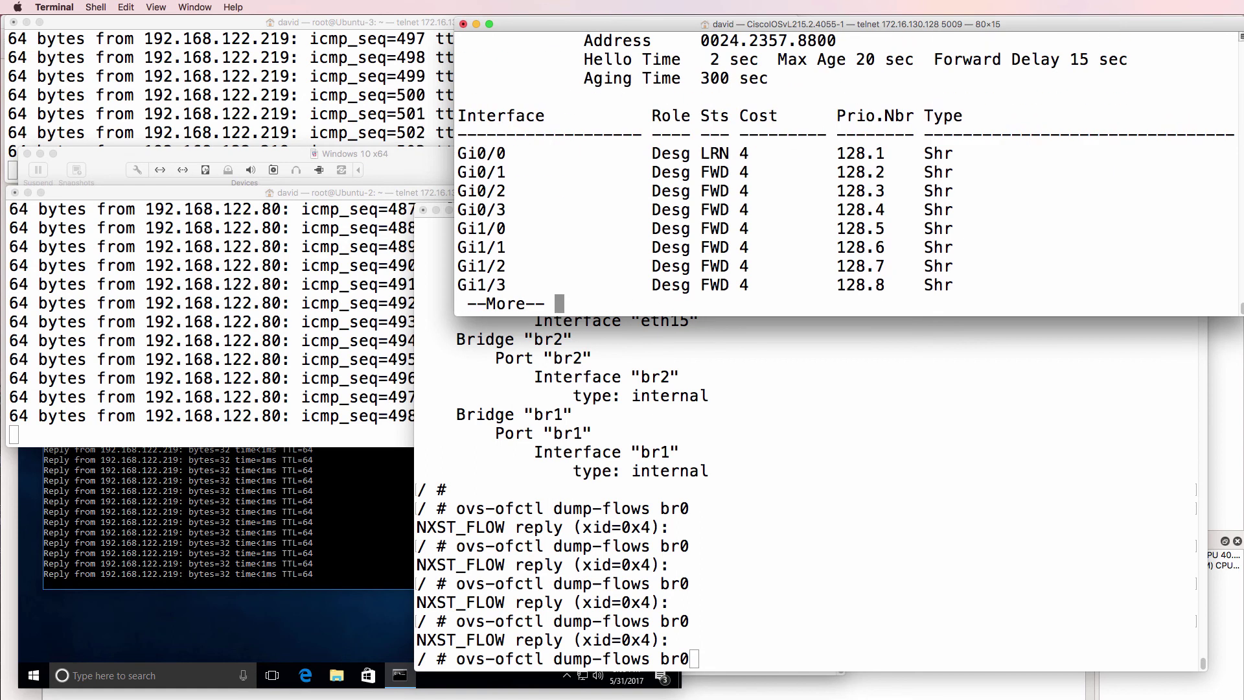
key("q")
key("Up")
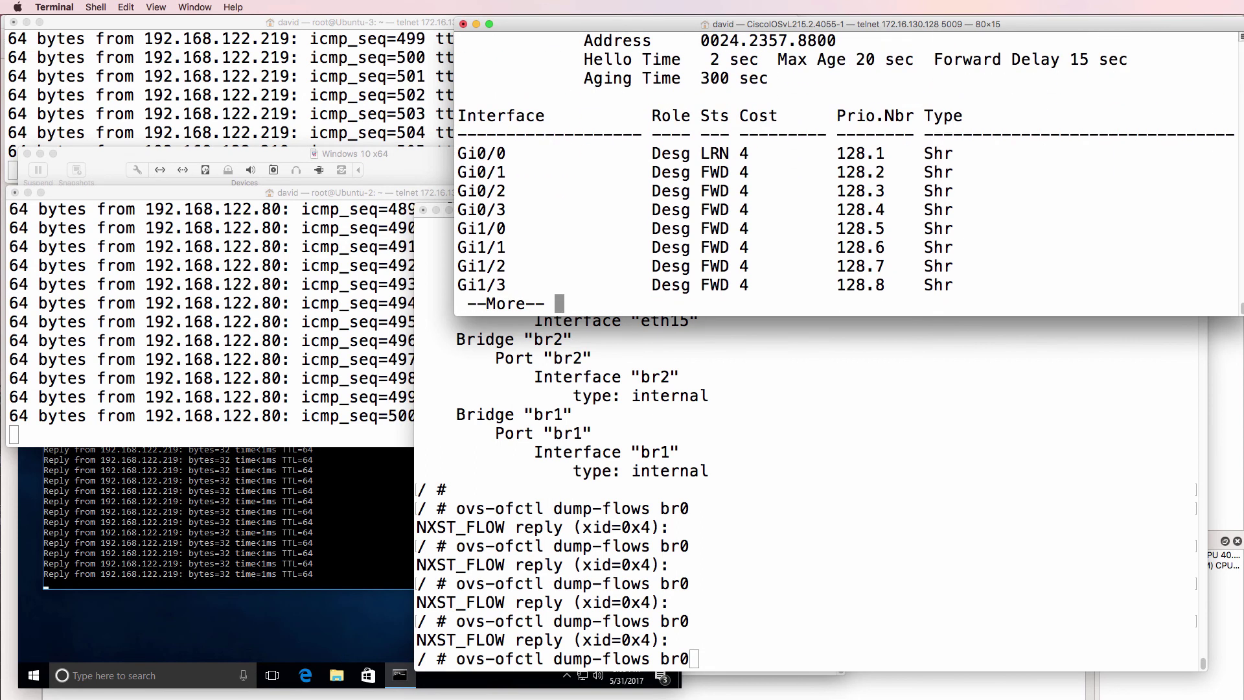
Recheck br0's empty flows, then redisplay spanning-tree and highlight Gi0/0 now in FWD state.
left_click(785, 387)
key("Return")
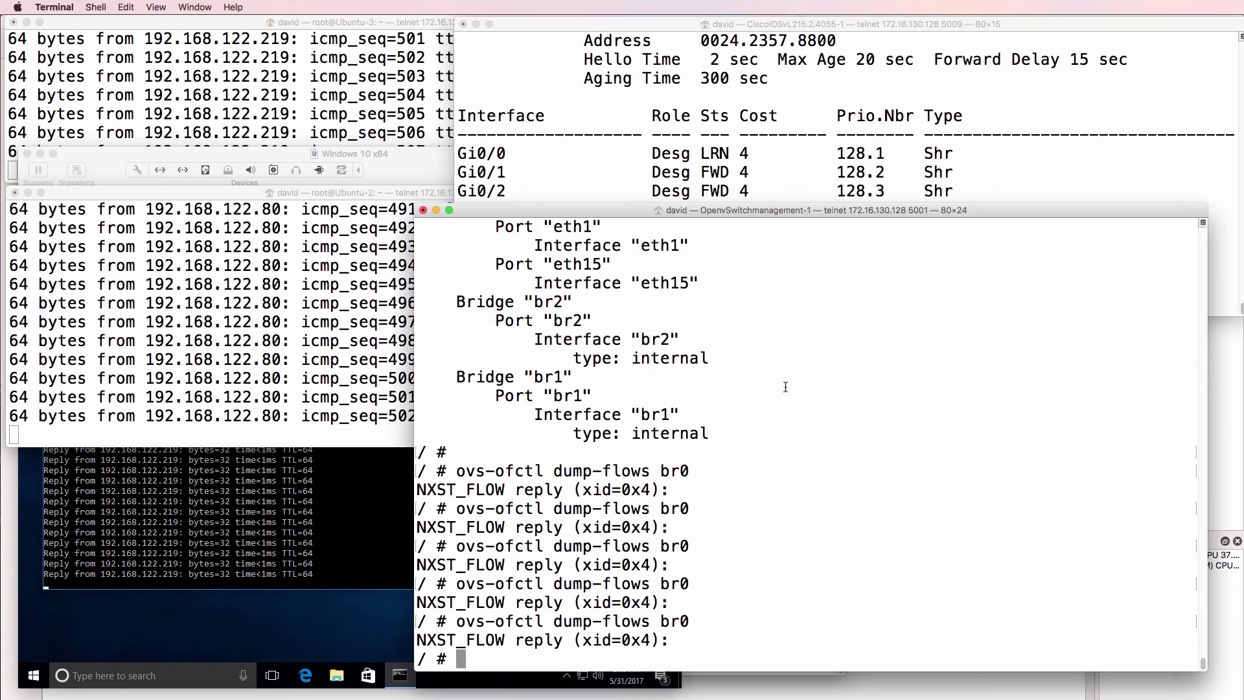
left_click(759, 103)
key("Up")
key("Return")
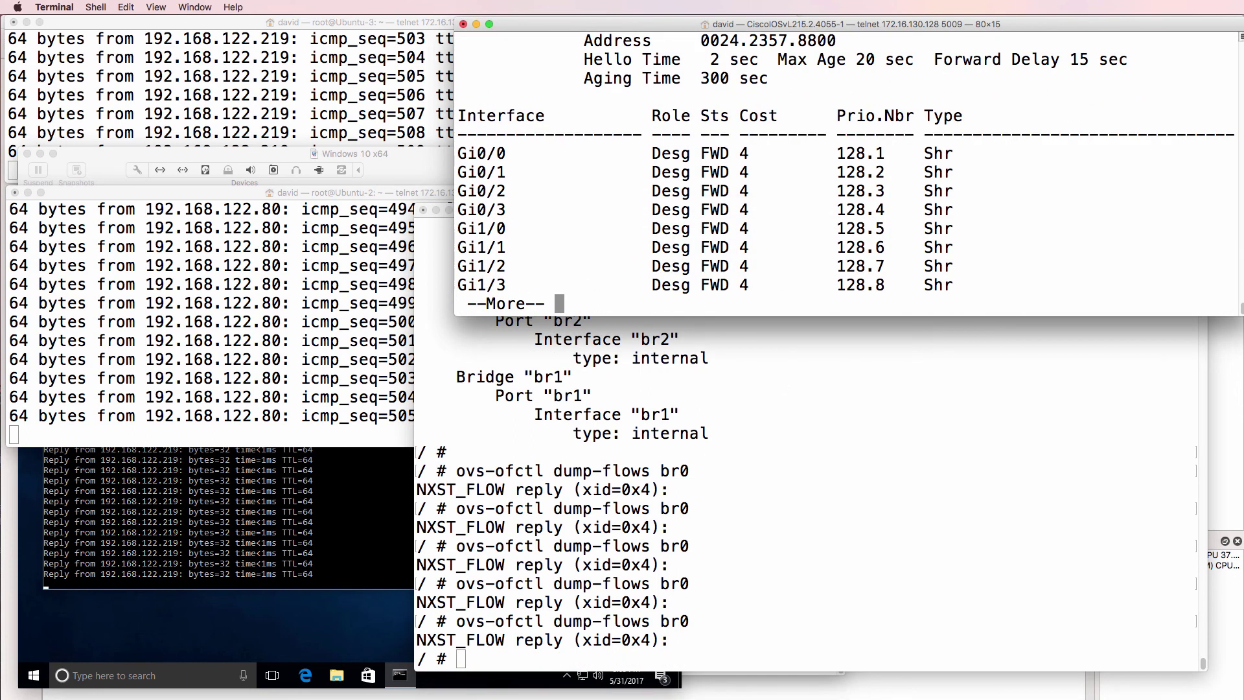
double_click(712, 155)
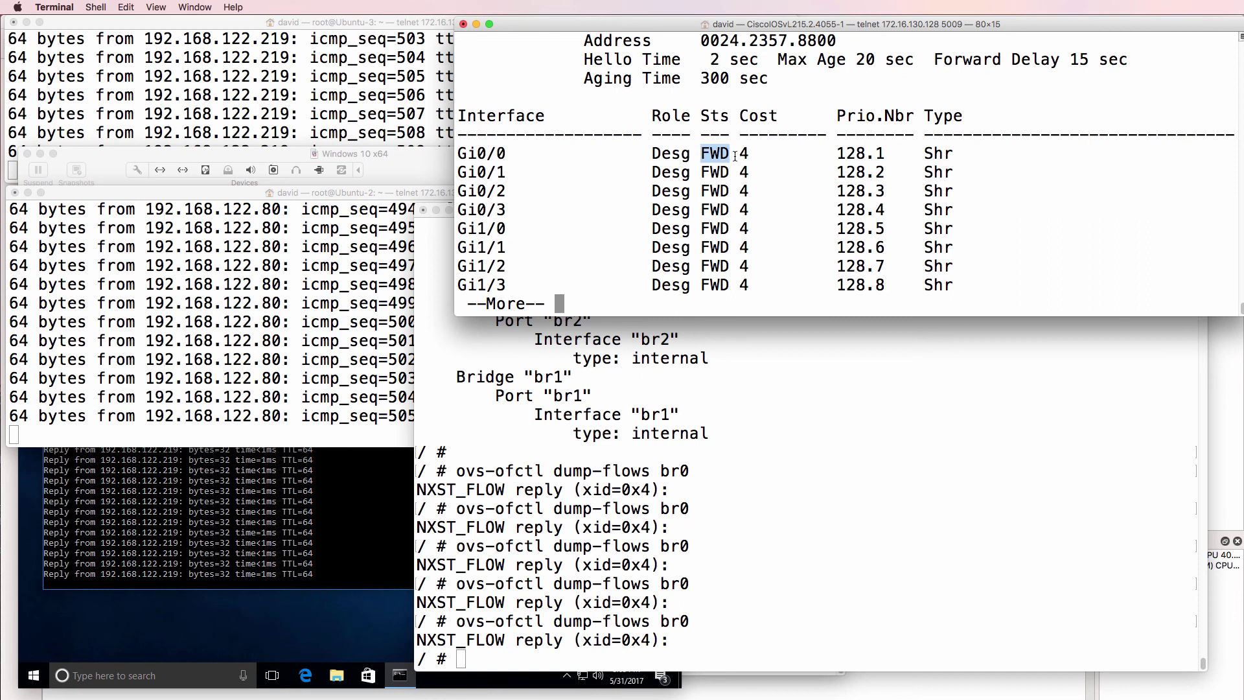
left_click(684, 485)
key("Up")
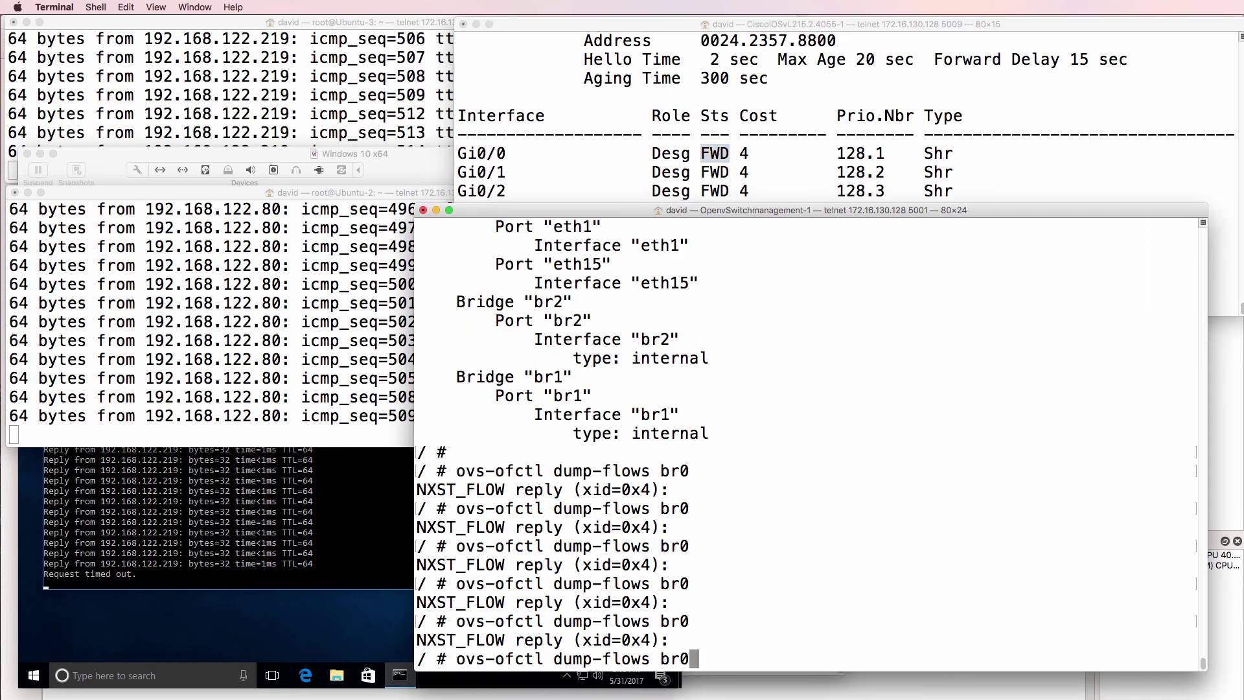
Rerun 'ovs-ofctl dump-flows br0' to confirm the priority=2 controller flows are back with climbing counters.
key("Return")
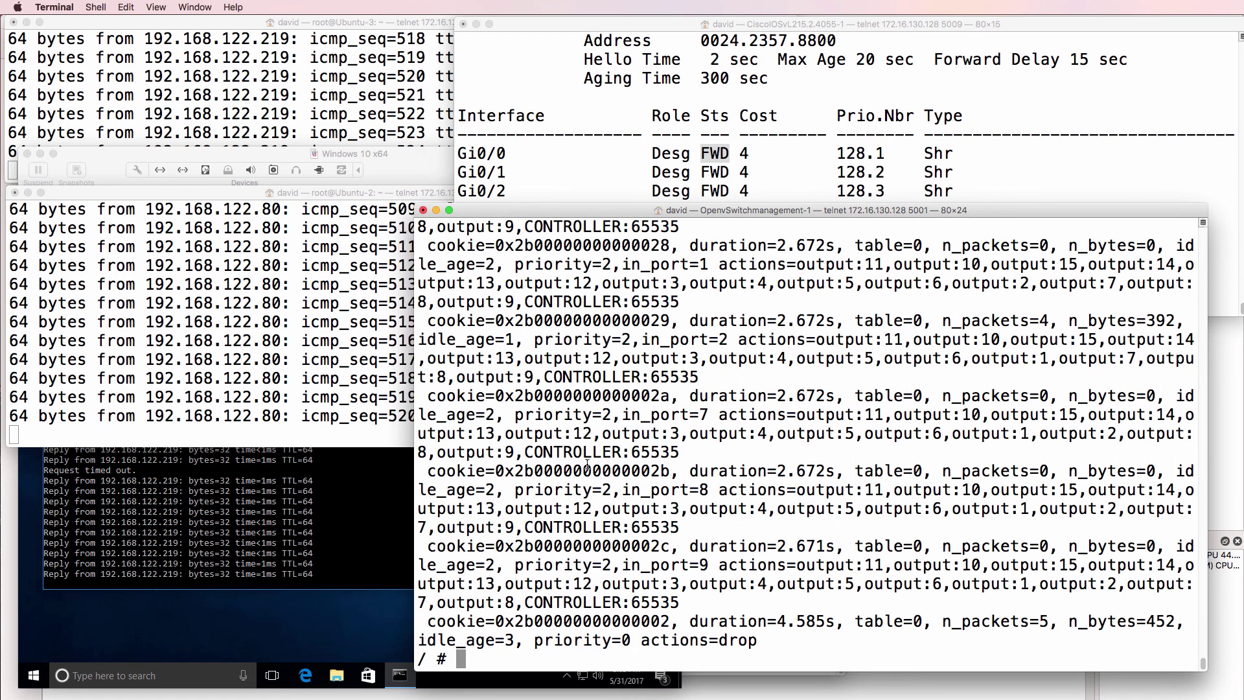
key("Up")
key("Return")
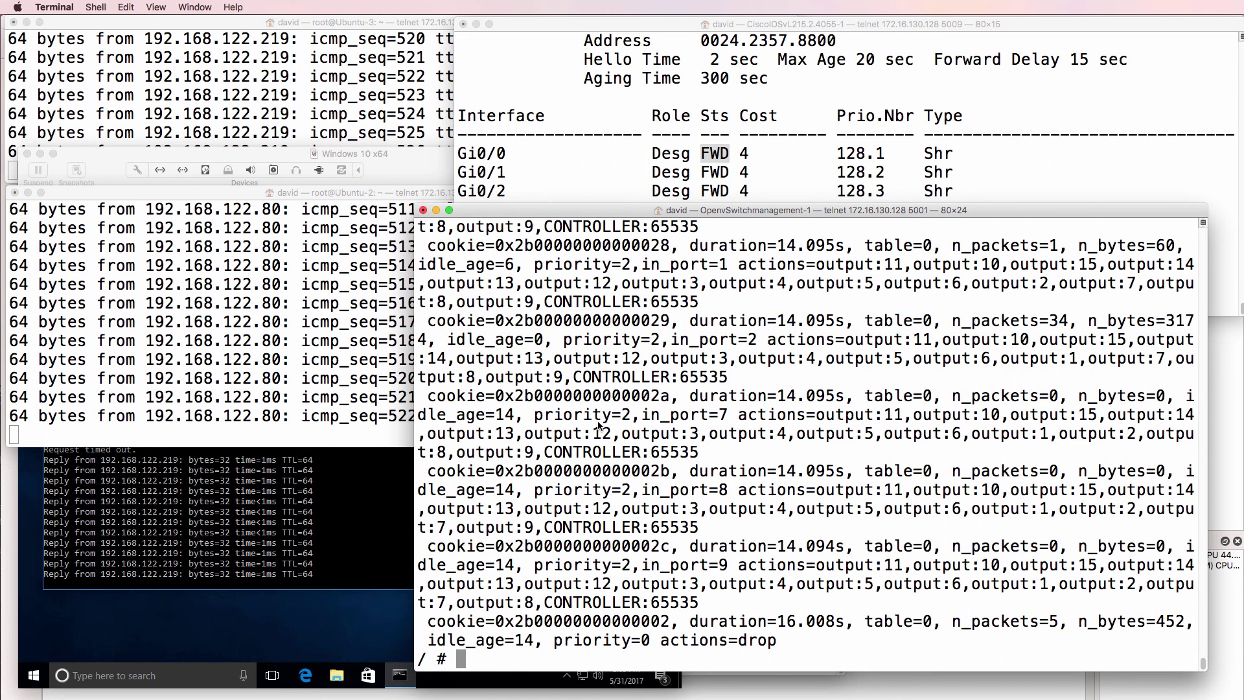
left_click(736, 143)
Shut down GigabitEthernet0/0 on the Cisco switch with 'conf t', 'int g0/0', 'shut'.
type("qconf t")
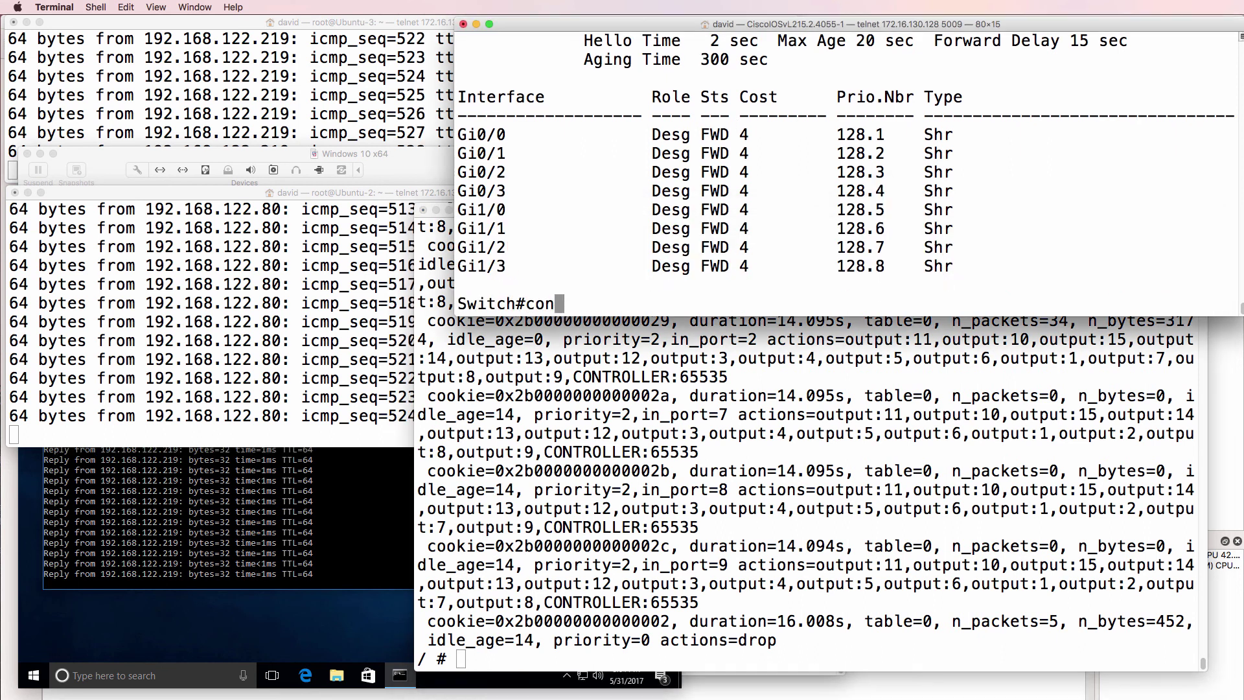
key("Return")
type("nfig)#int g")
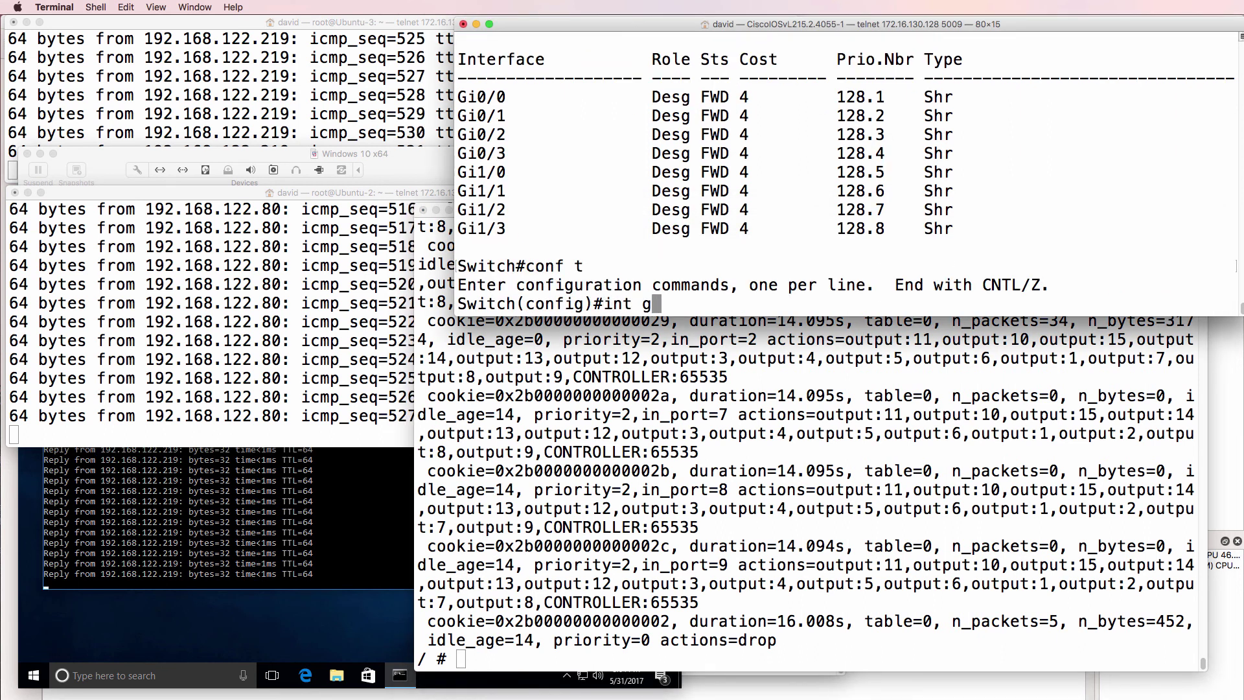
type("0/0")
key("Return")
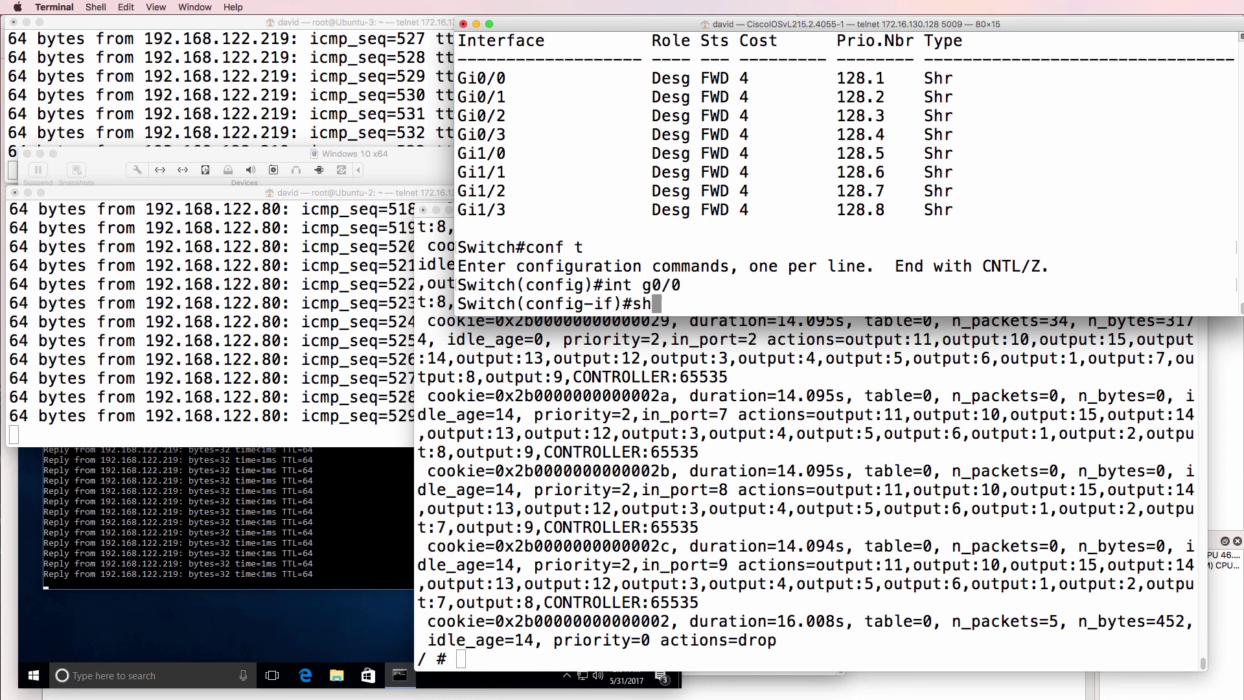
type("shut")
key("Return")
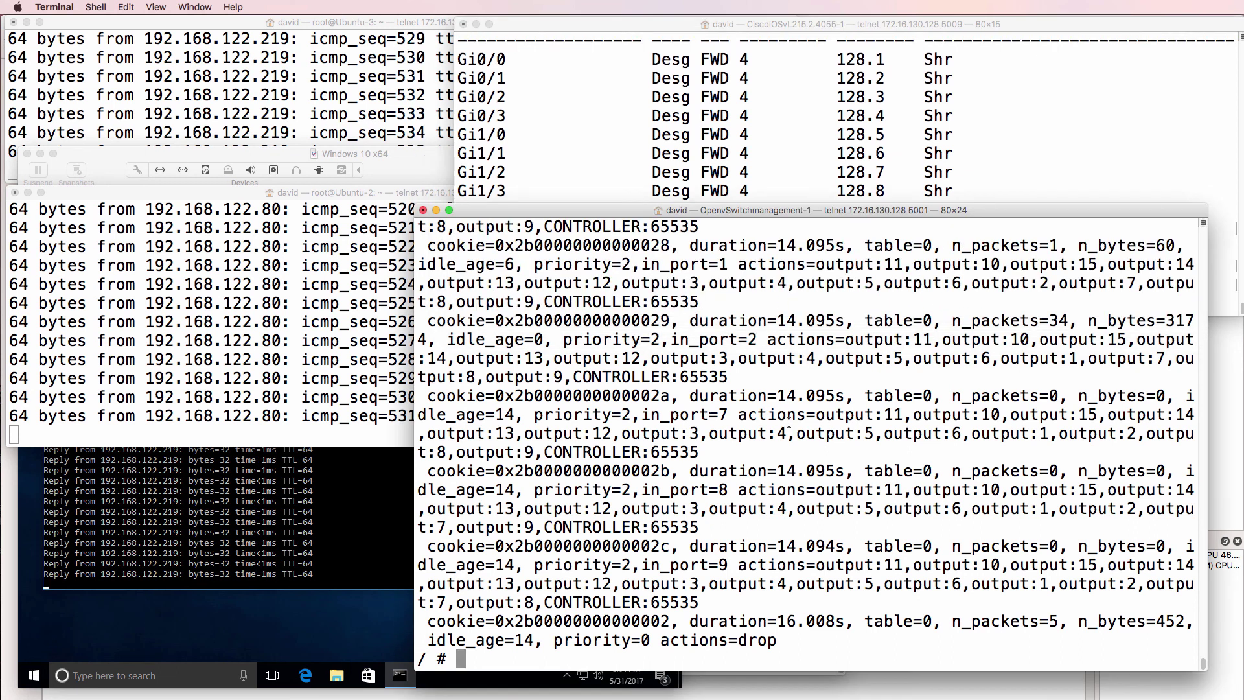
On Open vSwitch, show the bridge and port listing and rerun 'ovs-ofctl dump-flows br0'.
key("super+grave")
key("Return")
key("Up")
key("Up")
key("Return")
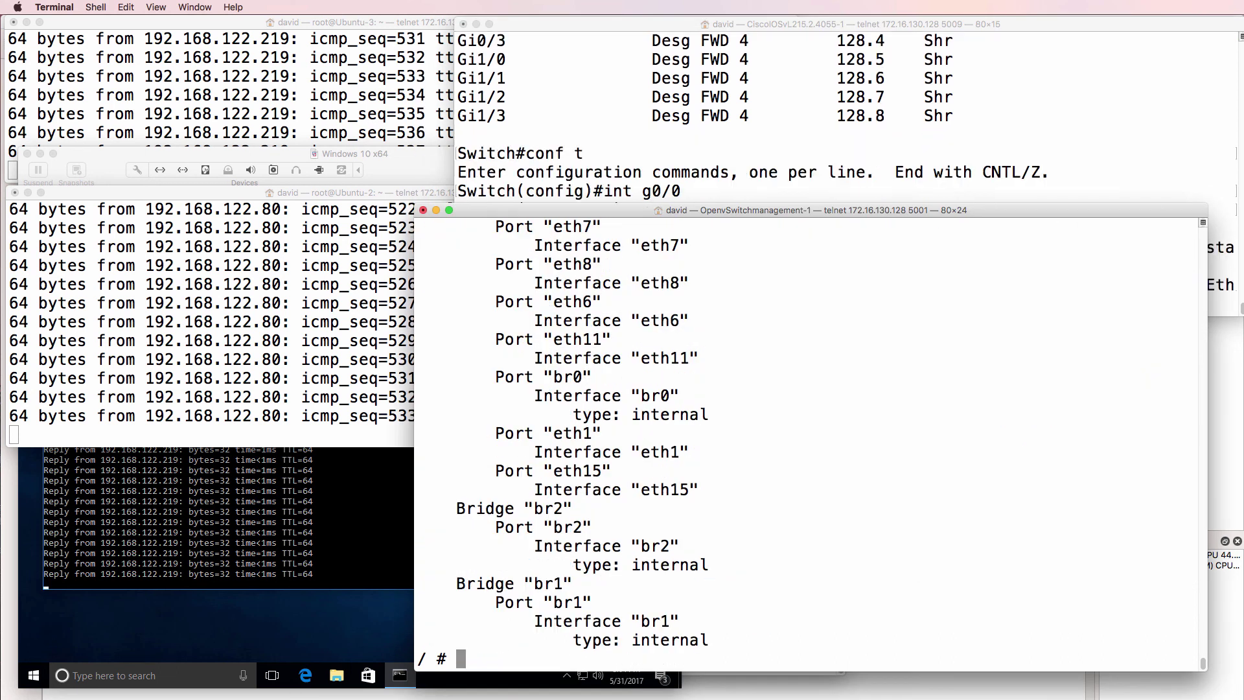
key("Up")
key("Up")
key("Return")
key("Up")
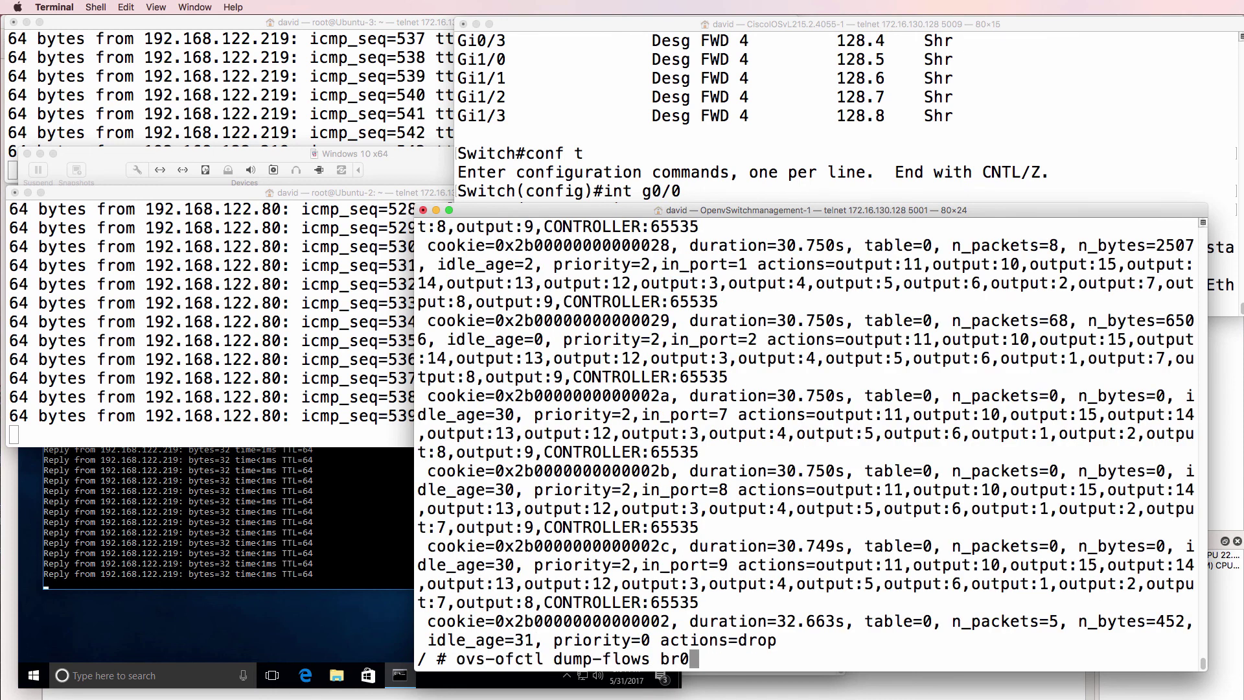
key("Up")
key("Down")
key("Return")
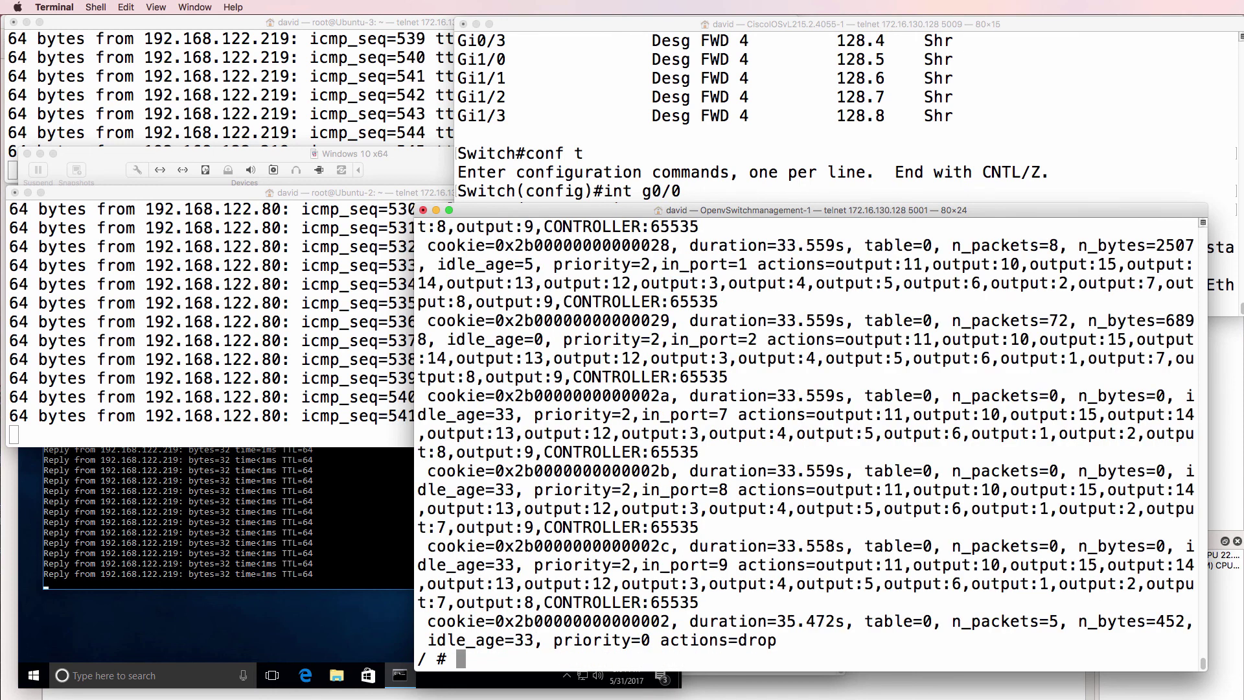
Check the switch's link-down messages and confirm br0's flow dump now returns empty.
left_click(713, 203)
left_click(712, 421)
key("Up")
key("Return")
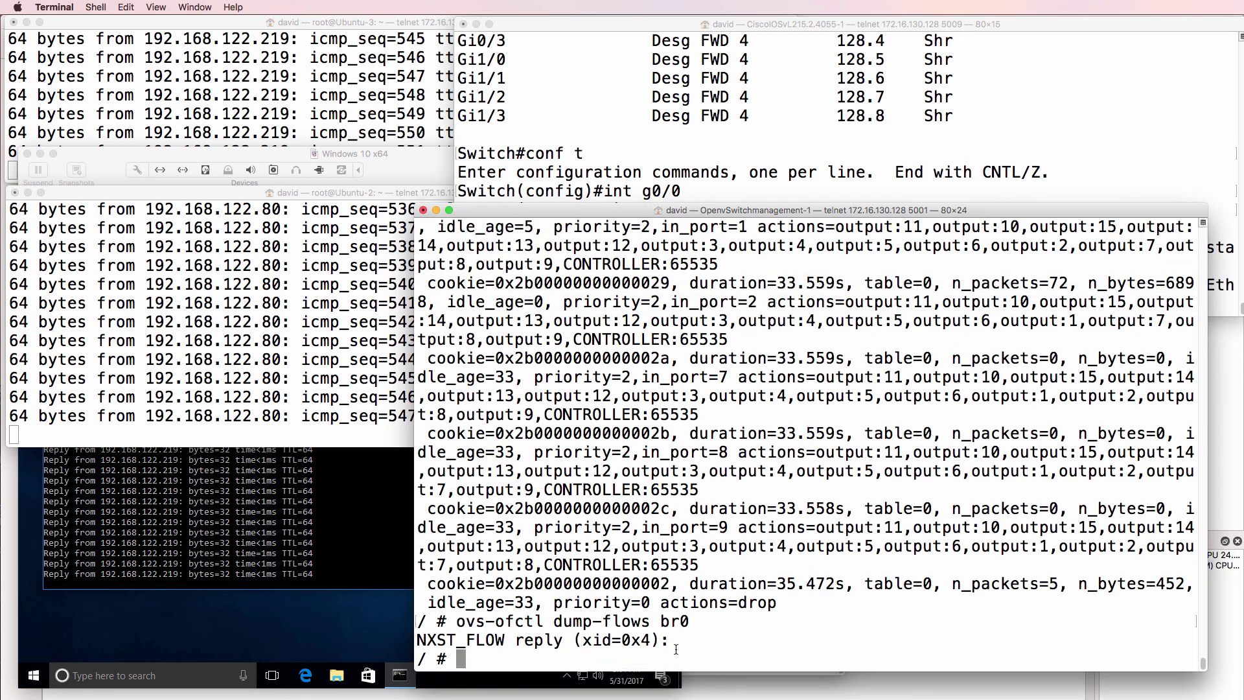
left_click_drag(671, 641, 421, 620)
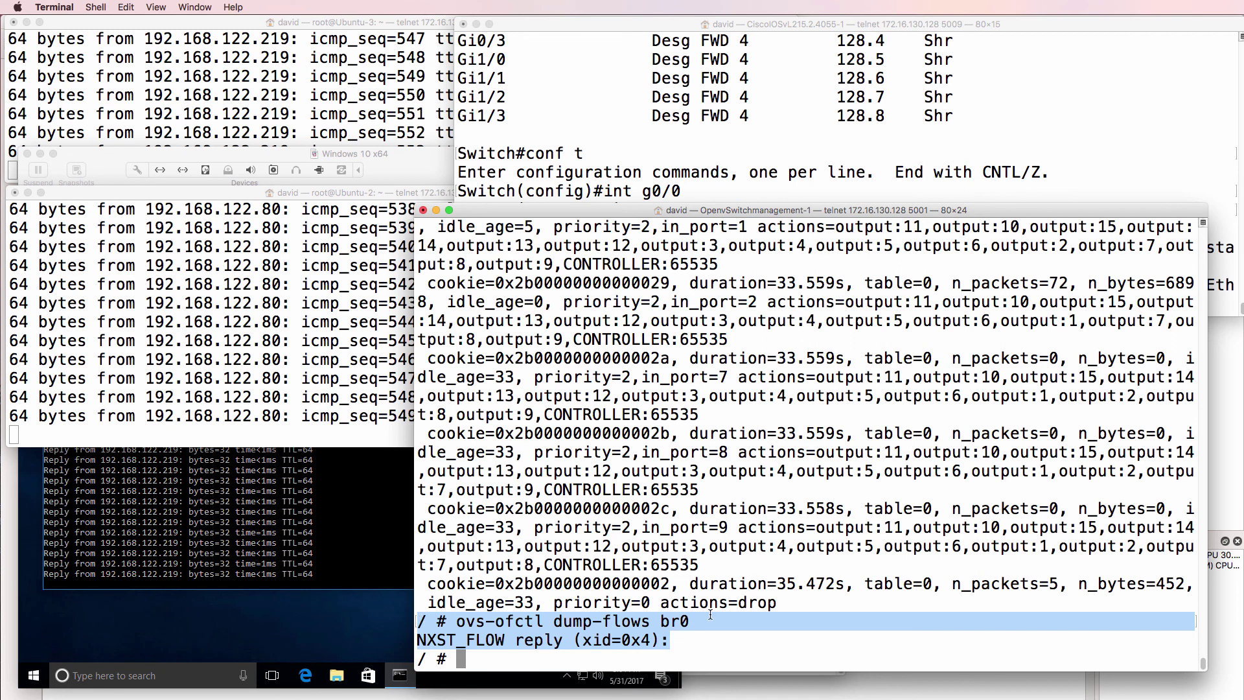
left_click(616, 165)
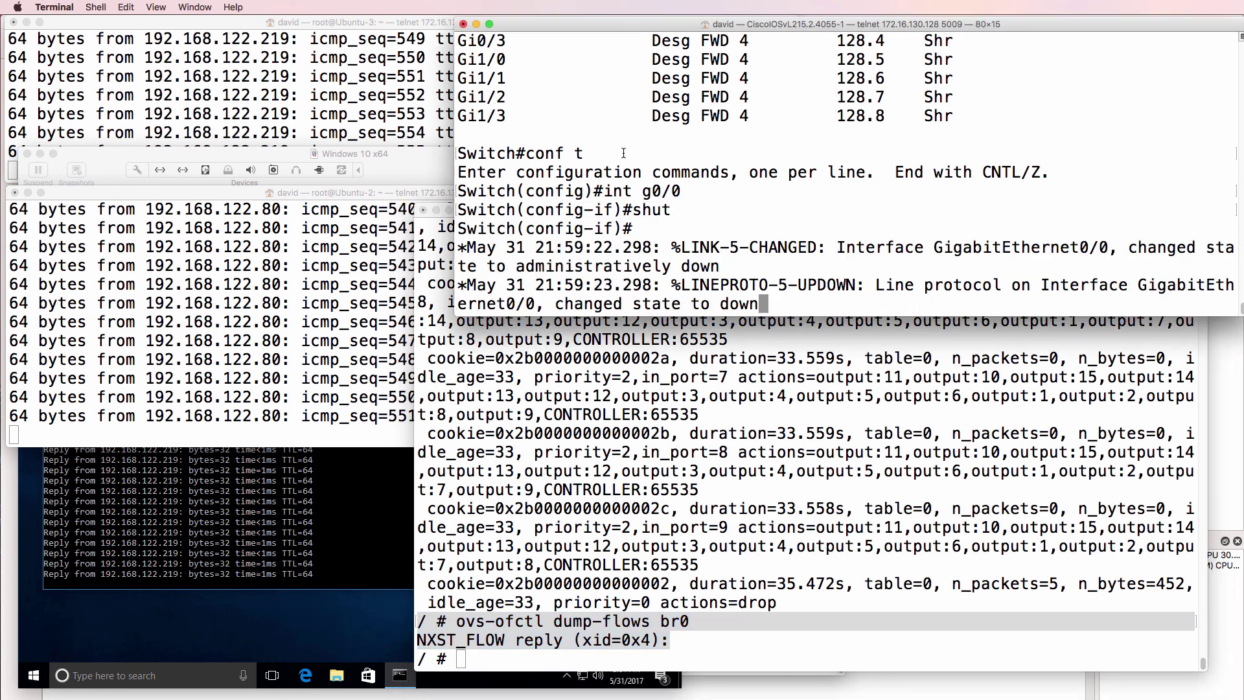